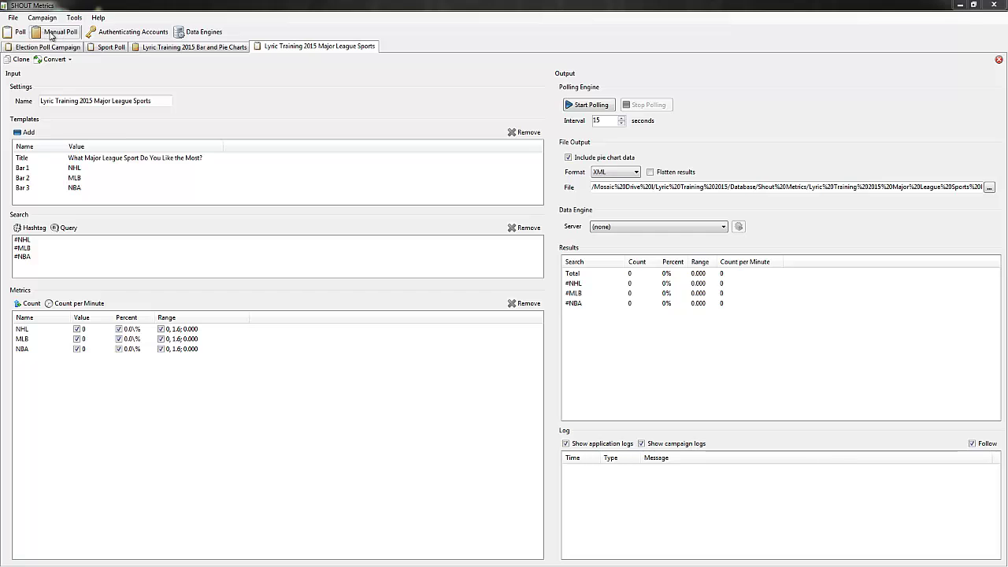
# Step: Create a new manual poll campaign, keeping its default name
pyautogui.click(45, 34)
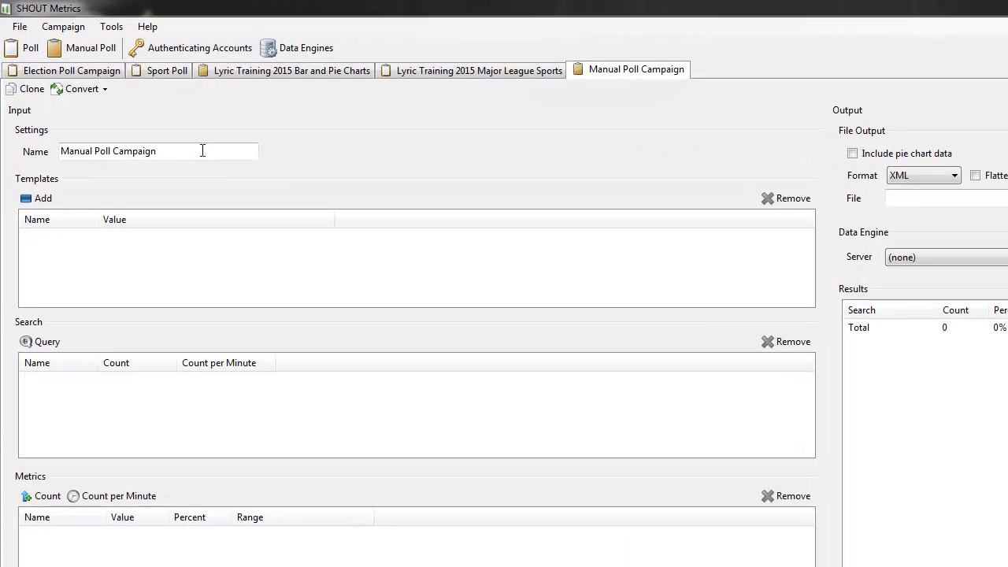
pyautogui.click(144, 102)
pyautogui.tripleClick(247, 151)
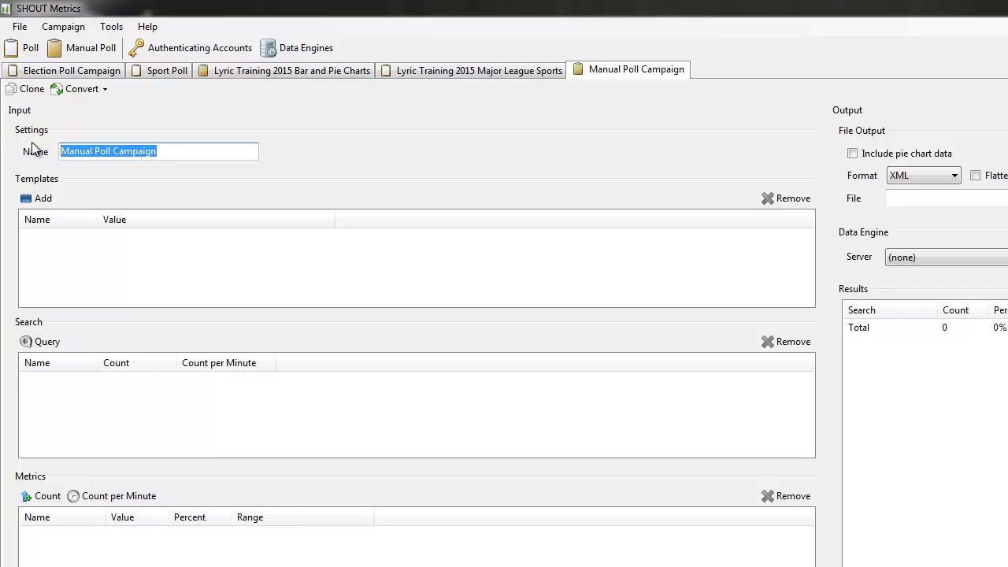
pyautogui.click(168, 153)
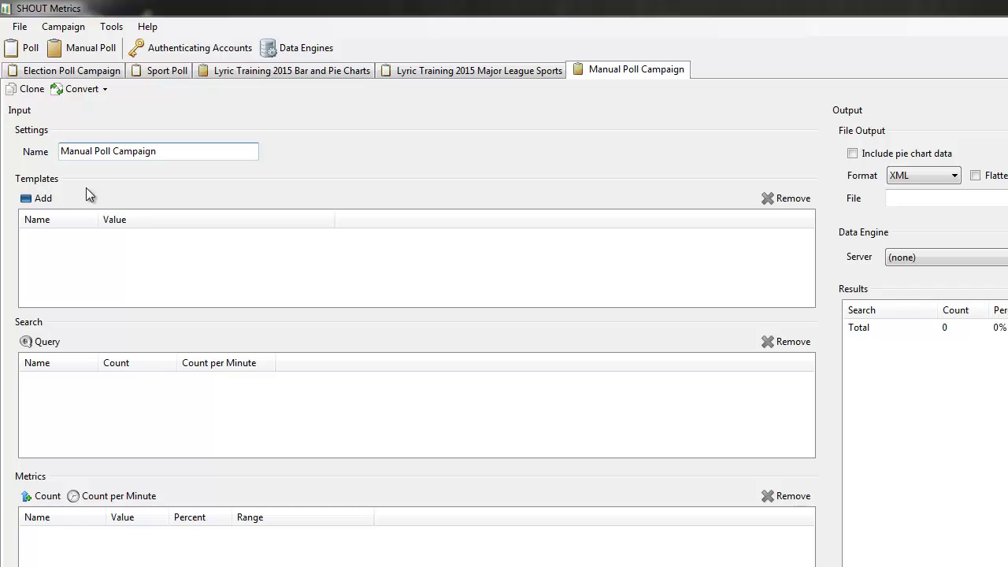
# Step: Add a template entry named Title to the manual poll campaign
pyautogui.click(37, 199)
pyautogui.click(63, 236)
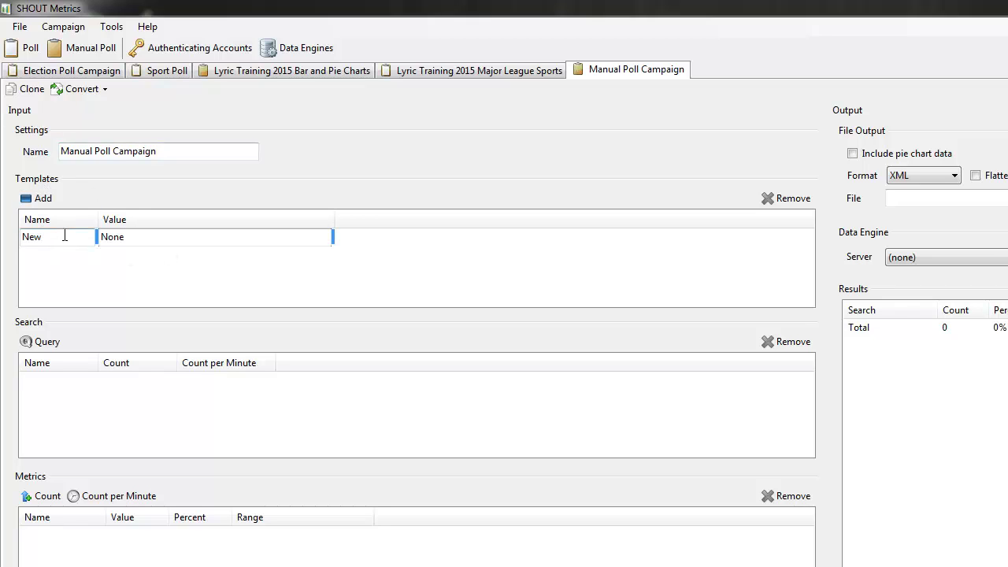
pyautogui.moveTo(63, 237); pyautogui.dragTo(4, 232)
pyautogui.write('Title')
pyautogui.press('BackSpace')
pyautogui.write('e')
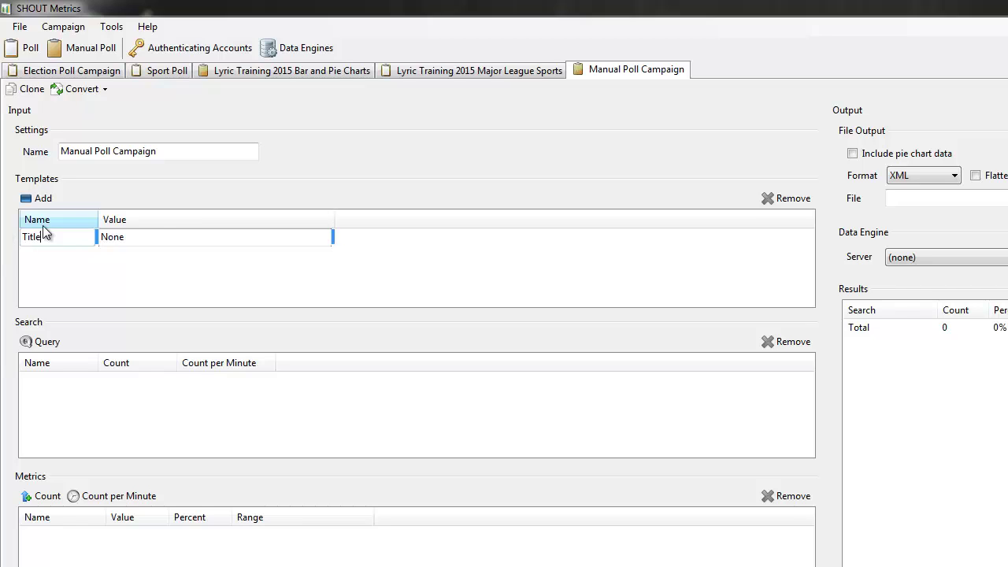
# Step: Set the Title template's value to "New Poll for Lyric Training 2015"
pyautogui.click(152, 236)
pyautogui.click(153, 236)
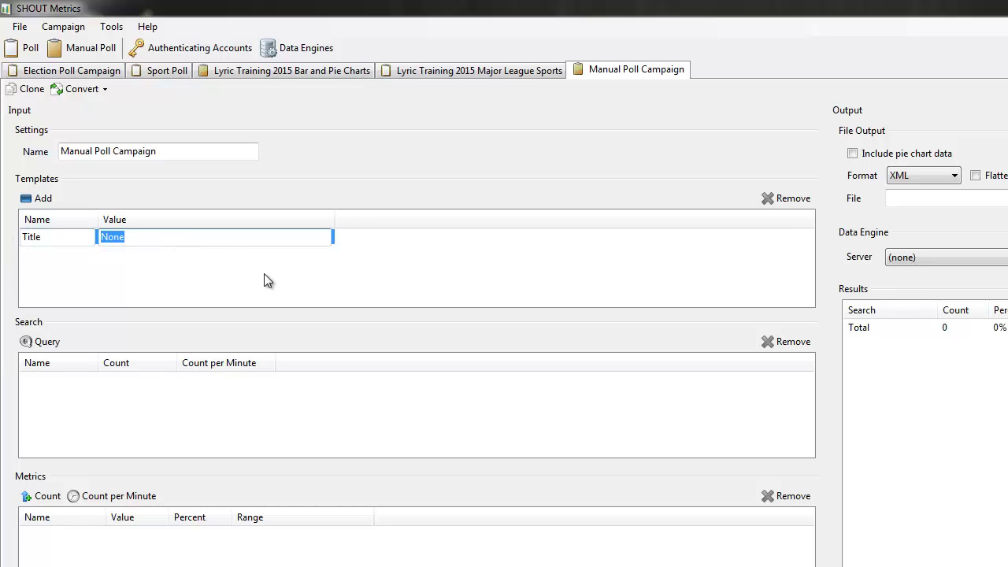
pyautogui.write('New Poll for Lyric Training')
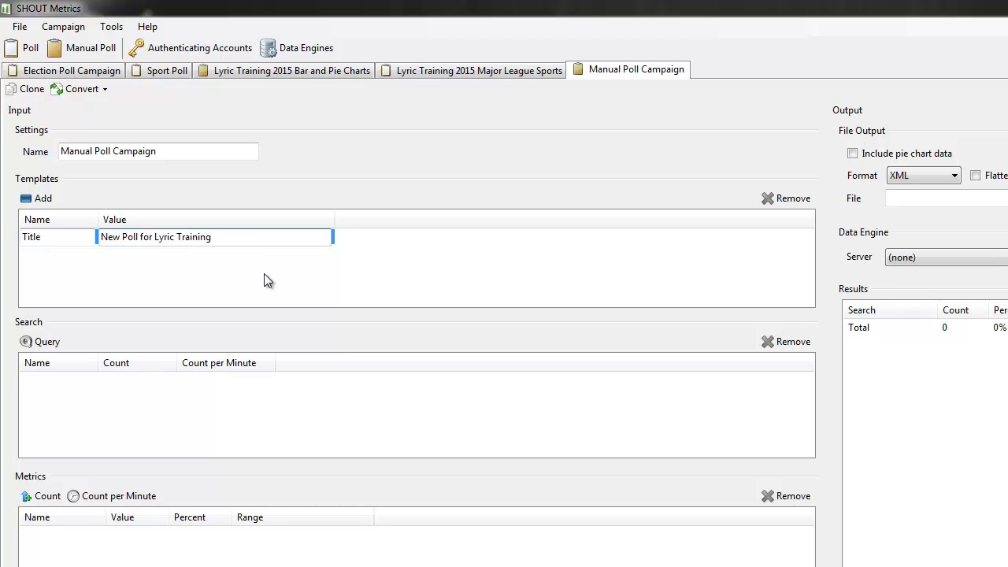
pyautogui.write(' 2015')
pyautogui.click(412, 251)
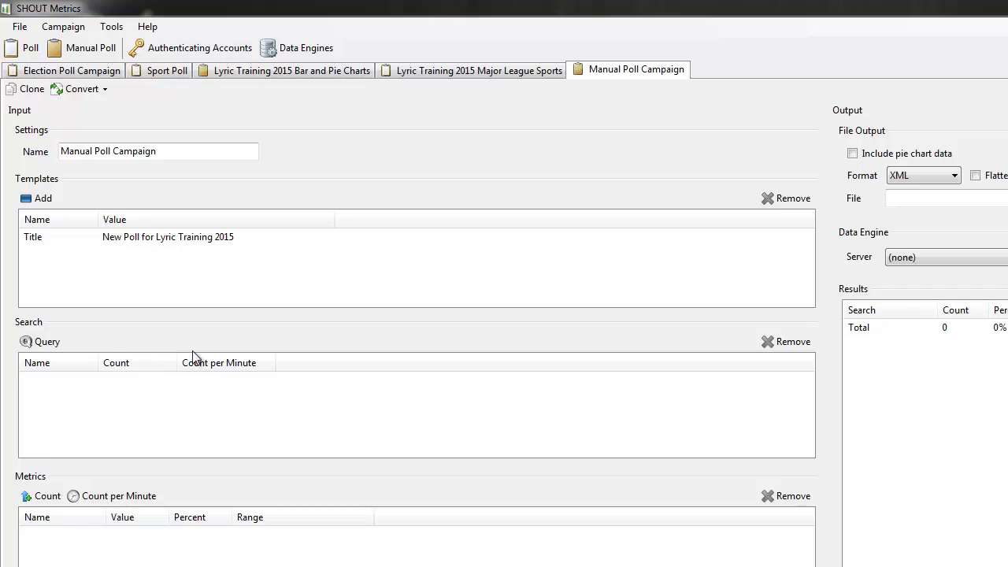
# Step: Add a search query named #MLB to the campaign
pyautogui.click(43, 343)
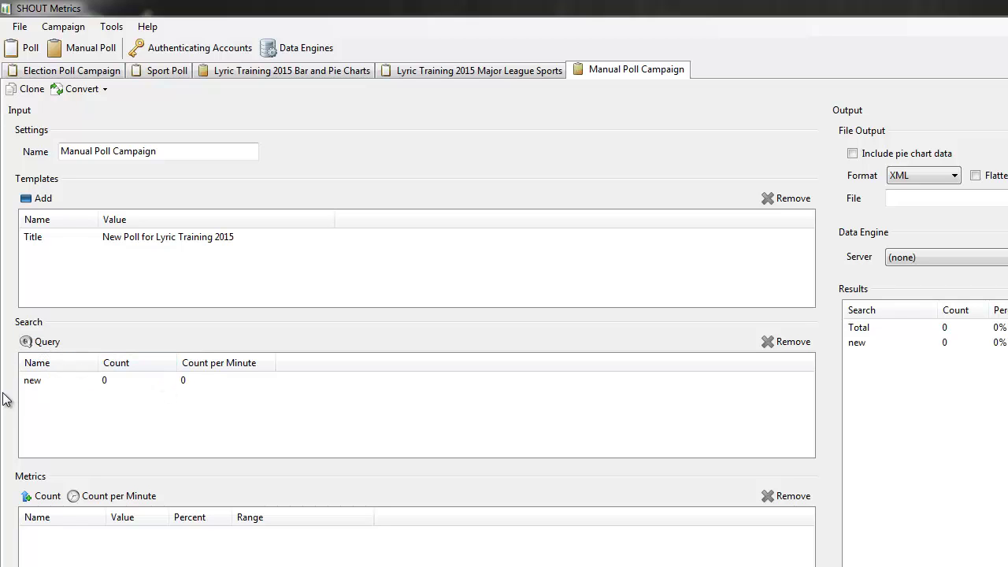
pyautogui.doubleClick(42, 383)
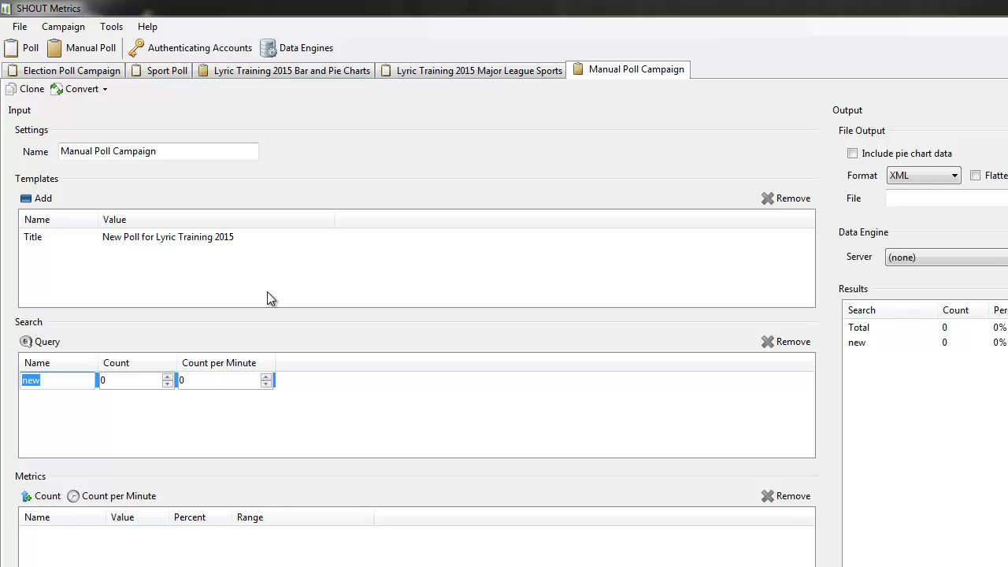
pyautogui.write('#MLB')
pyautogui.click(61, 400)
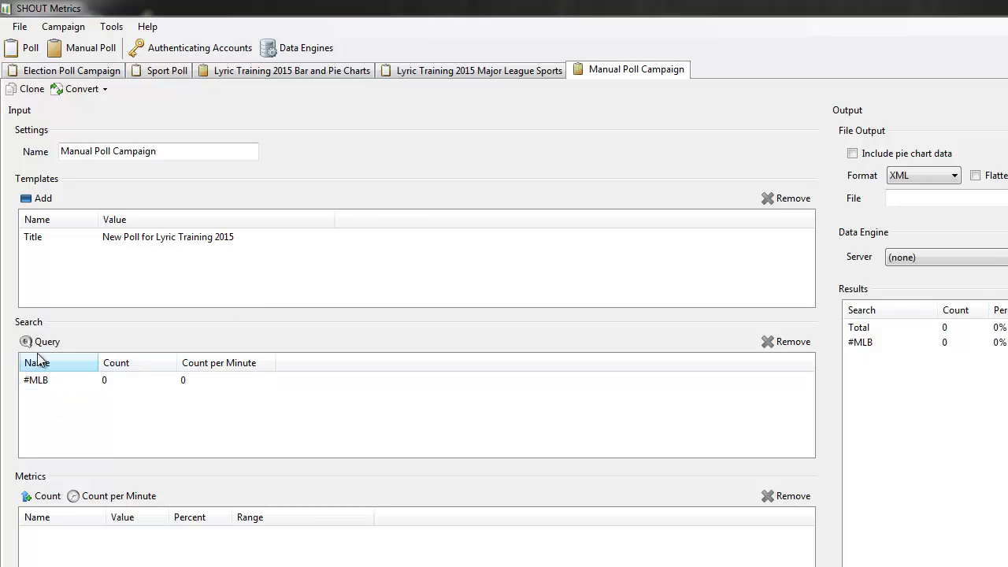
# Step: Add two more search queries named #NBA and #NHL
pyautogui.click(37, 343)
pyautogui.click(49, 396)
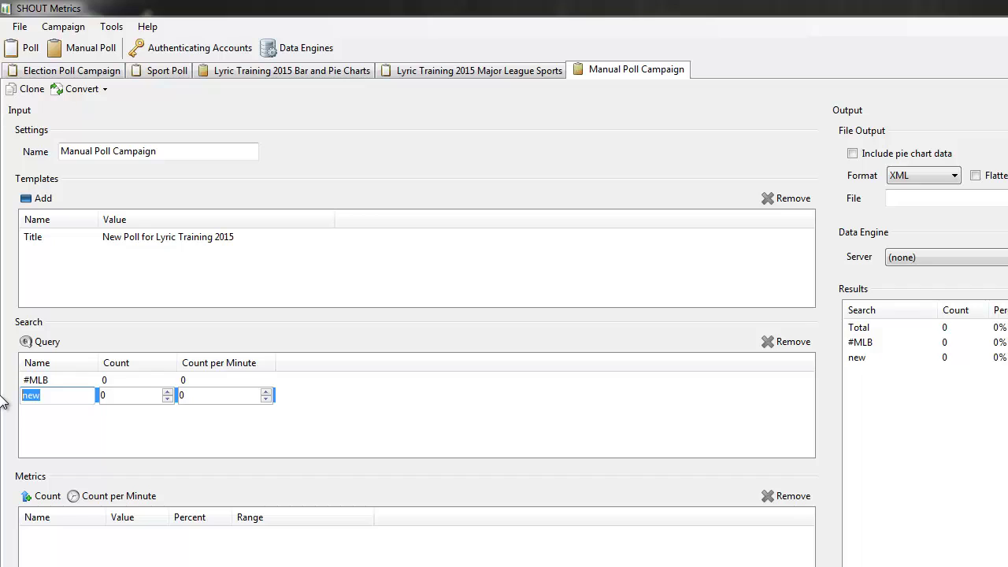
pyautogui.write('#NBA')
pyautogui.click(38, 342)
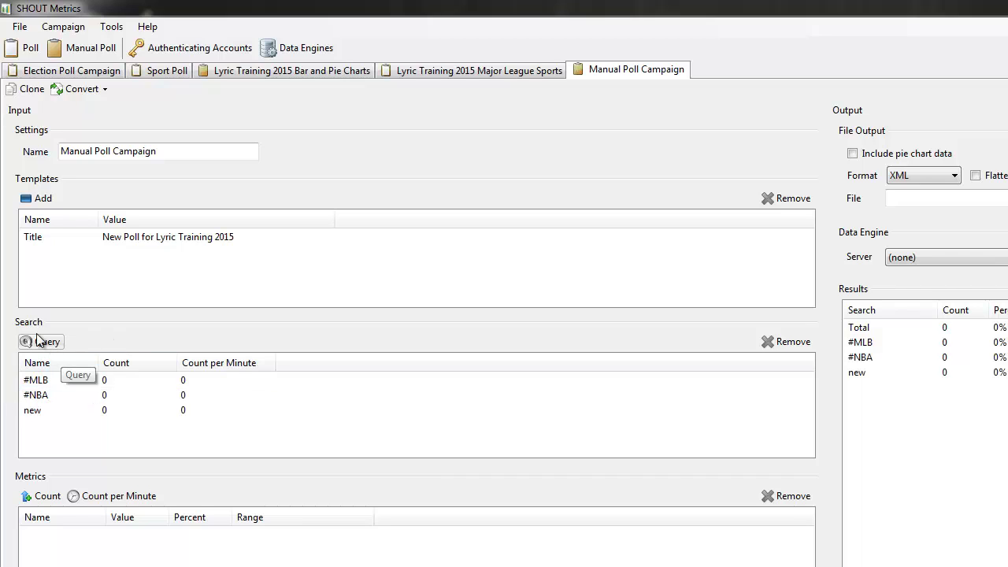
pyautogui.click(38, 410)
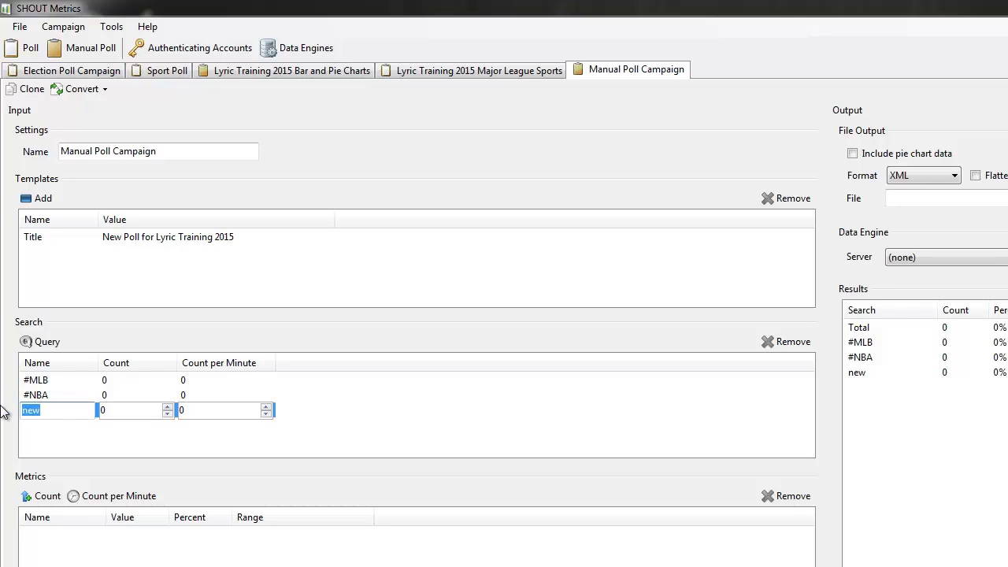
pyautogui.write('#NHL')
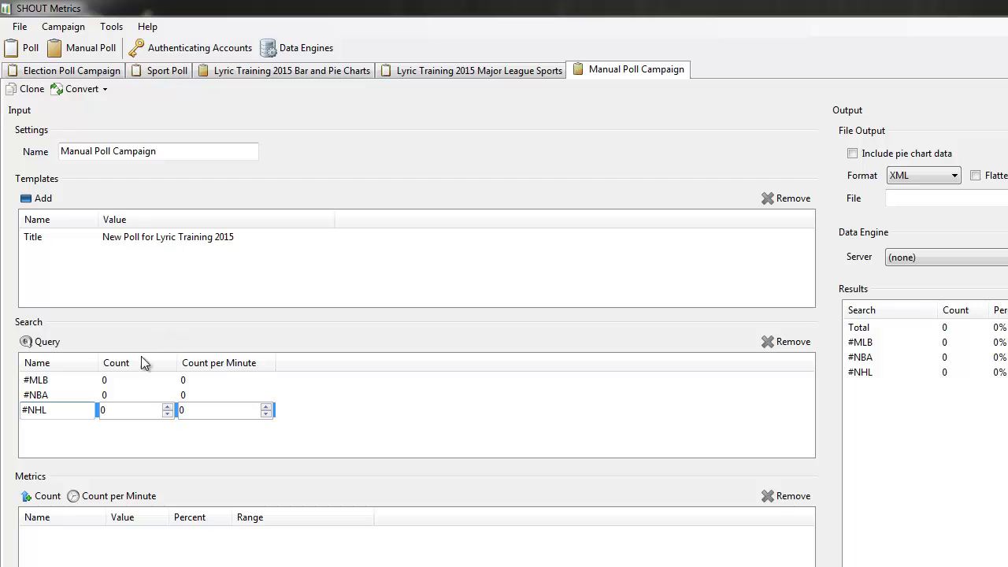
# Step: Set the #NHL query's count to 2
pyautogui.click(167, 407)
pyautogui.click(168, 407)
pyautogui.click(168, 413)
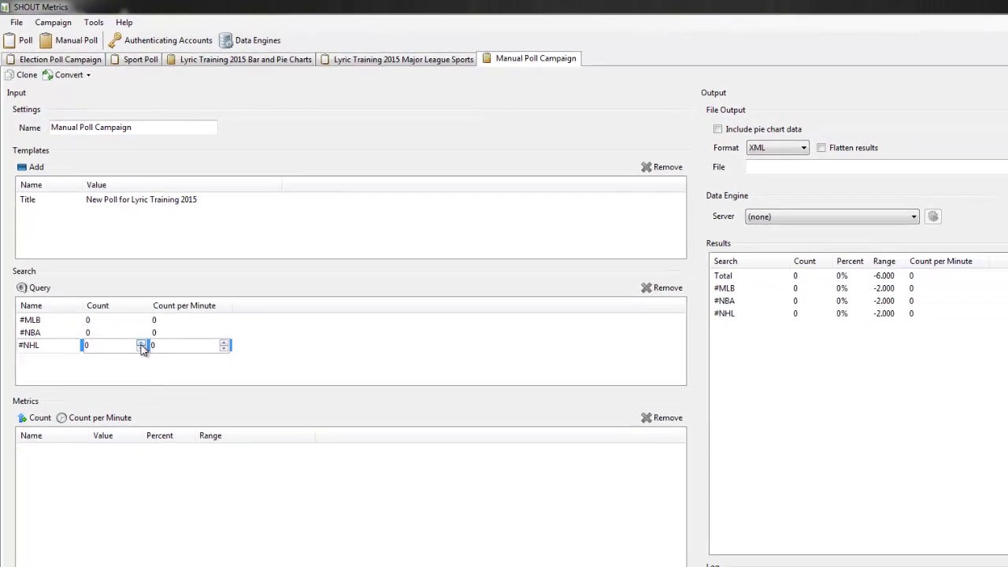
pyautogui.click(139, 339)
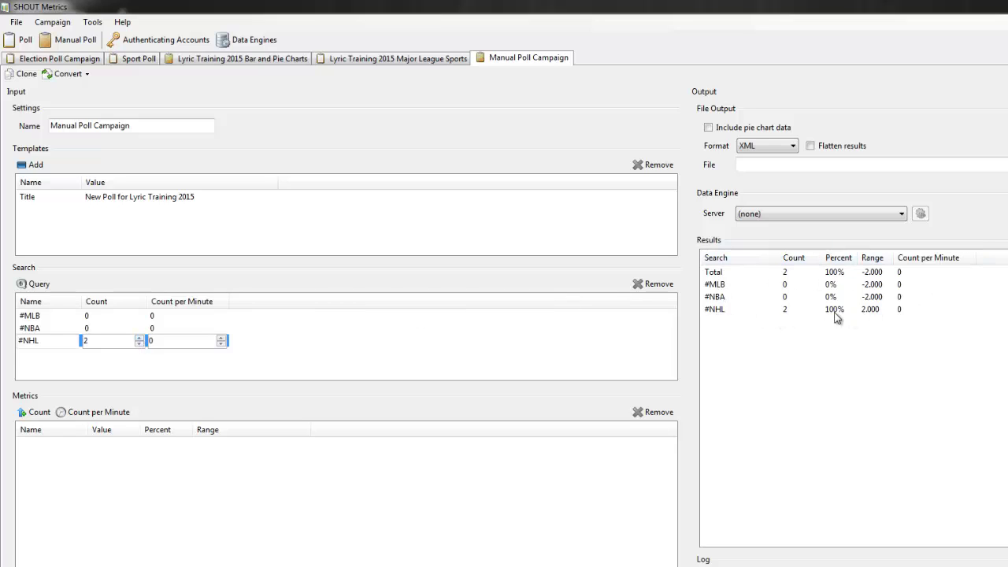
# Step: Set the #NBA query's count to 2 and the #MLB query's count to 1
pyautogui.click(140, 328)
pyautogui.click(141, 325)
pyautogui.click(140, 325)
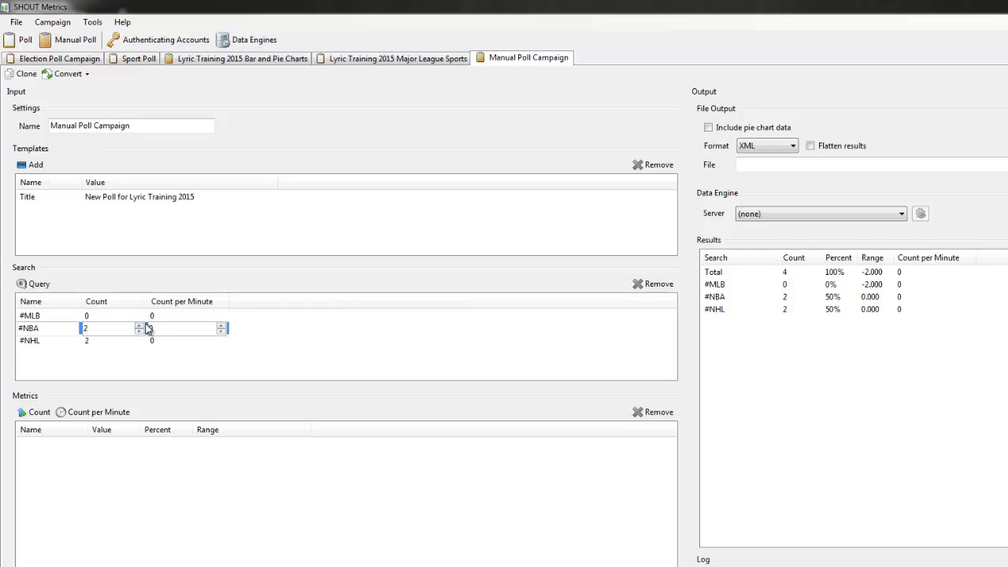
pyautogui.click(140, 315)
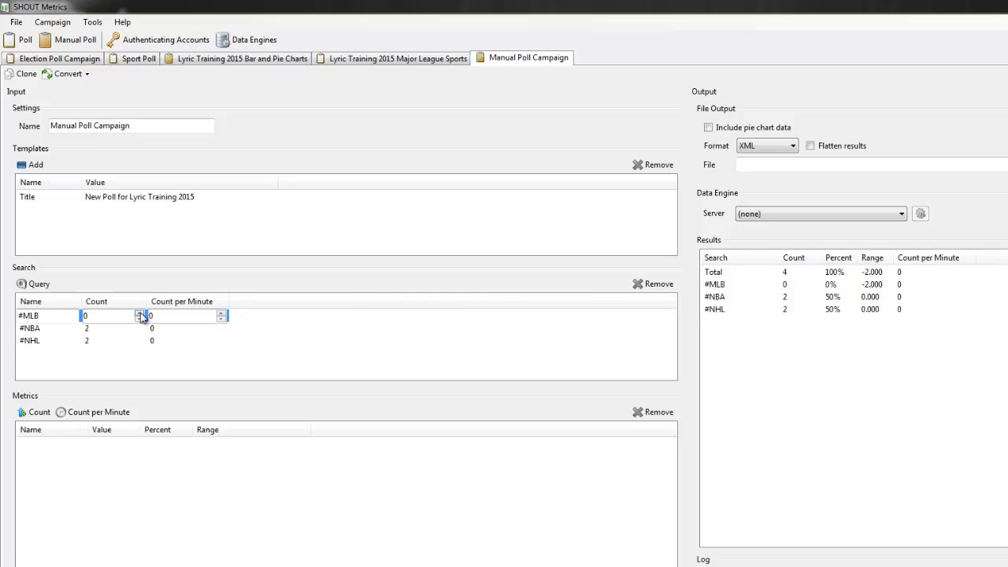
pyautogui.click(140, 312)
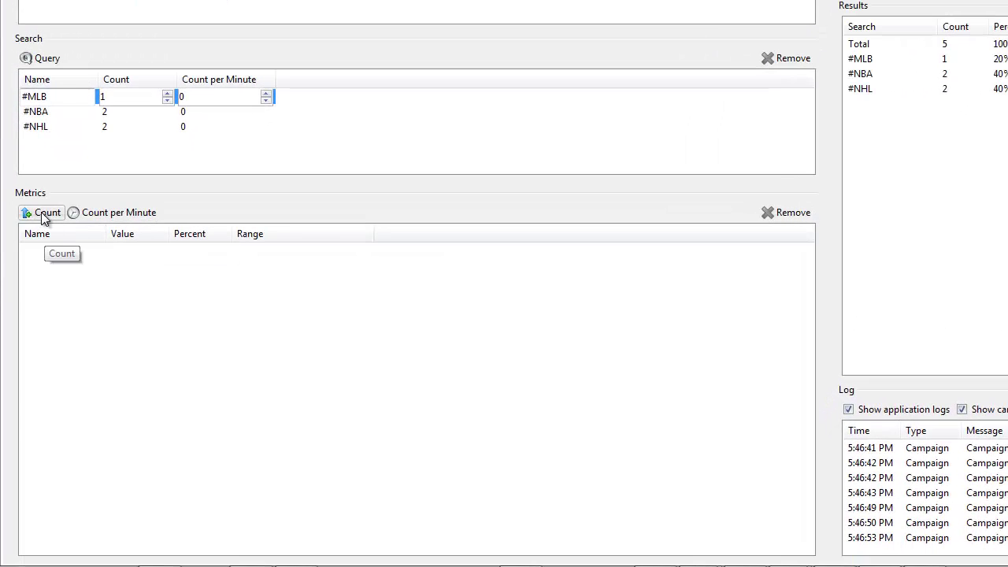
# Step: Add a Count metric and name it MLB
pyautogui.click(38, 213)
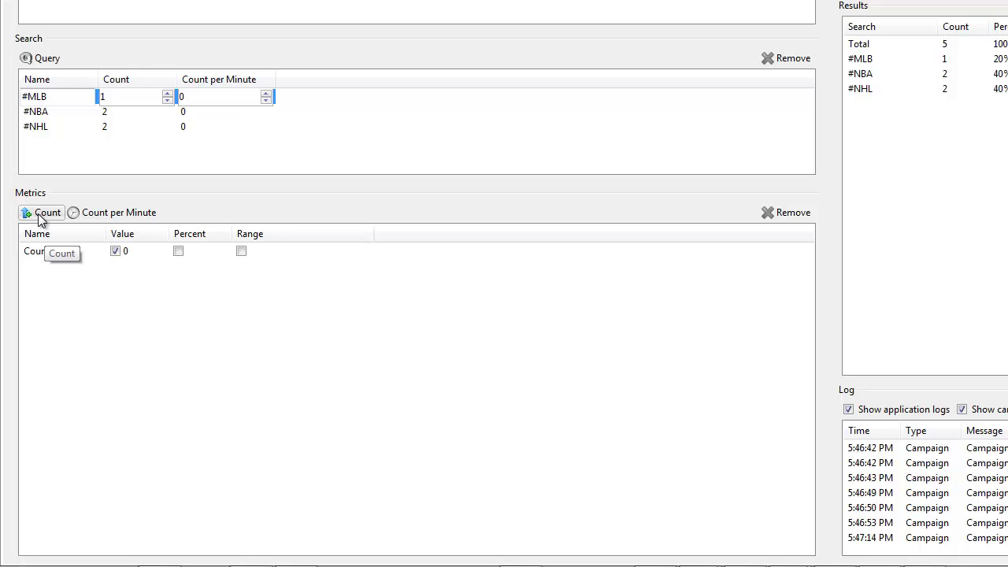
pyautogui.doubleClick(69, 251)
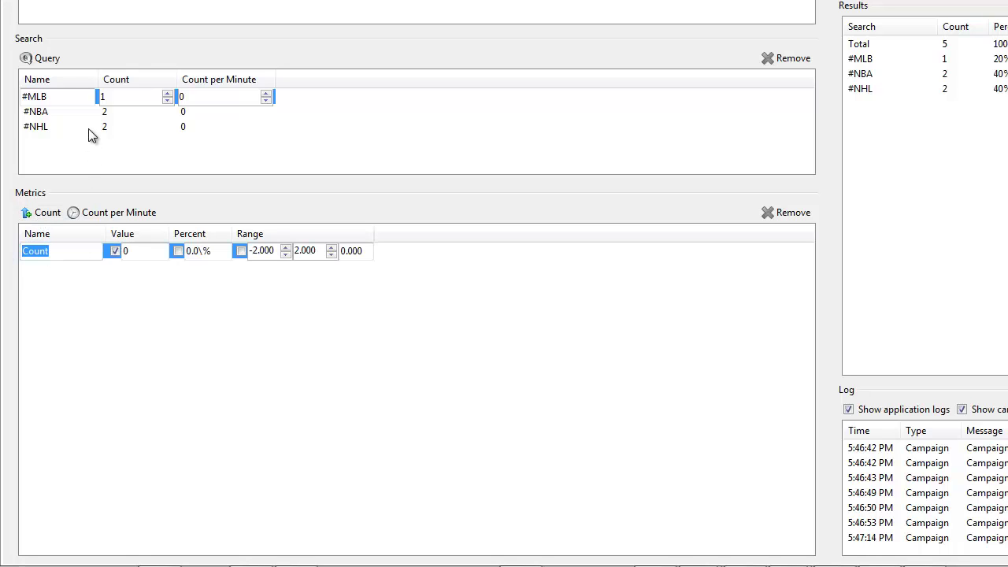
pyautogui.write('MLB')
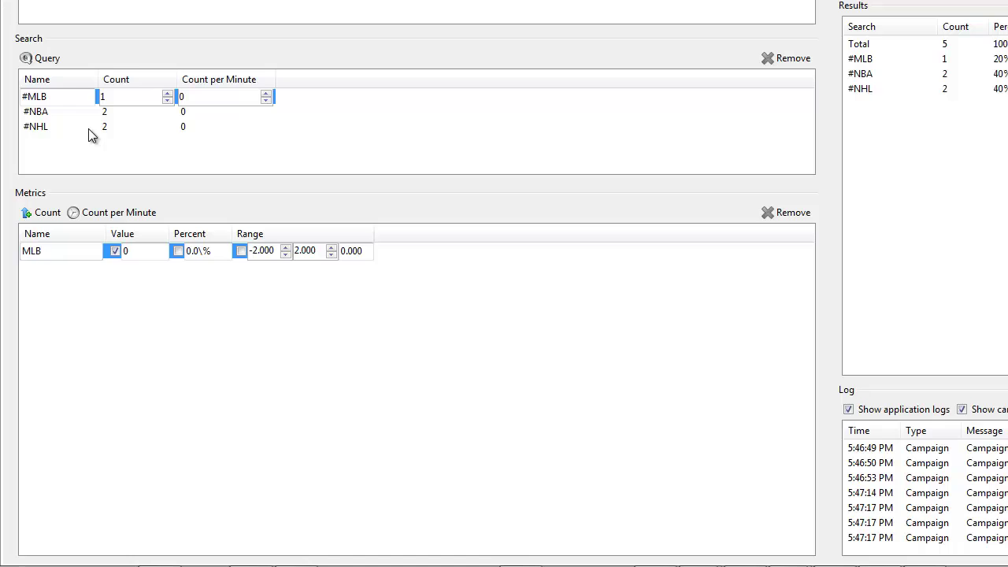
# Step: Add two more Count metrics named NBA and NHL
pyautogui.click(45, 212)
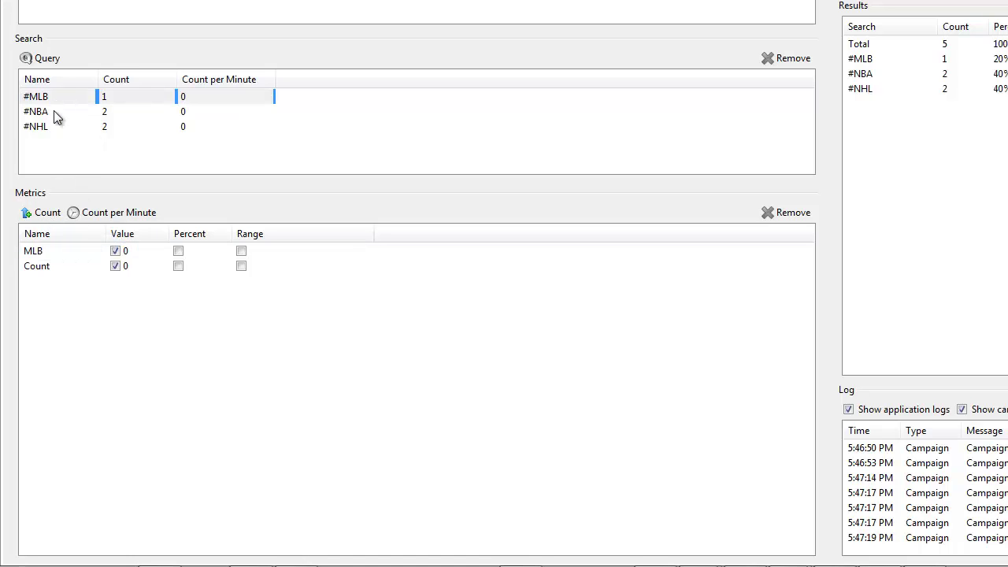
pyautogui.click(49, 267)
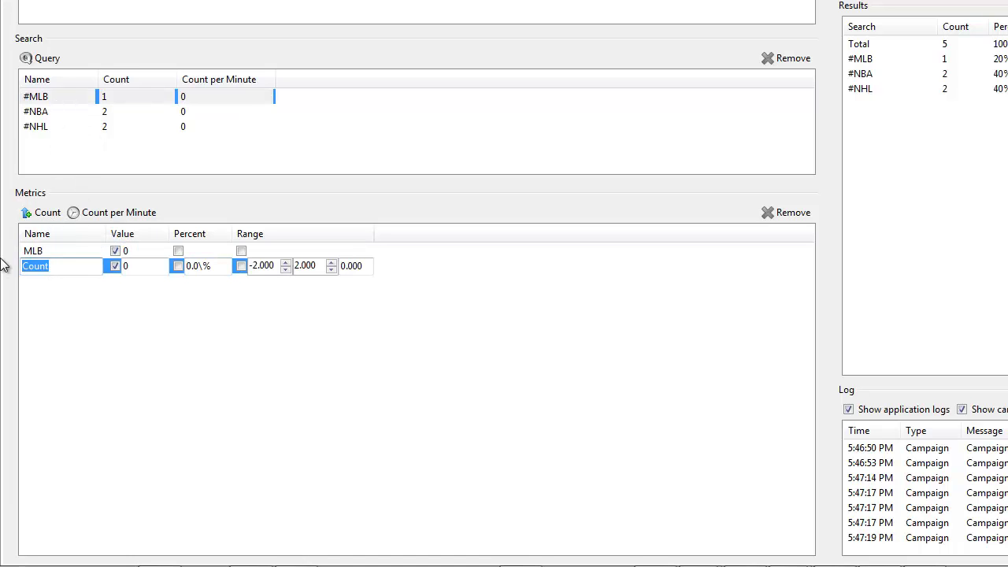
pyautogui.write('NBA')
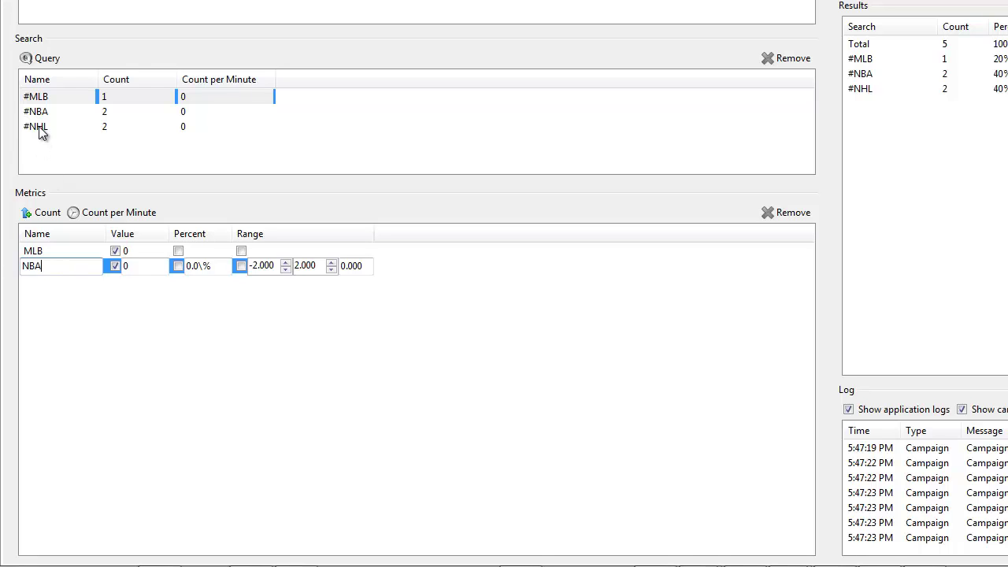
pyautogui.click(45, 212)
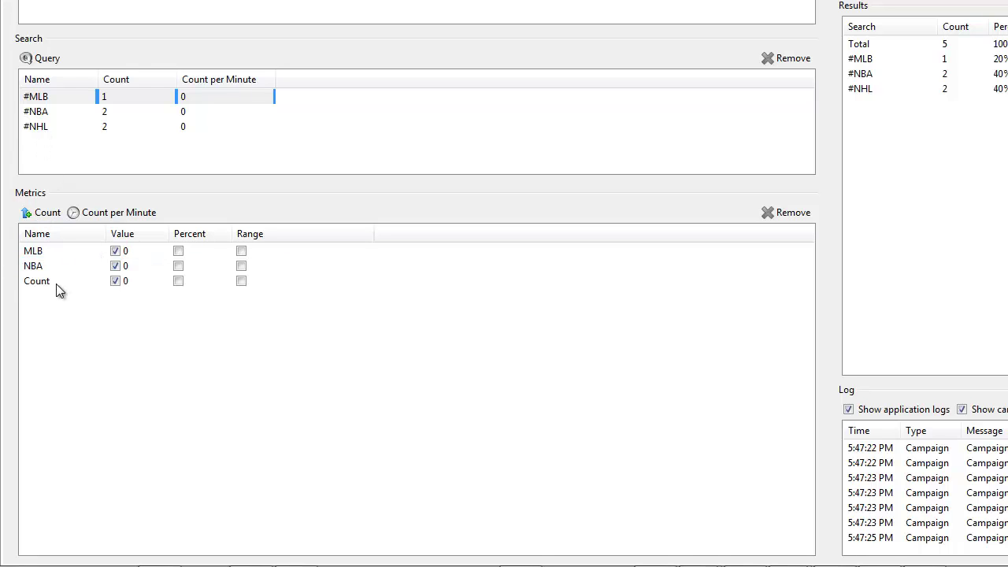
pyautogui.click(59, 284)
pyautogui.write('NHL')
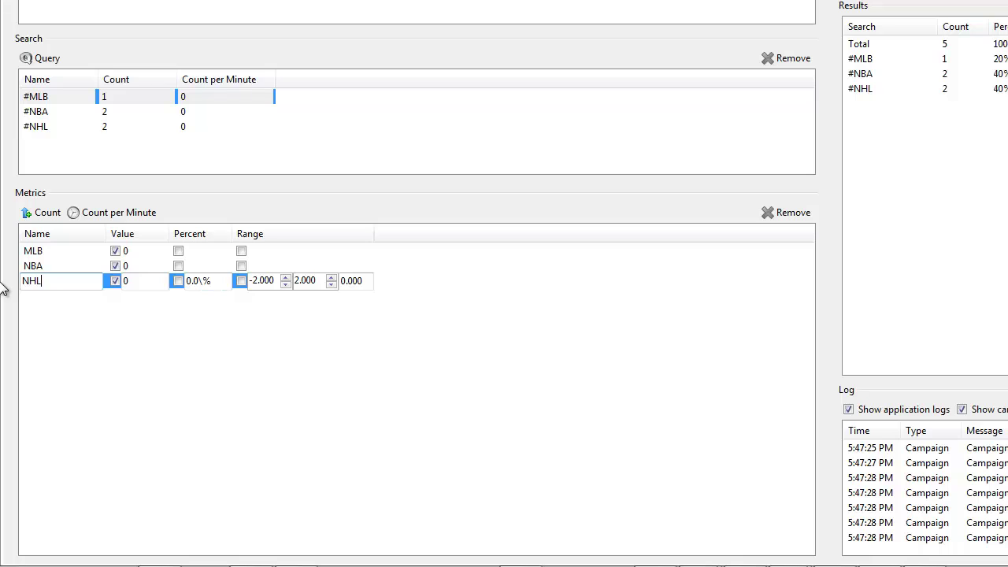
pyautogui.click(75, 335)
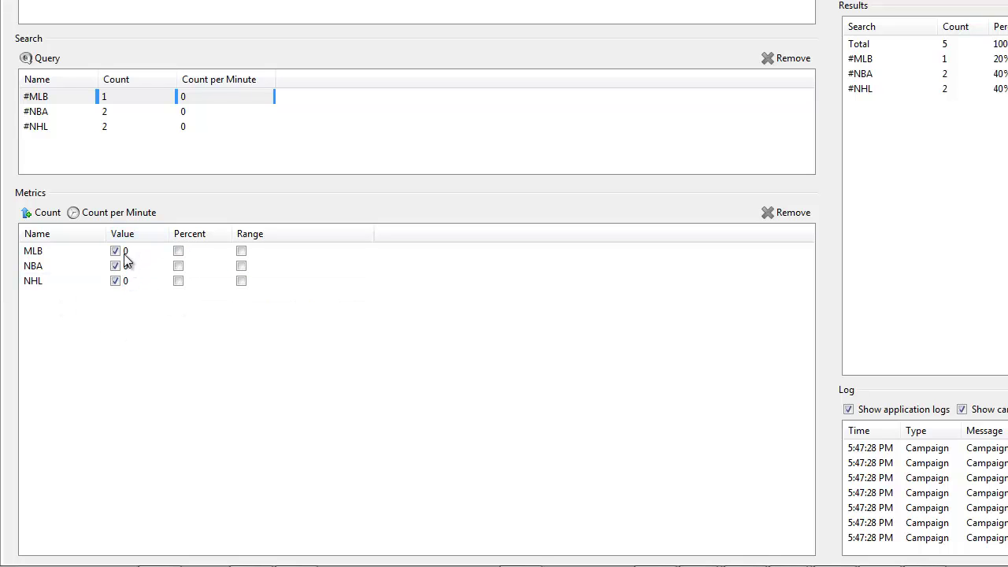
# Step: Enable the Percent and Range outputs for the MLB, NBA and NHL metrics
pyautogui.click(178, 250)
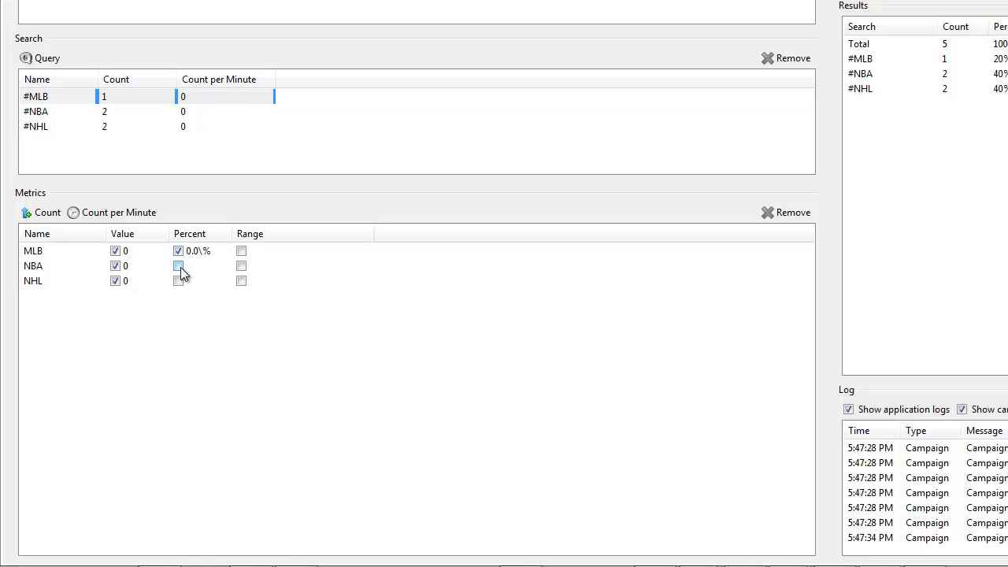
pyautogui.click(178, 266)
pyautogui.click(178, 281)
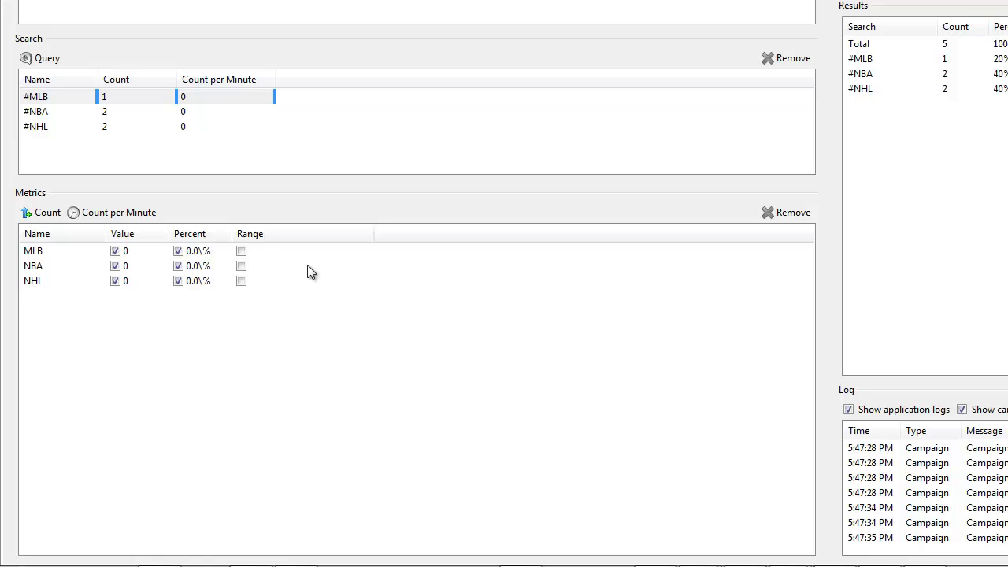
pyautogui.click(241, 251)
pyautogui.click(240, 265)
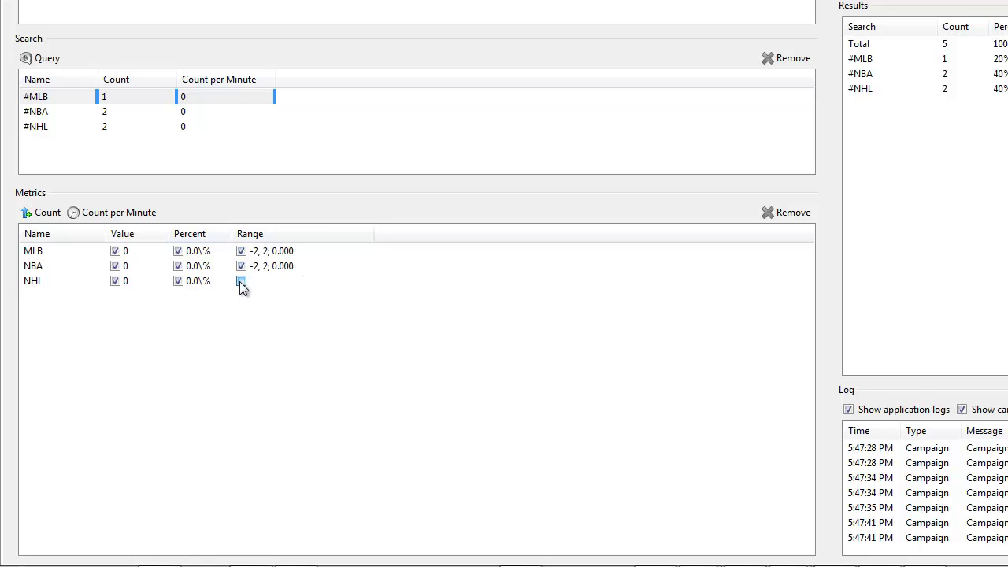
pyautogui.click(241, 281)
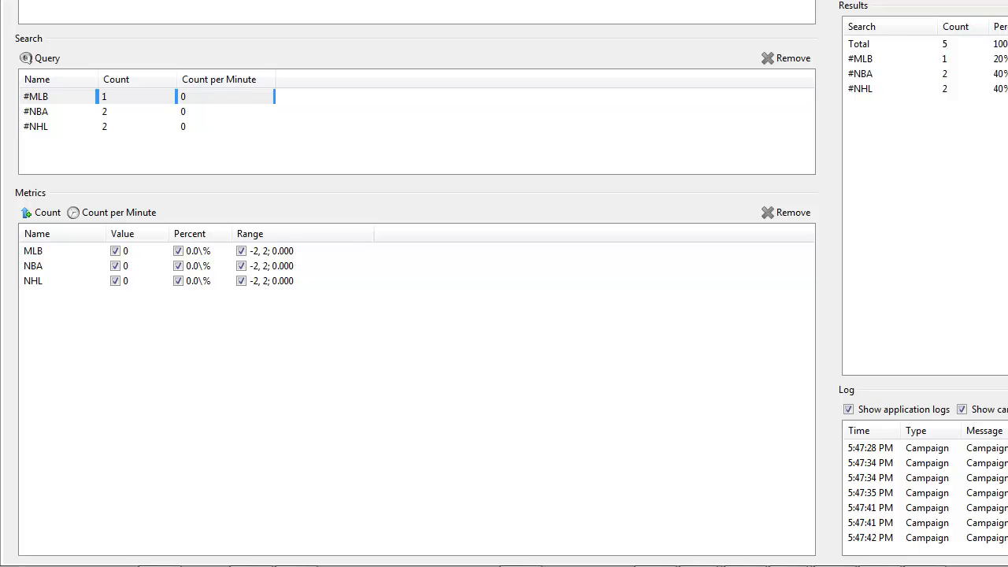
# Step: Switch to Lyric and change the poll bar graphic's canvas background from grey to black
pyautogui.moveTo(782, 556)
pyautogui.click(874, 470)
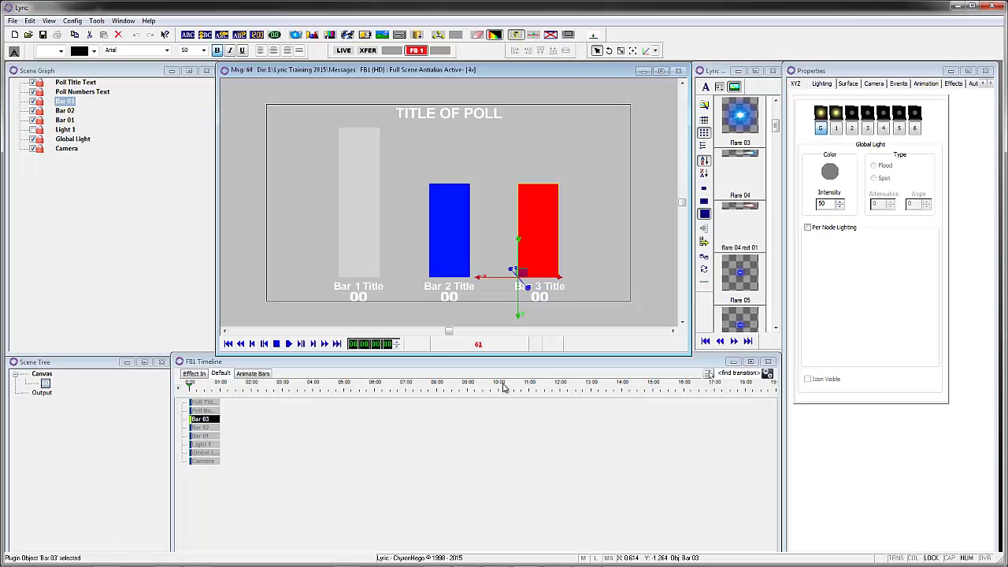
pyautogui.click(493, 35)
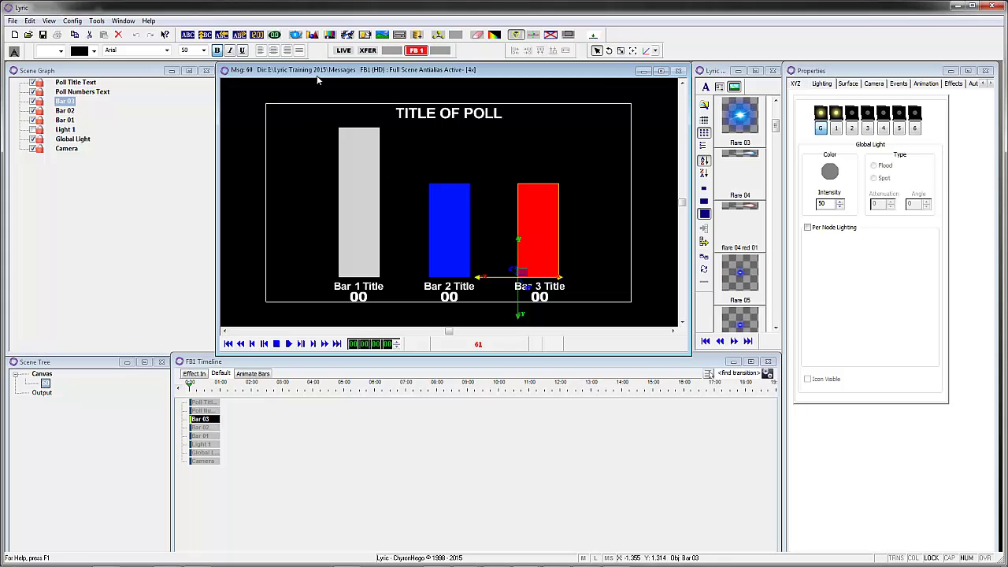
# Step: Review the 2D text template names for the poll title, bar titles and bar percentages, and select Bar 01
pyautogui.press('Tab')
pyautogui.press('Tab')
pyautogui.press('Tab')
pyautogui.press('Tab')
pyautogui.press('Tab')
pyautogui.press('Tab')
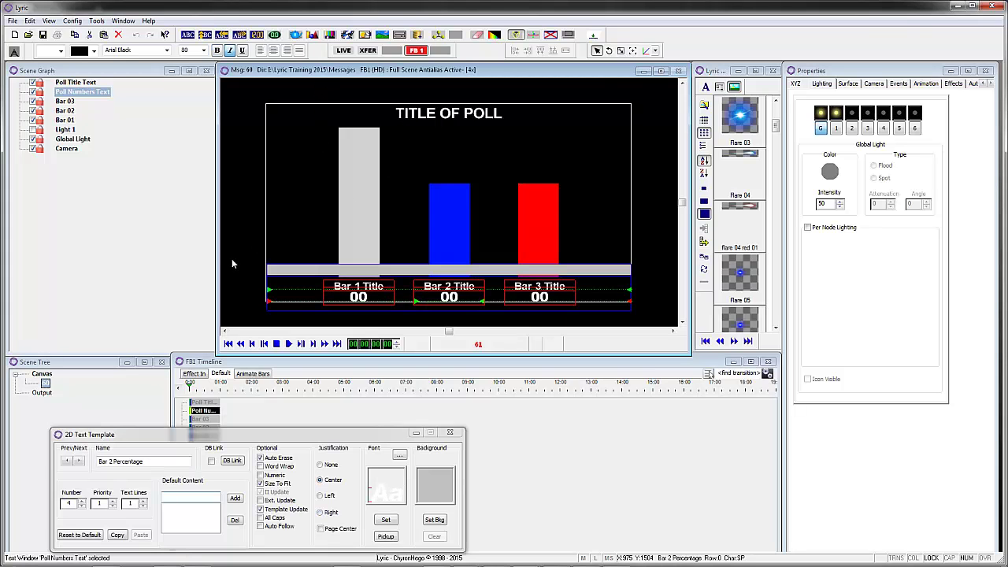
pyautogui.press('Tab')
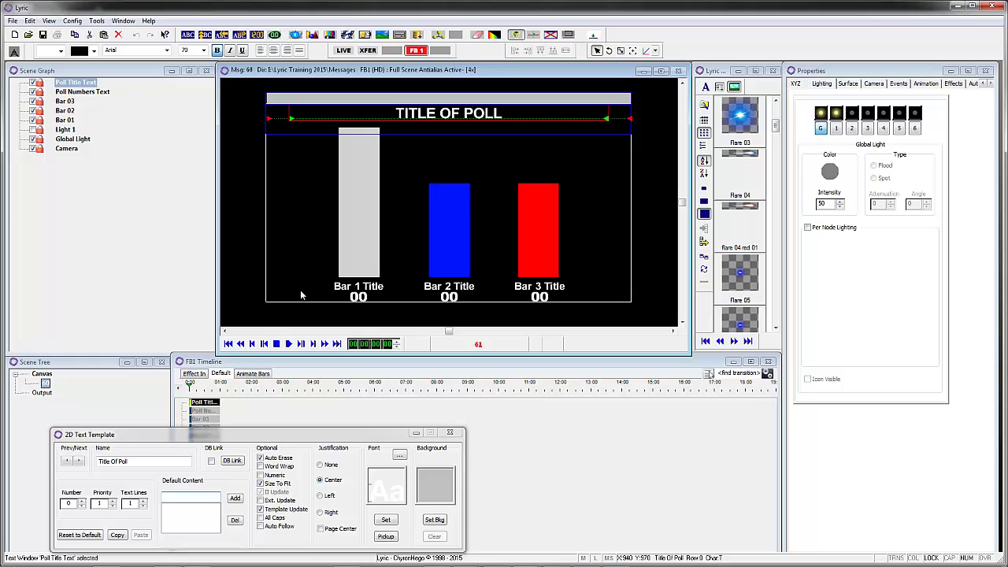
pyautogui.click(358, 295)
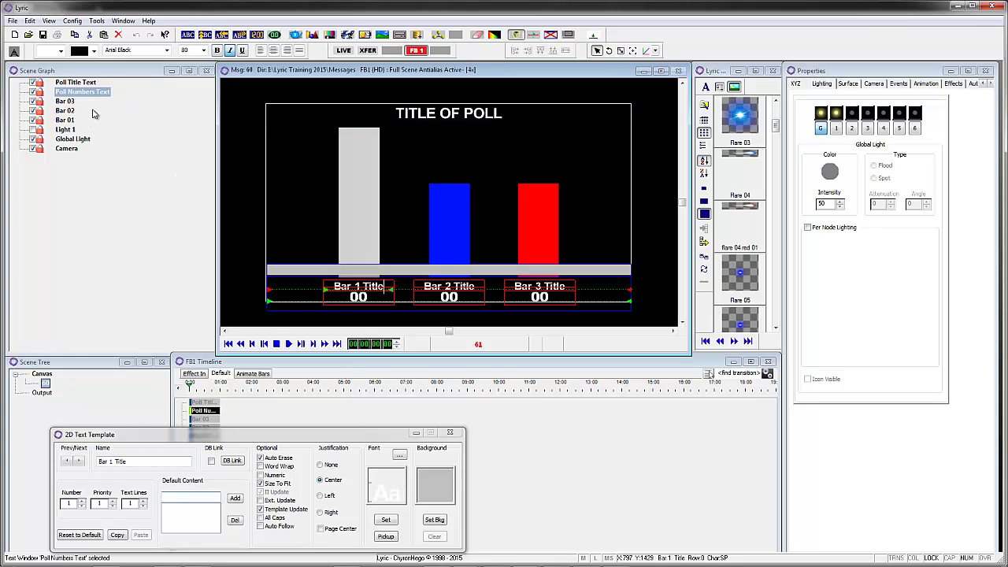
pyautogui.press('Tab')
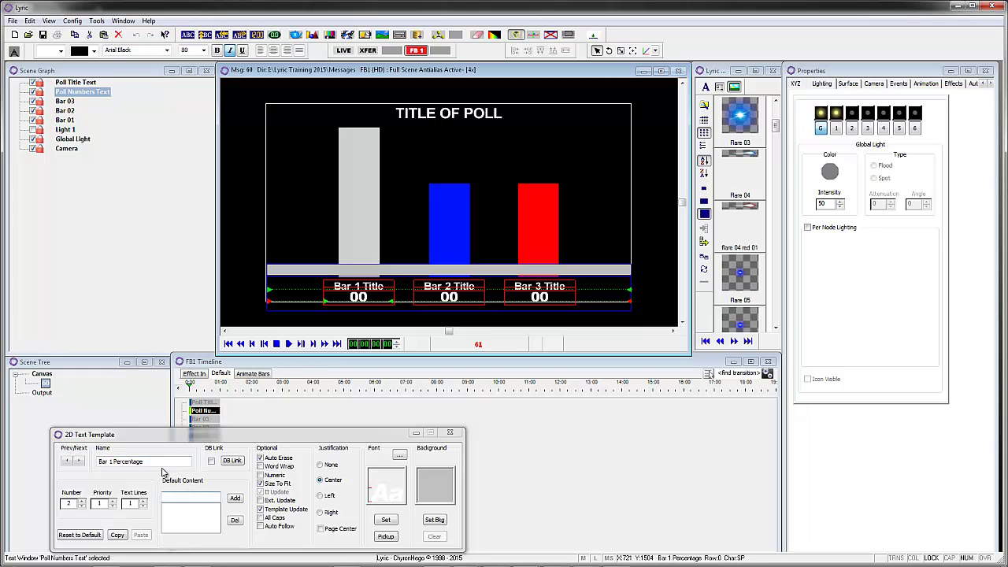
pyautogui.press('Tab')
pyautogui.press('Tab')
pyautogui.press('Tab')
pyautogui.press('Tab')
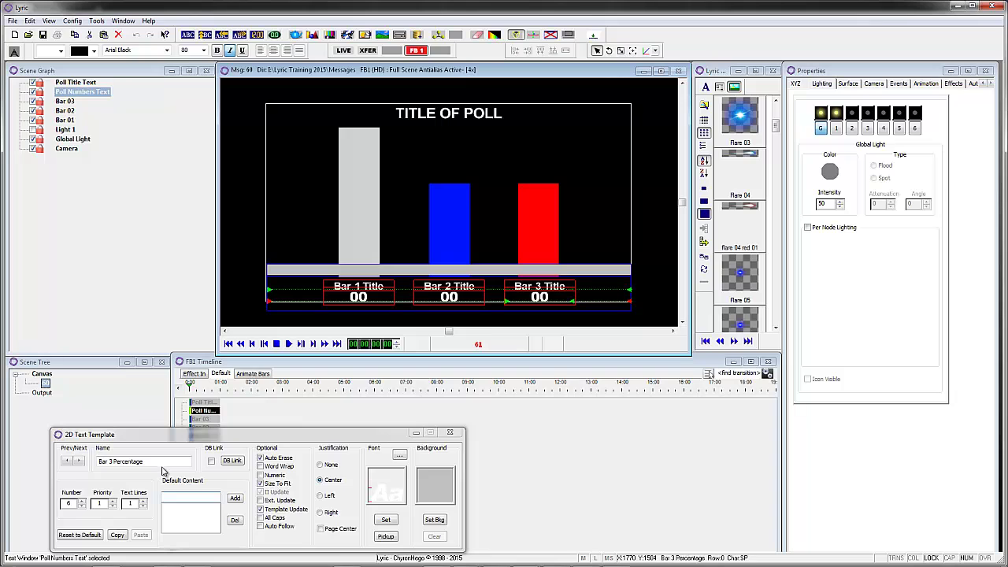
pyautogui.press('Tab')
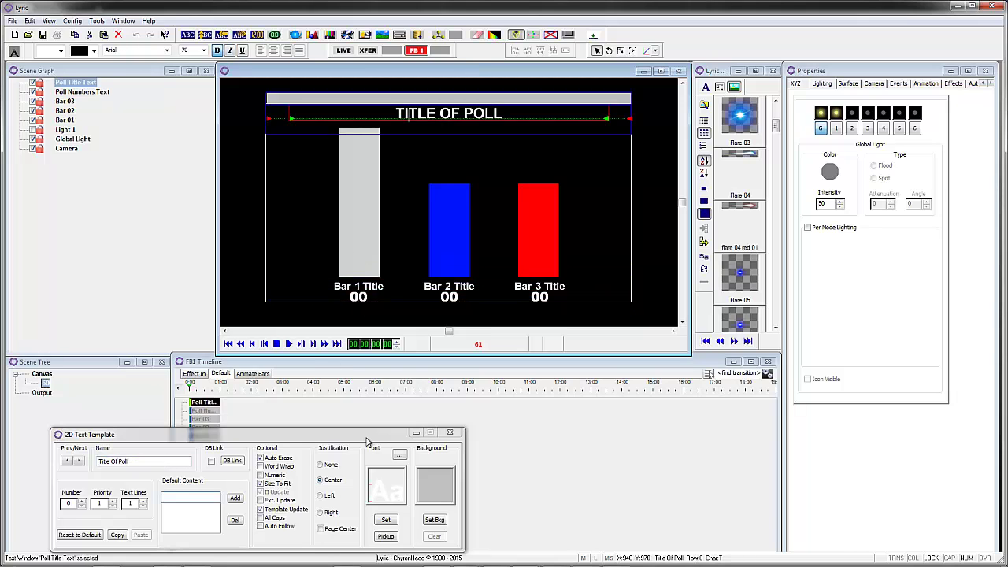
pyautogui.moveTo(366, 437); pyautogui.dragTo(741, 424)
pyautogui.click(74, 121)
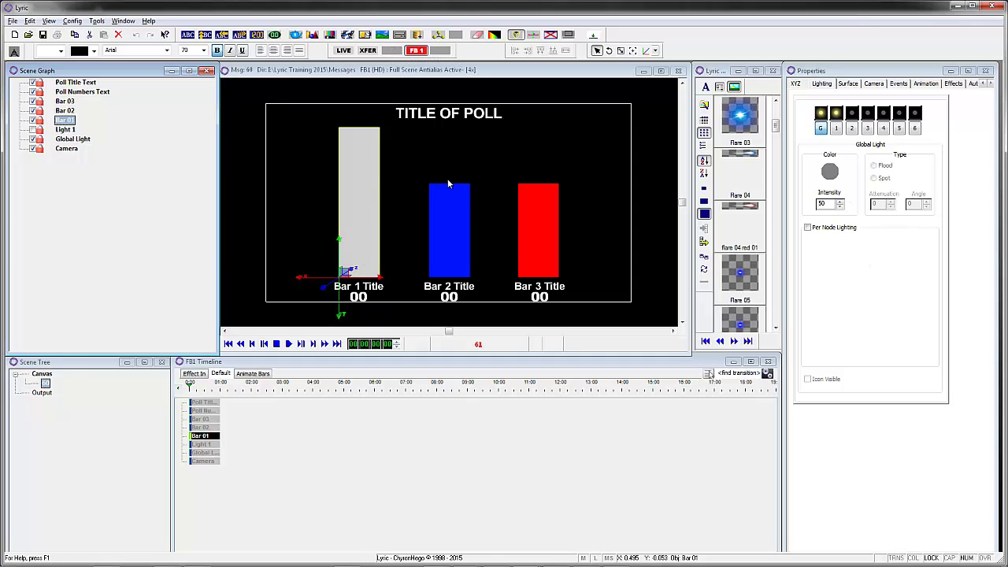
# Step: Add a Pod object and place it beside the Bar 1 column with its base level with the bars
pyautogui.click(314, 37)
pyautogui.doubleClick(509, 281)
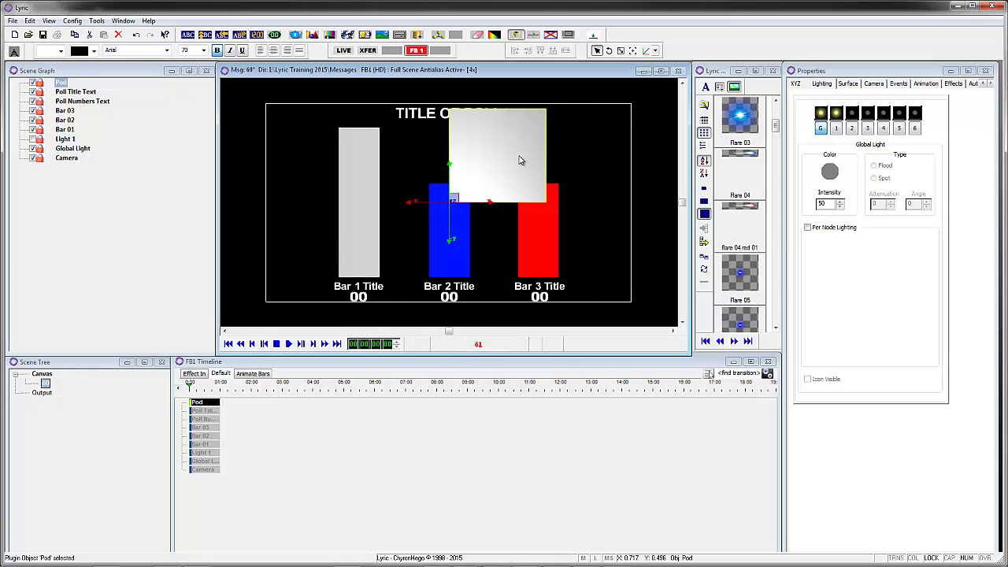
pyautogui.moveTo(519, 161); pyautogui.dragTo(347, 233)
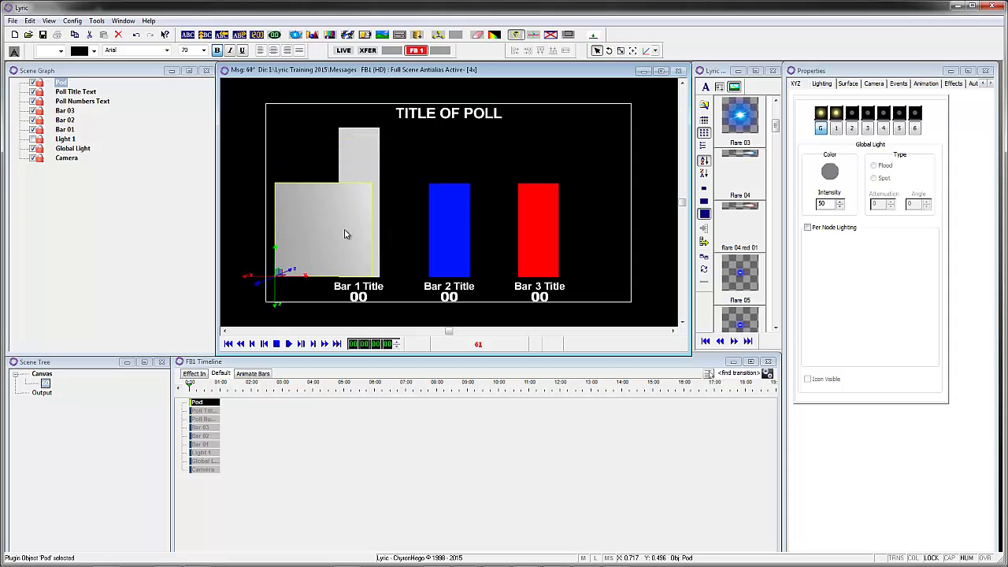
# Step: Scale the Pod to 0.360, unlock its aspect ratio and stretch its Y scale to 1.600
pyautogui.rightClick(879, 259)
pyautogui.click(906, 326)
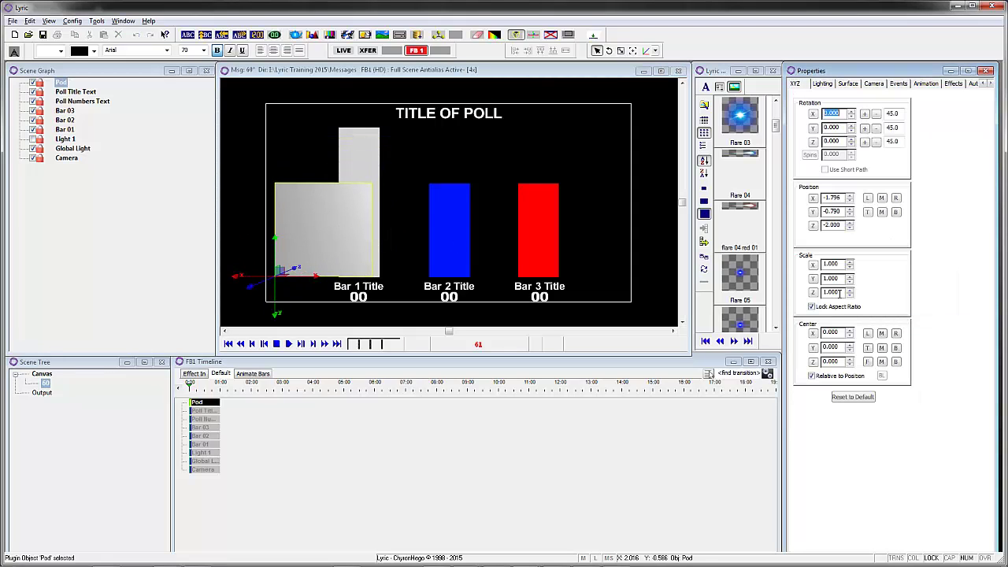
pyautogui.moveTo(842, 280); pyautogui.dragTo(824, 281)
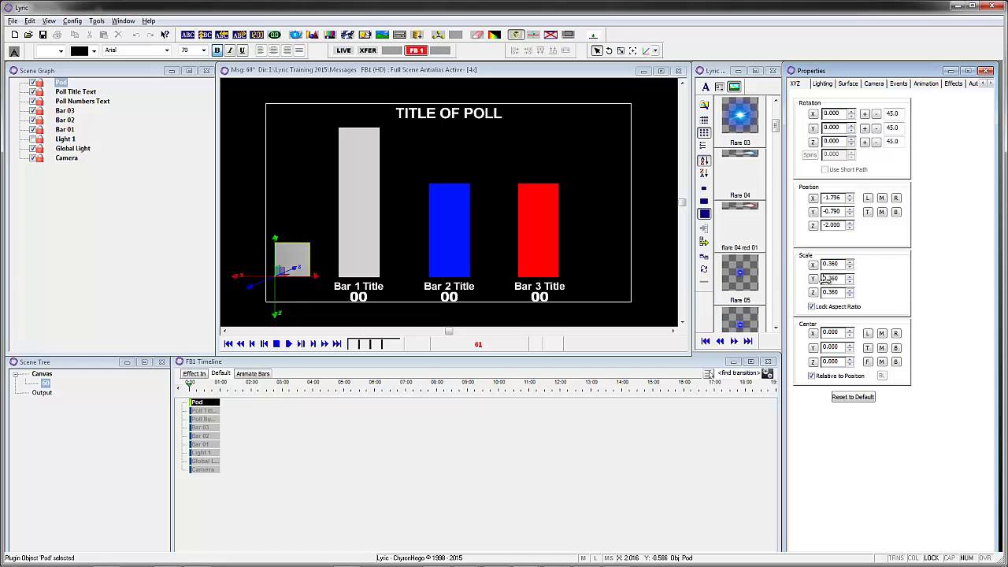
pyautogui.click(812, 307)
pyautogui.moveTo(825, 280); pyautogui.dragTo(859, 282)
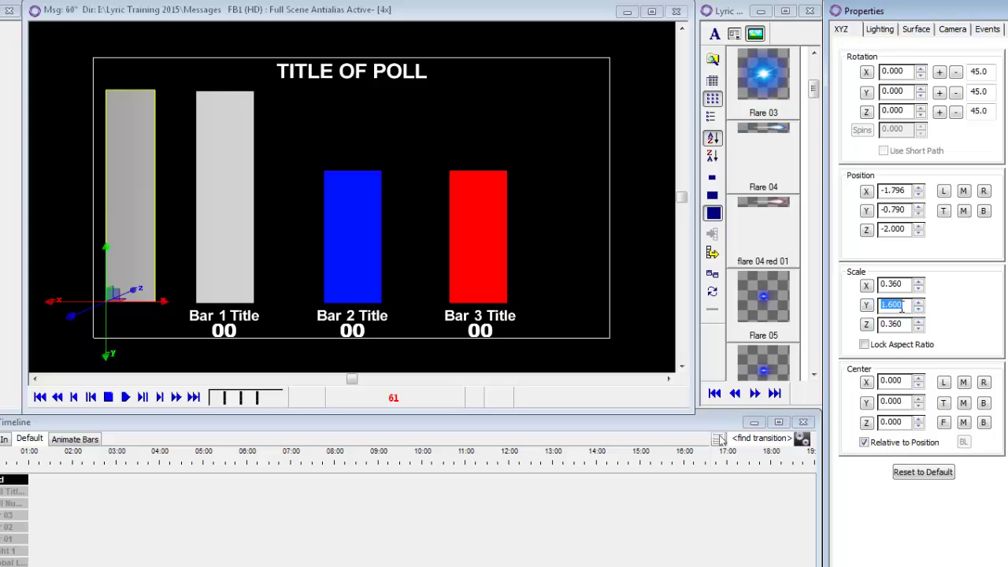
# Step: Set the Pod's Y scale to 0 and raise it gradually in 0.1 increments
pyautogui.write('0')
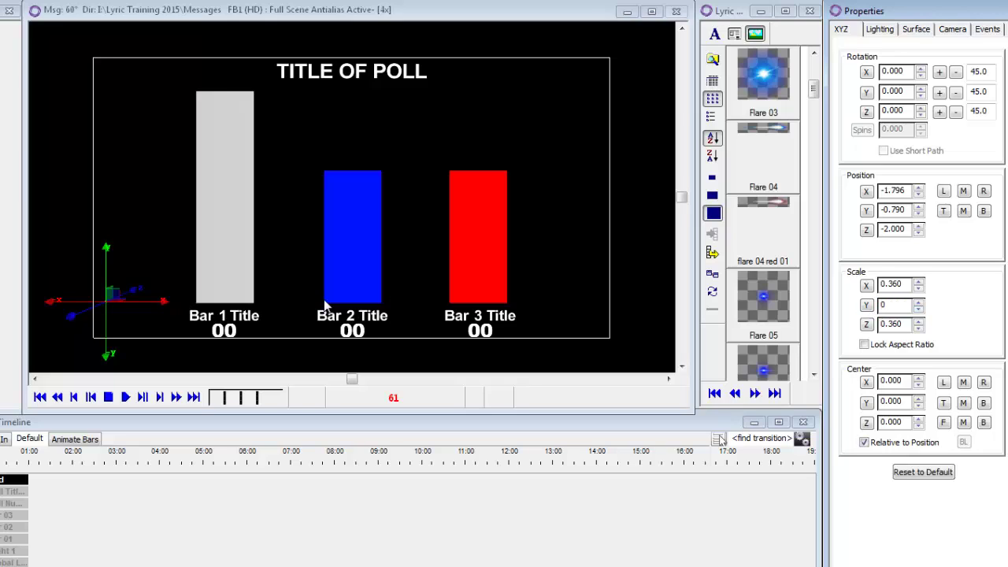
pyautogui.click(919, 303)
pyautogui.click(918, 302)
pyautogui.click(918, 303)
pyautogui.click(918, 302)
pyautogui.click(918, 302)
pyautogui.click(919, 302)
pyautogui.click(918, 302)
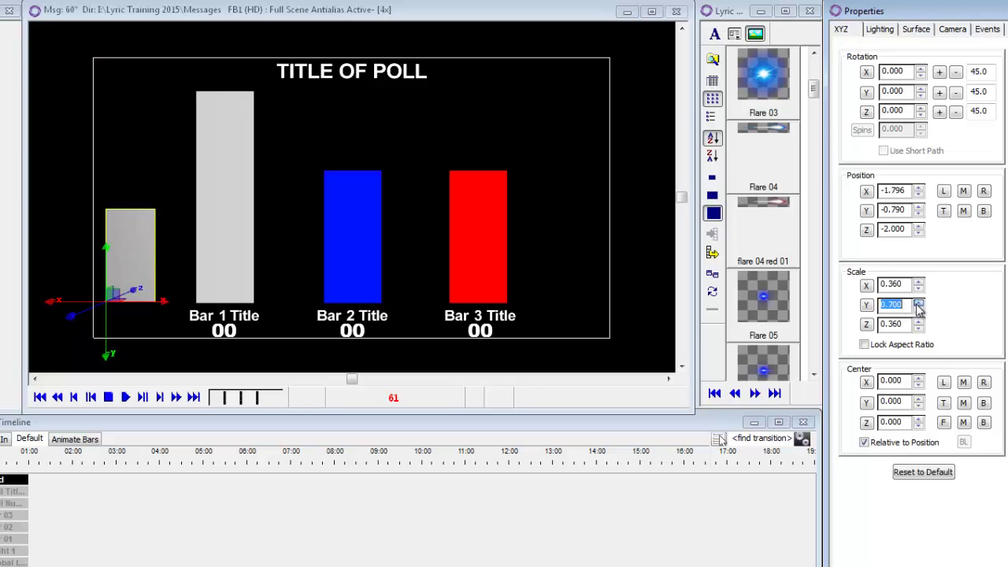
pyautogui.click(918, 303)
pyautogui.click(918, 302)
pyautogui.click(918, 303)
pyautogui.click(918, 302)
pyautogui.click(918, 303)
pyautogui.click(918, 303)
pyautogui.click(918, 302)
pyautogui.click(918, 302)
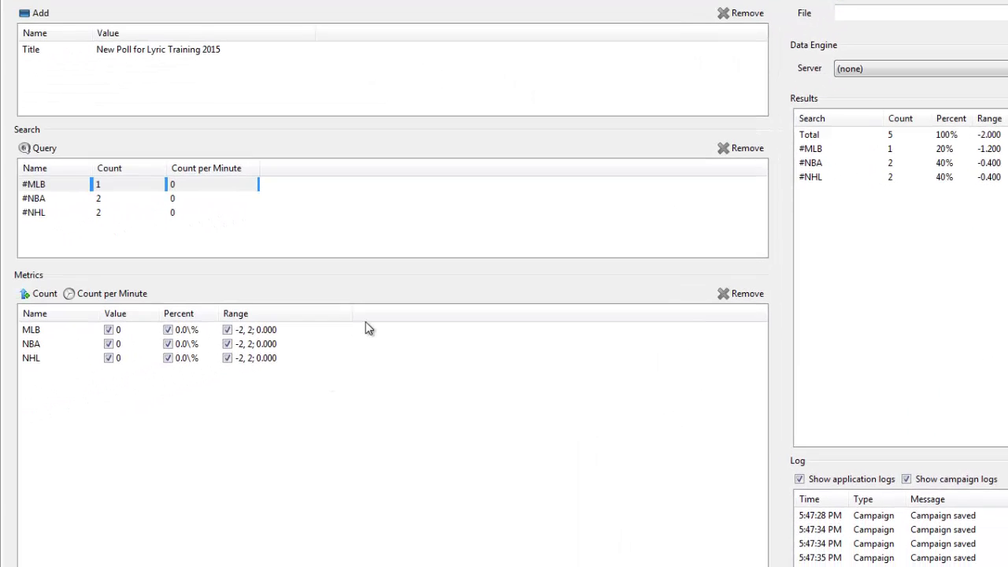
# Step: Set the MLB metric's range minimum to 0 and maximum to 1.6 in the poll campaign
pyautogui.click(247, 330)
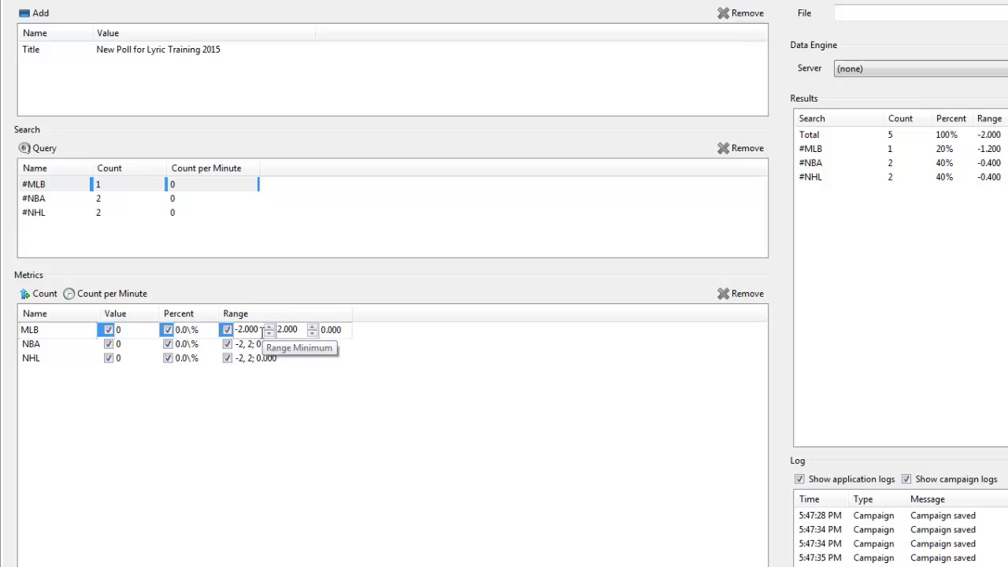
pyautogui.doubleClick(262, 330)
pyautogui.write('0')
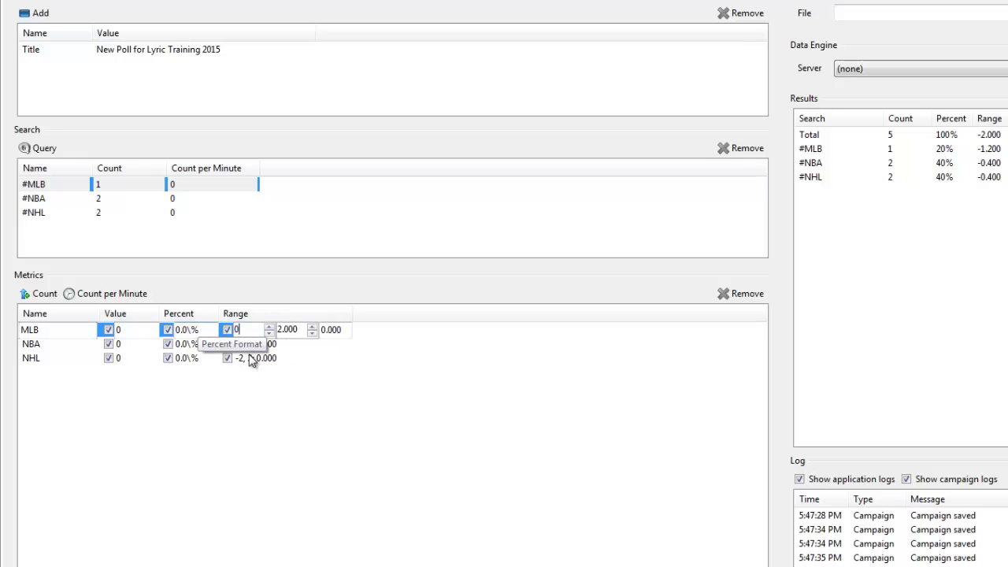
pyautogui.click(298, 330)
pyautogui.doubleClick(298, 330)
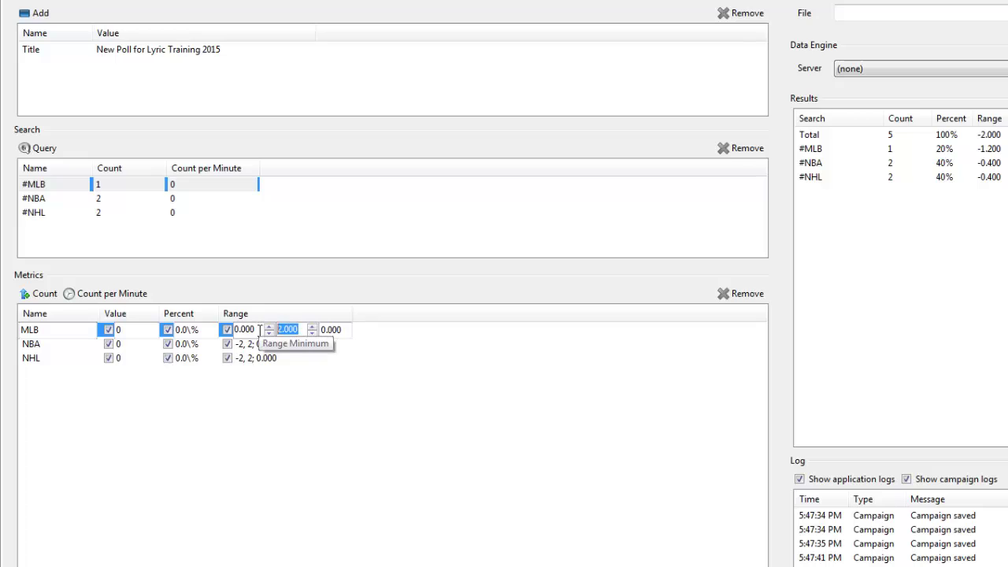
pyautogui.write('1.6')
# Step: Set the NBA metric's range maximum to 1.6
pyautogui.click(292, 343)
pyautogui.doubleClick(292, 343)
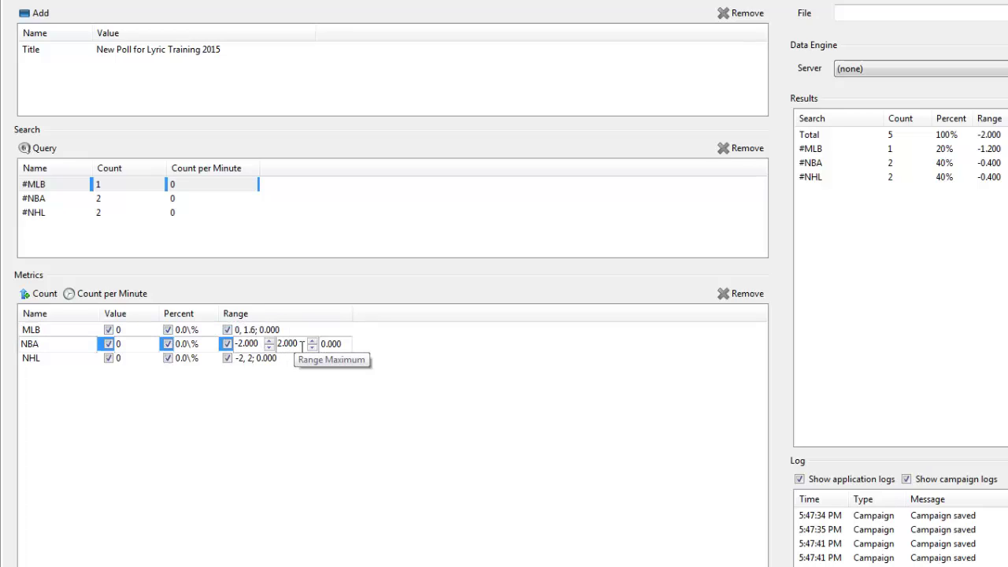
pyautogui.write('1.6')
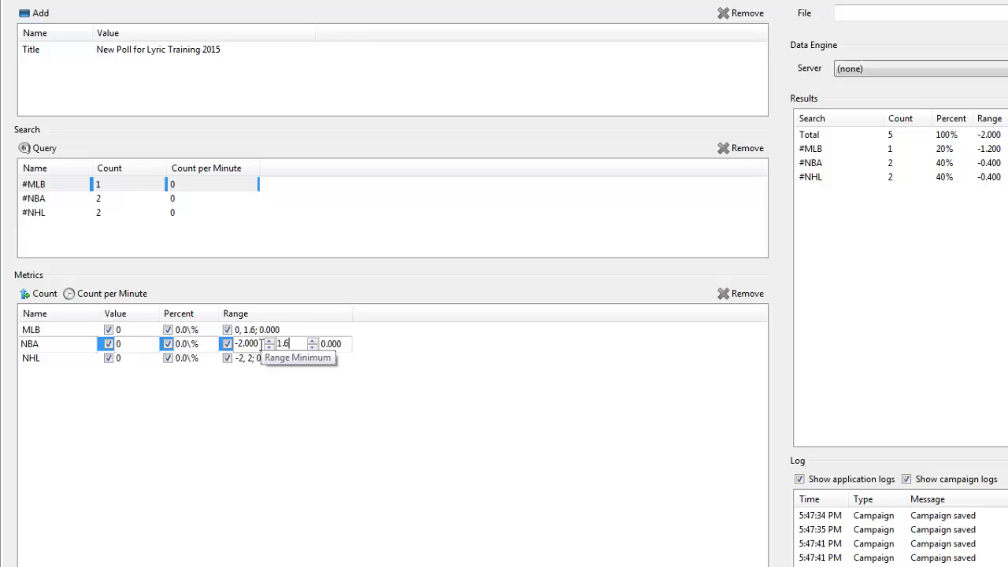
pyautogui.press('Return')
# Step: Set the NHL metric's range maximum to 1.6 and its minimum to 0
pyautogui.click(262, 359)
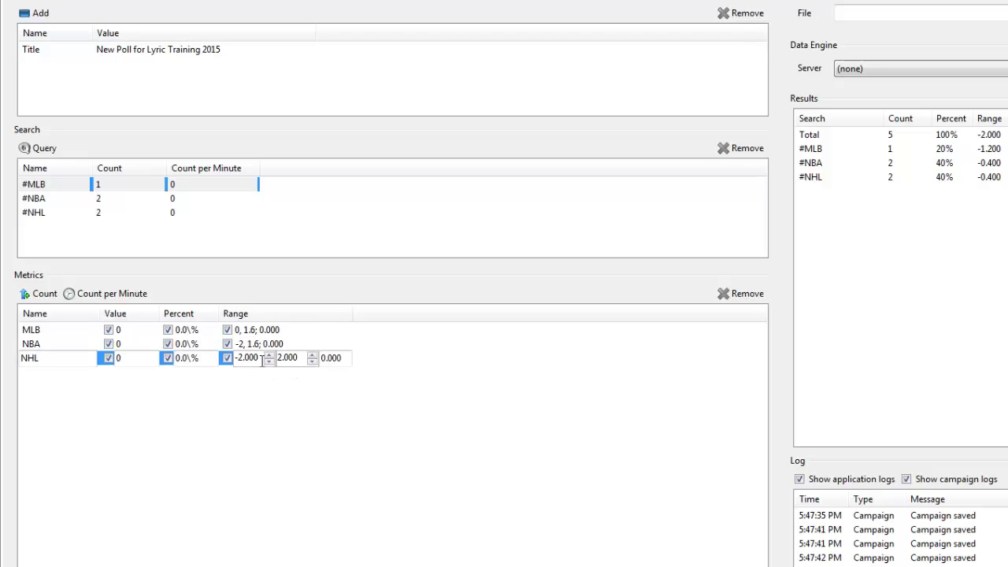
pyautogui.doubleClick(302, 358)
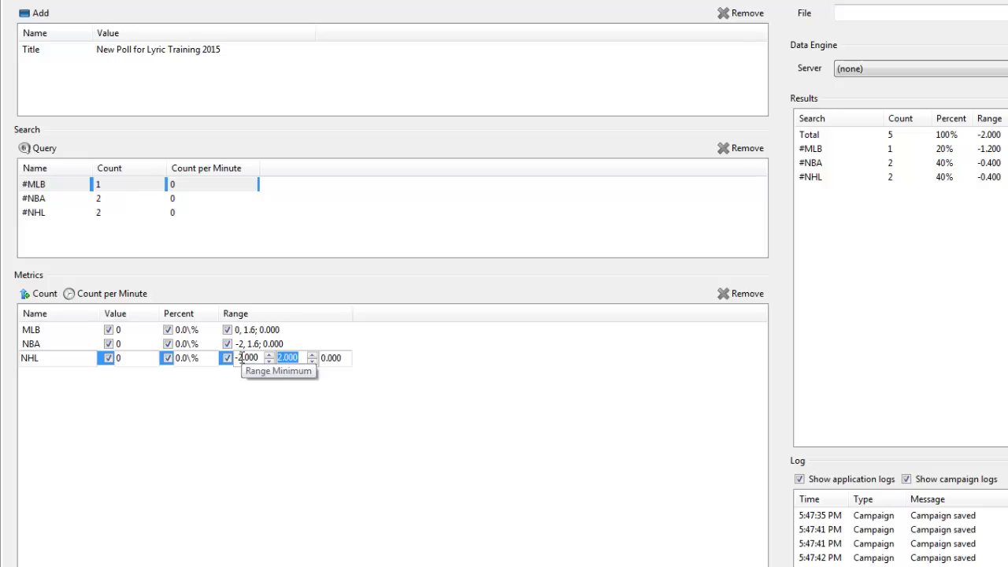
pyautogui.write('1.6')
pyautogui.click(242, 358)
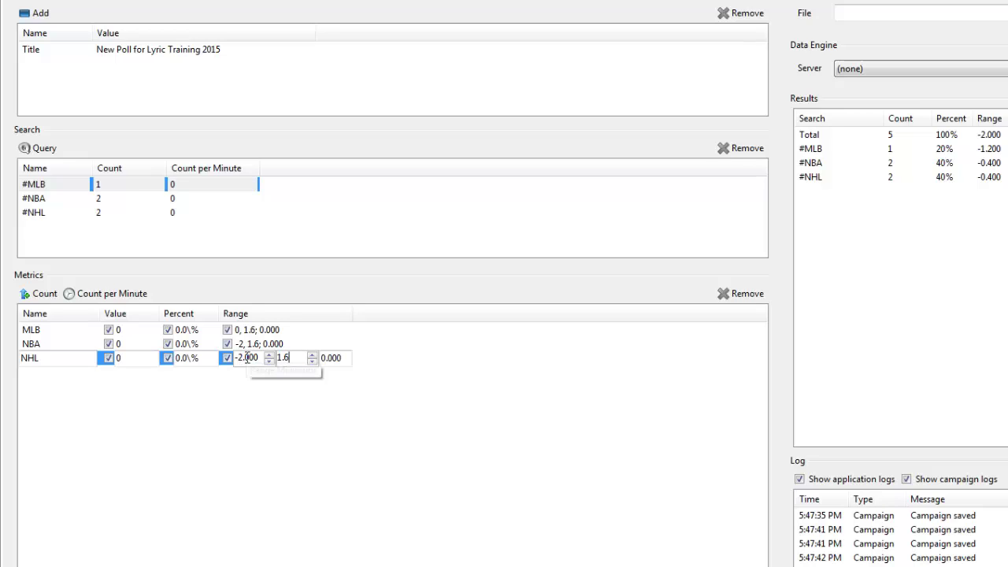
pyautogui.moveTo(258, 357); pyautogui.dragTo(210, 358)
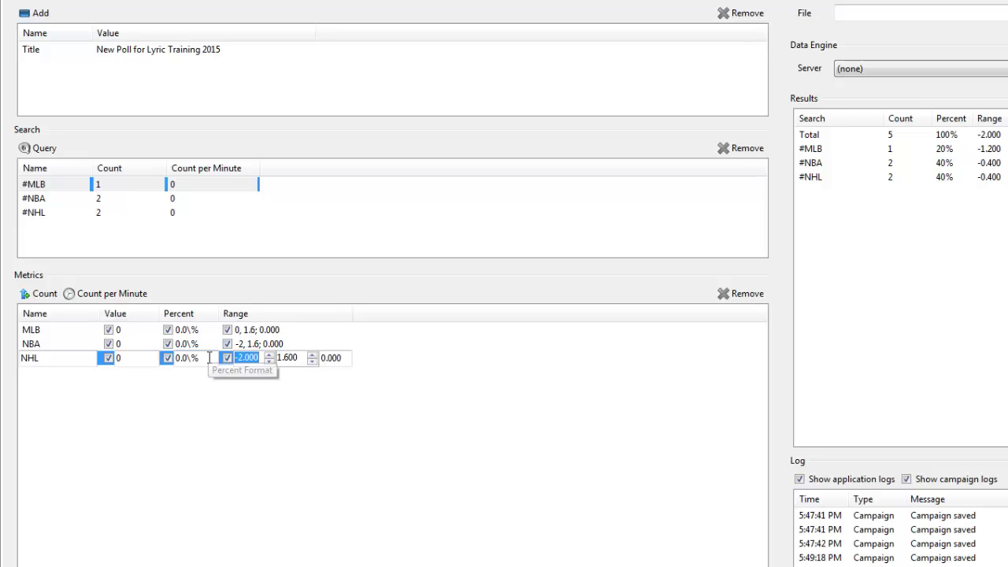
pyautogui.write('0')
# Step: Set the NBA metric's range minimum to 0
pyautogui.click(247, 346)
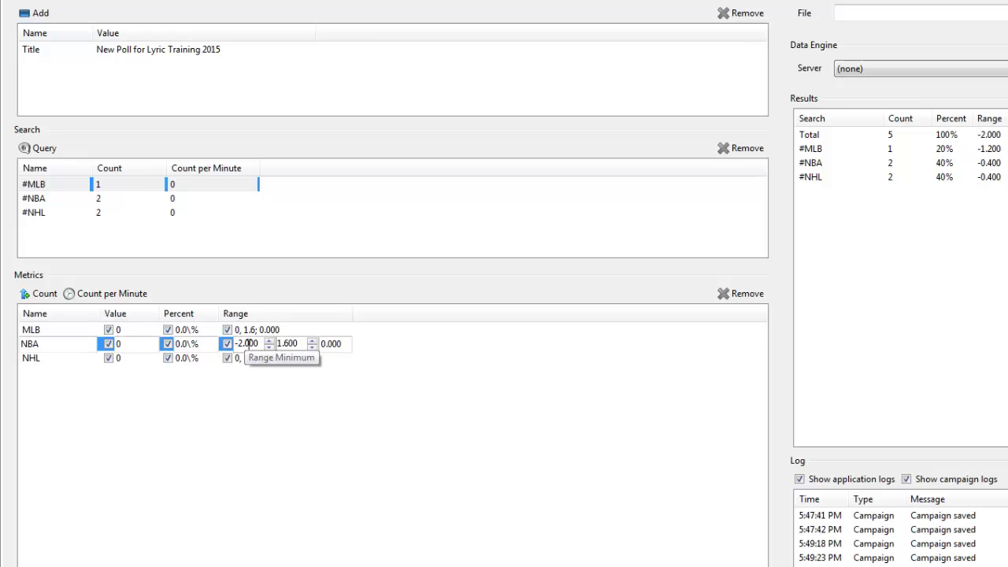
pyautogui.moveTo(260, 344); pyautogui.dragTo(189, 350)
pyautogui.write('0')
pyautogui.click(250, 403)
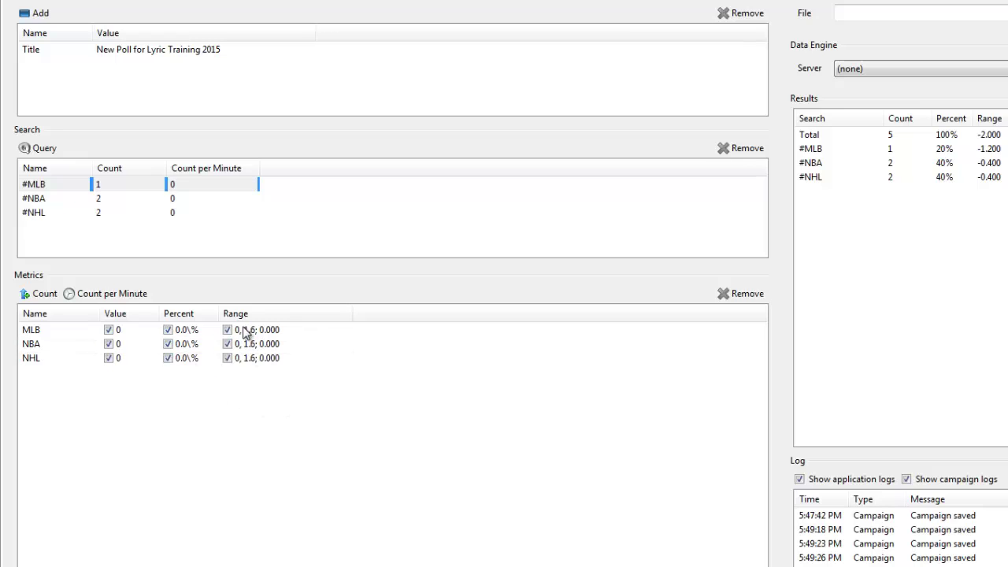
# Step: Lower the #MLB query's count to 0
pyautogui.click(288, 315)
pyautogui.click(161, 186)
pyautogui.click(157, 188)
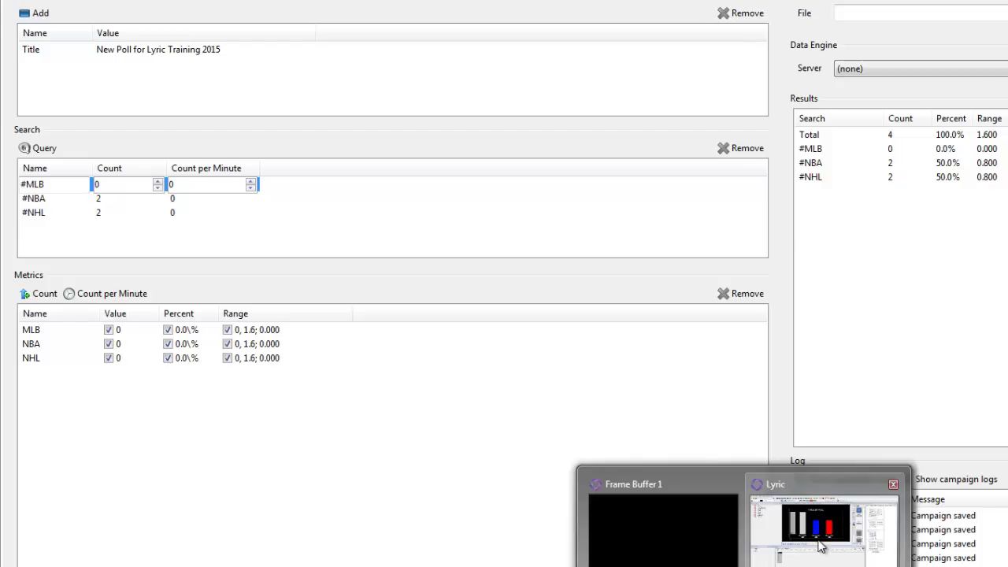
# Step: Switch to Lyric, look through the graphic's timelines and return the Animate Bars timeline to its start
pyautogui.click(821, 541)
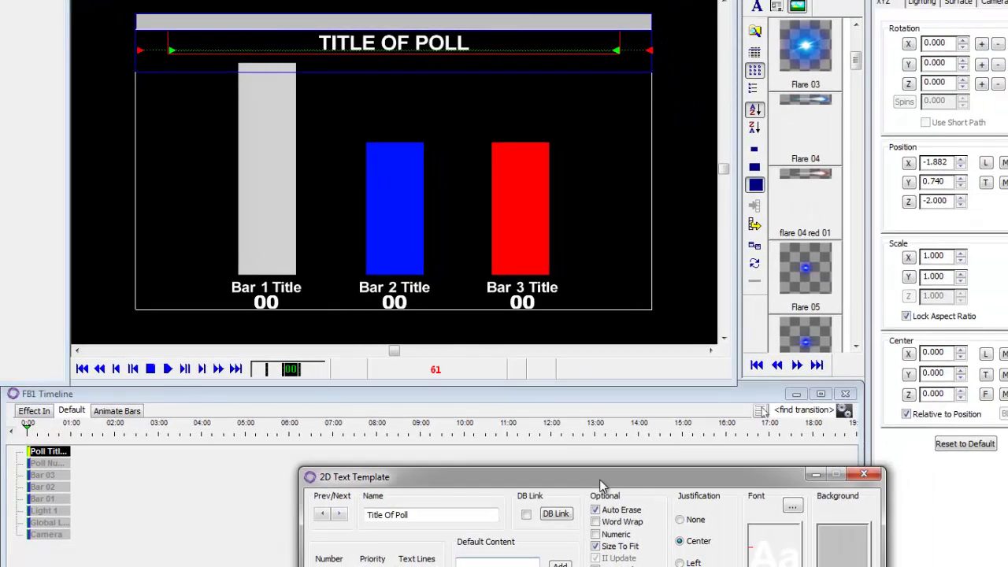
pyautogui.click(36, 411)
pyautogui.click(71, 411)
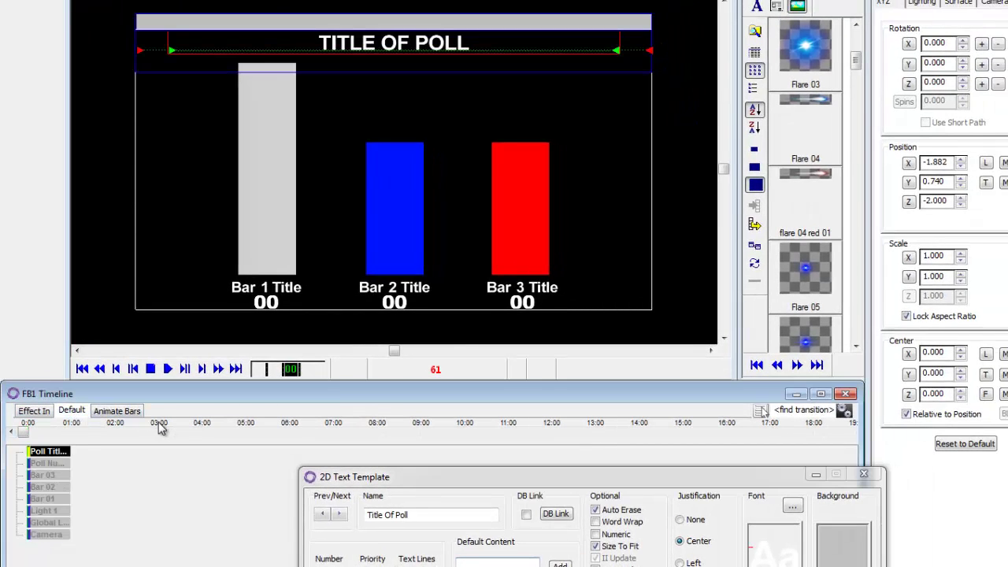
pyautogui.click(125, 411)
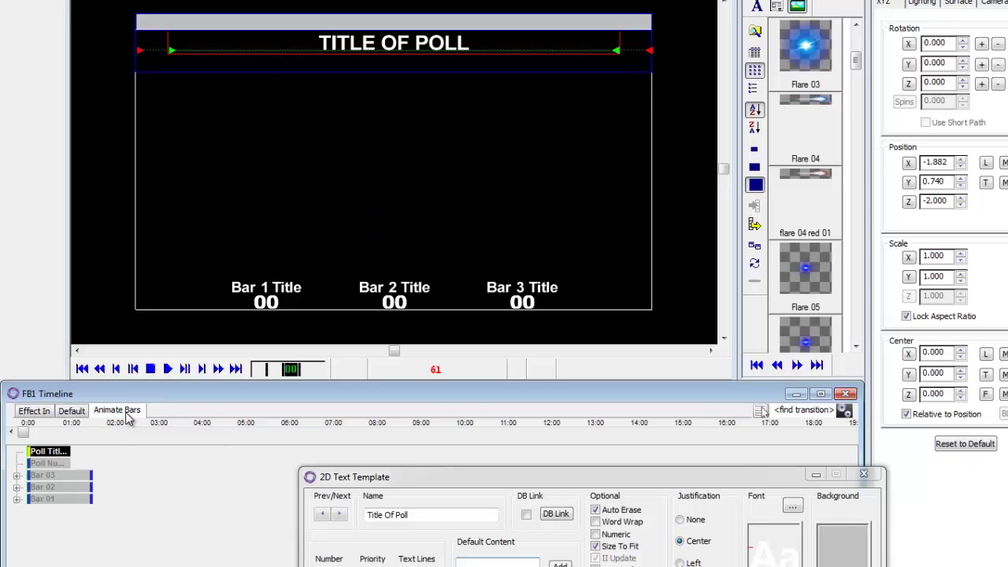
pyautogui.moveTo(28, 427)
pyautogui.mouseDown()
pyautogui.moveTo(79, 431)
pyautogui.moveTo(14, 430)
pyautogui.mouseUp()
# Step: Open the keyframe attributes of Bar 03's final YScale keyframe on the Animate Bars timeline
pyautogui.click(49, 475)
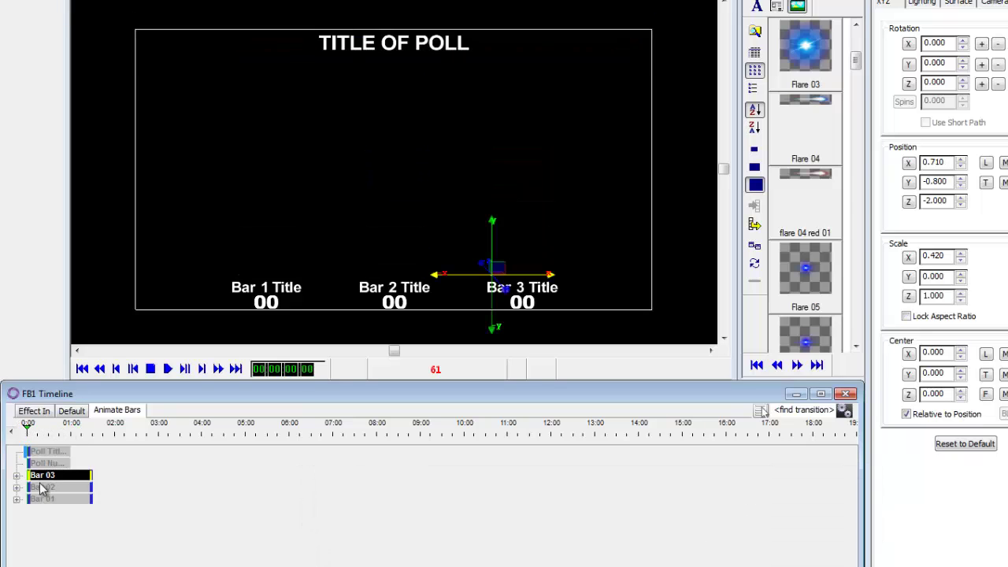
pyautogui.moveTo(28, 431)
pyautogui.mouseDown()
pyautogui.moveTo(93, 433)
pyautogui.moveTo(16, 434)
pyautogui.mouseUp()
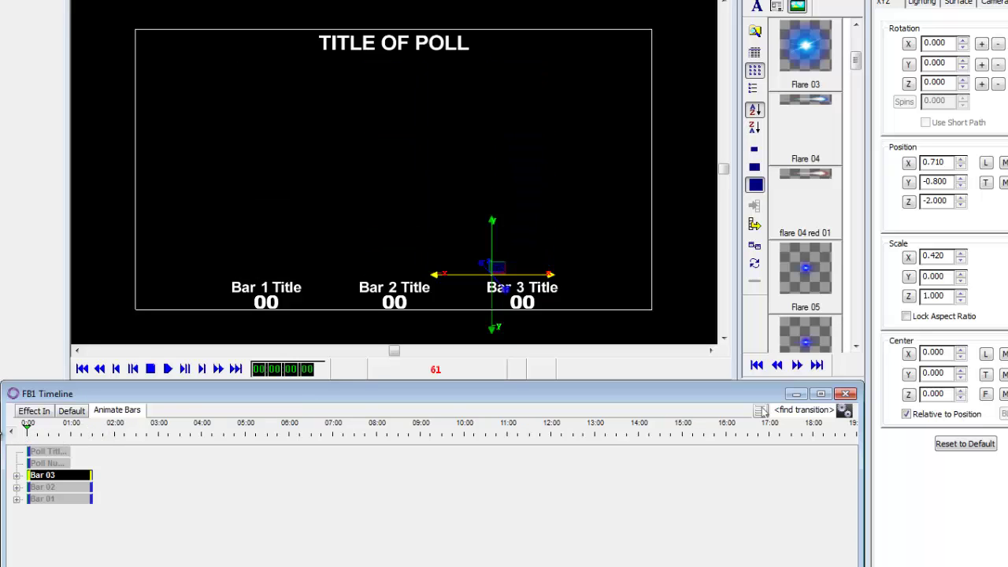
pyautogui.click(17, 475)
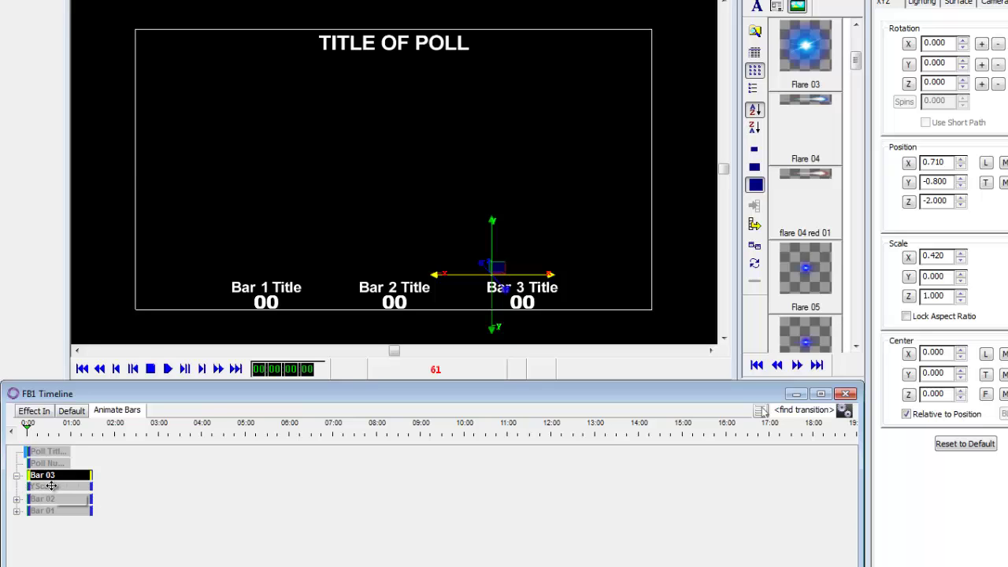
pyautogui.click(39, 487)
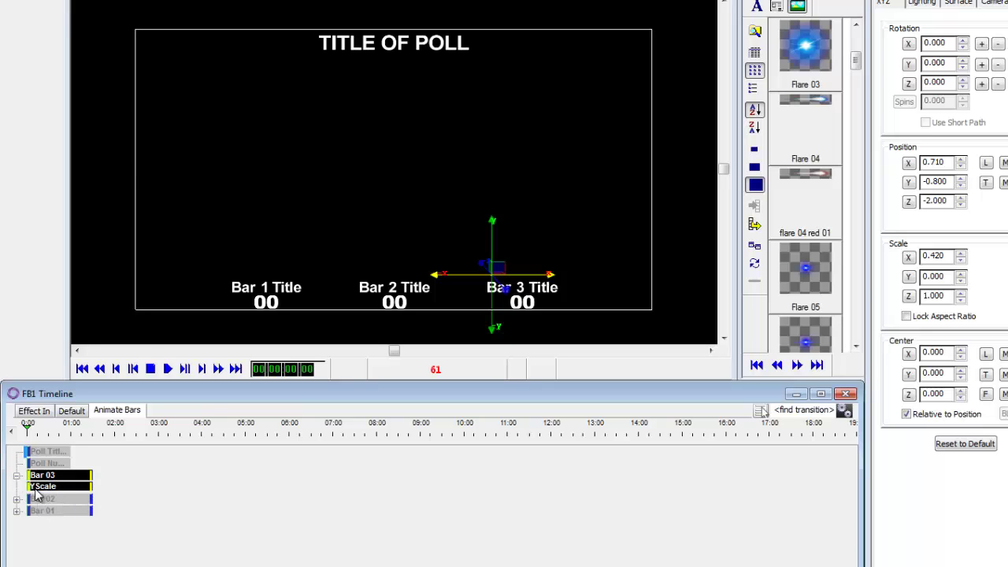
pyautogui.moveTo(37, 489); pyautogui.dragTo(66, 488)
pyautogui.rightClick(93, 494)
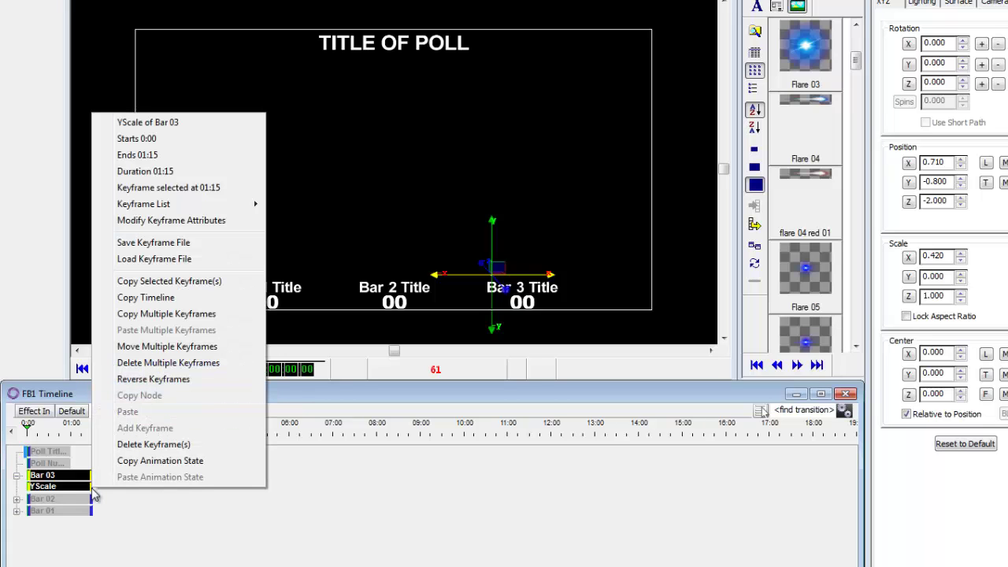
pyautogui.click(151, 221)
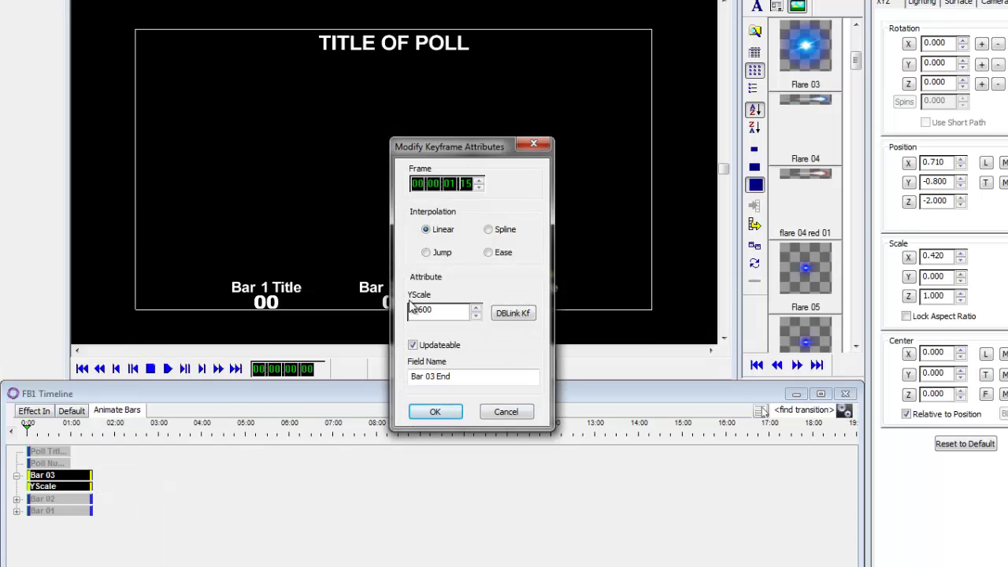
# Step: Switch the keyframe's Updateable option off and on again, check its field name and close the attributes without saving
pyautogui.click(413, 345)
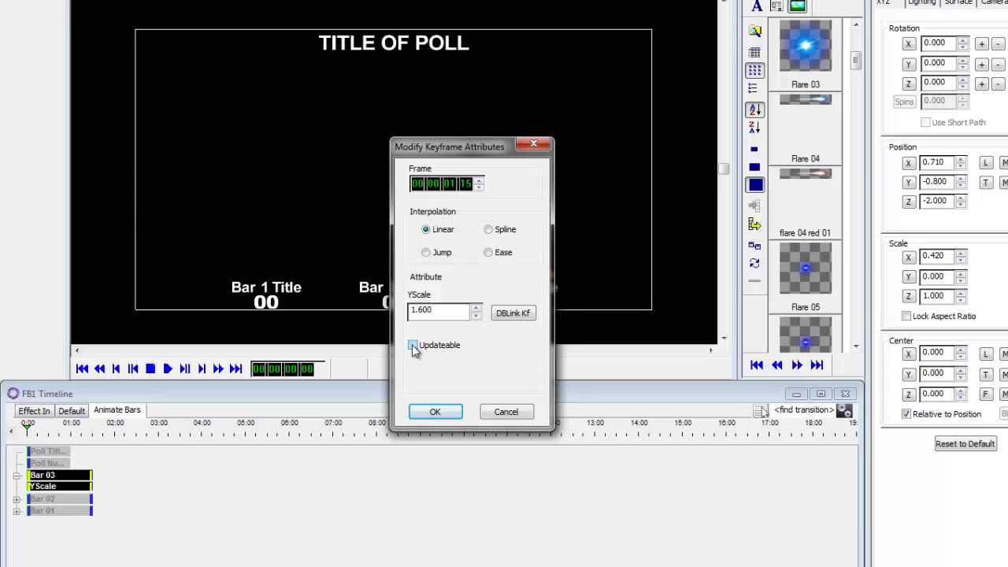
pyautogui.click(412, 346)
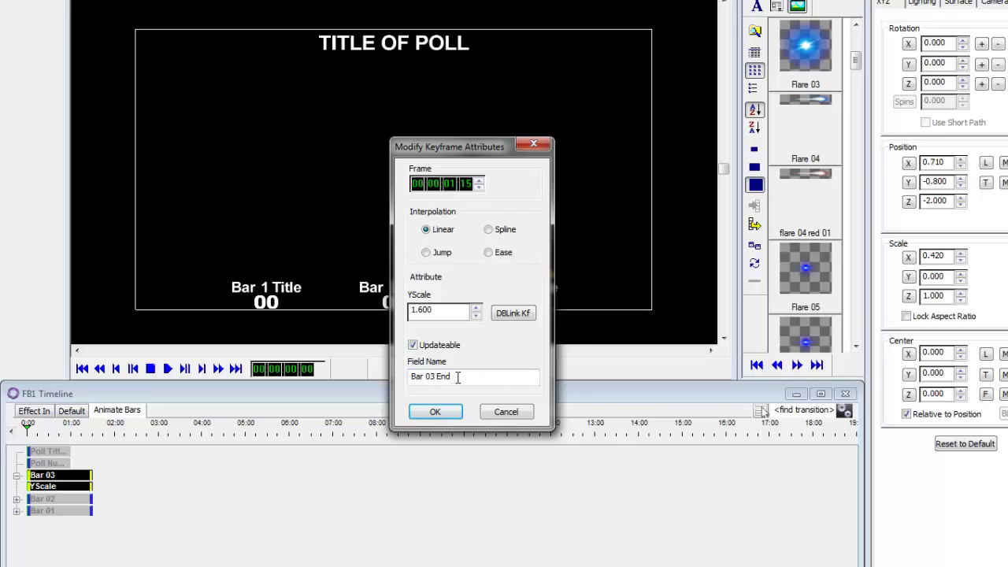
pyautogui.moveTo(462, 377); pyautogui.dragTo(412, 376)
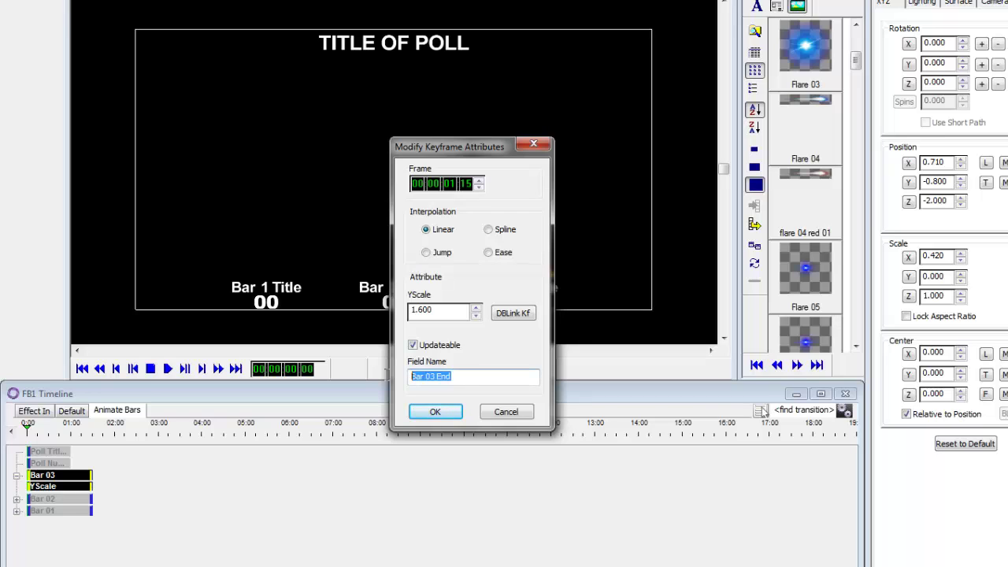
pyautogui.click(463, 378)
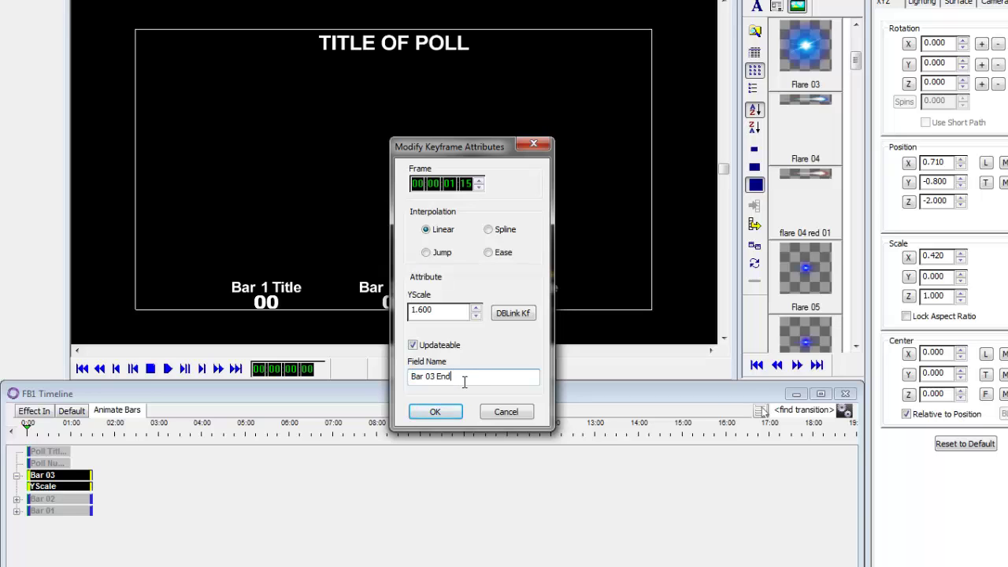
pyautogui.click(508, 413)
# Step: Check the YScale value and field name of Bar 02's final keyframe, leaving its attributes unchanged
pyautogui.click(16, 499)
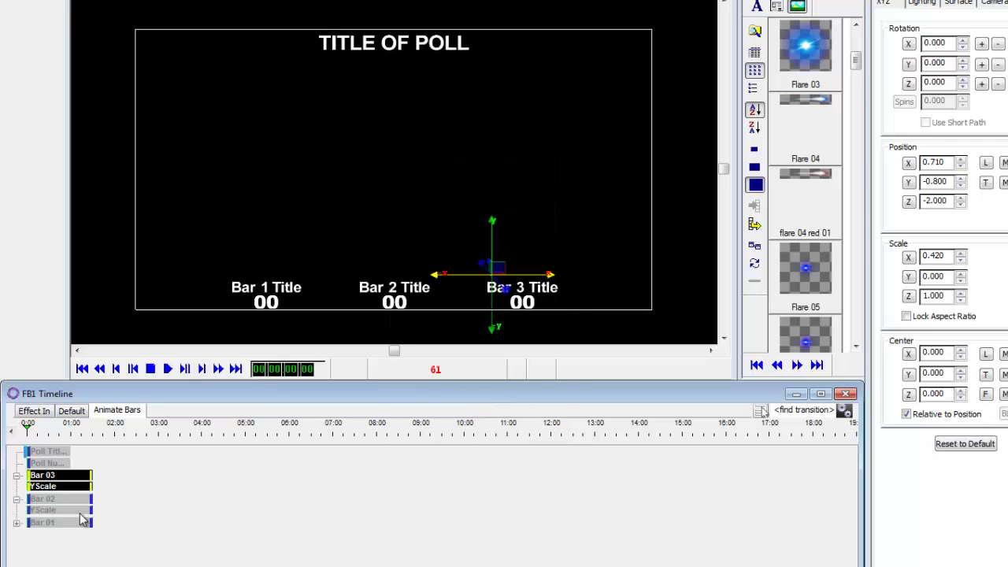
pyautogui.click(74, 498)
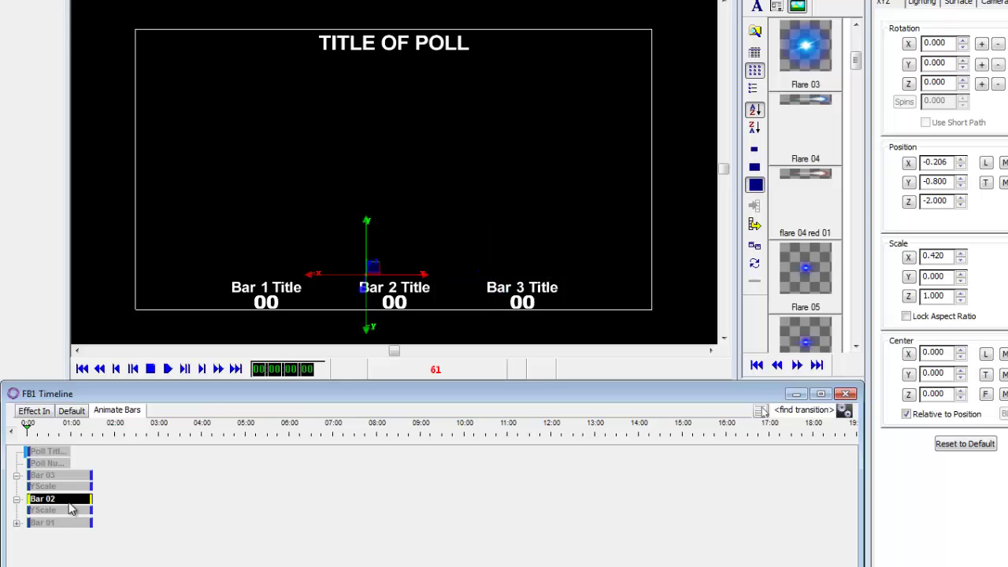
pyautogui.click(66, 508)
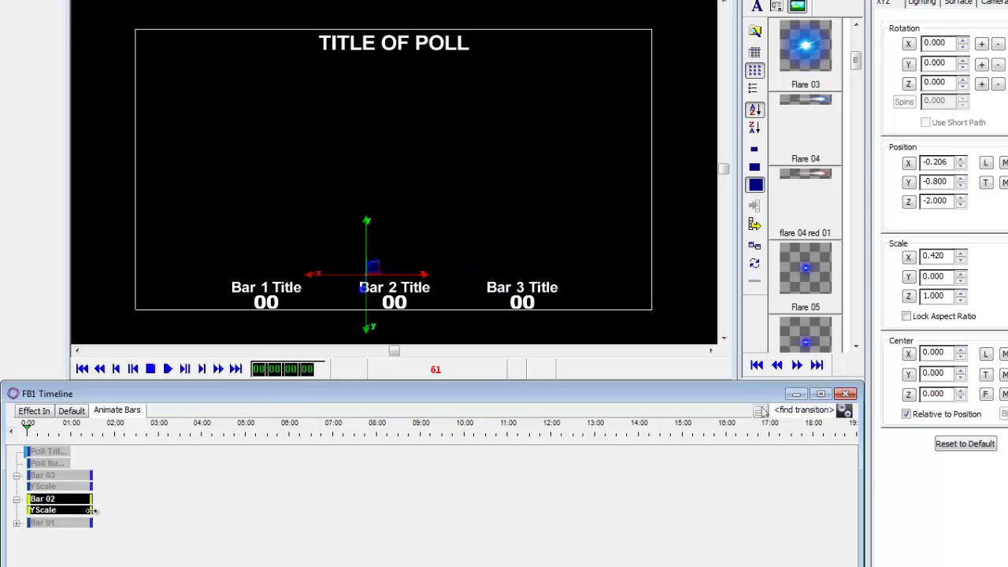
pyautogui.rightClick(92, 511)
pyautogui.click(160, 260)
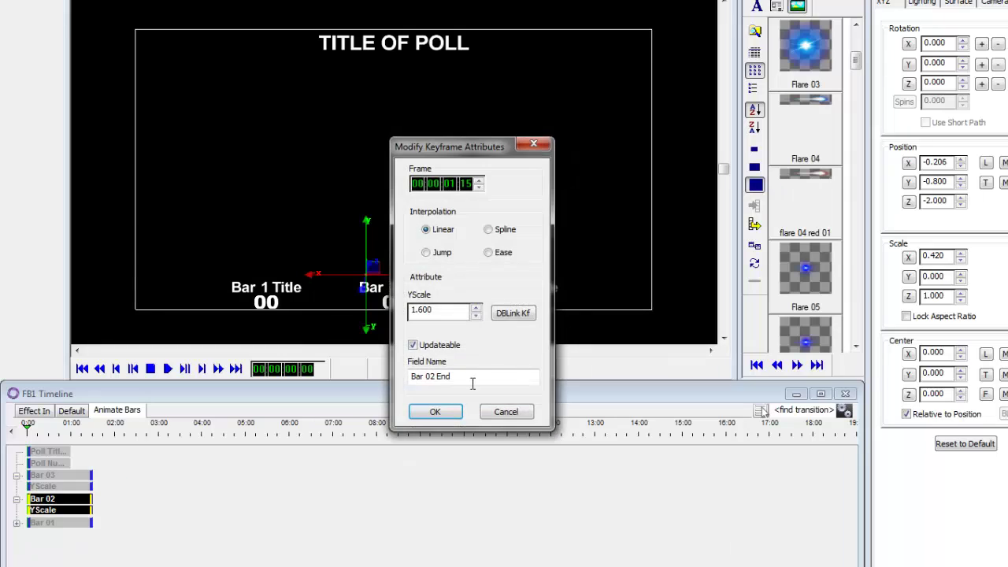
pyautogui.click(507, 412)
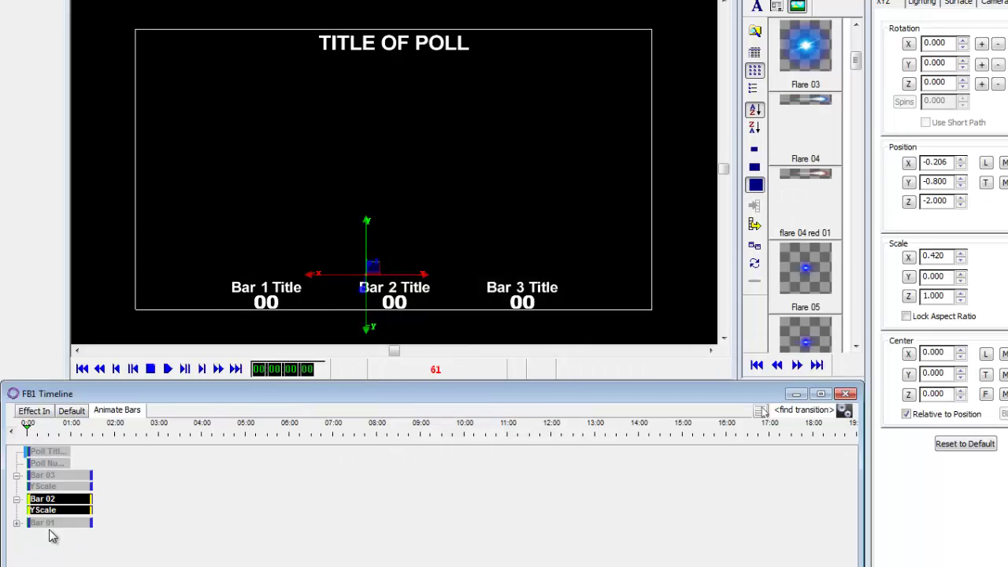
# Step: Check the YScale value and field name of Bar 01's final keyframe, leaving its attributes unchanged
pyautogui.click(49, 523)
pyautogui.click(16, 523)
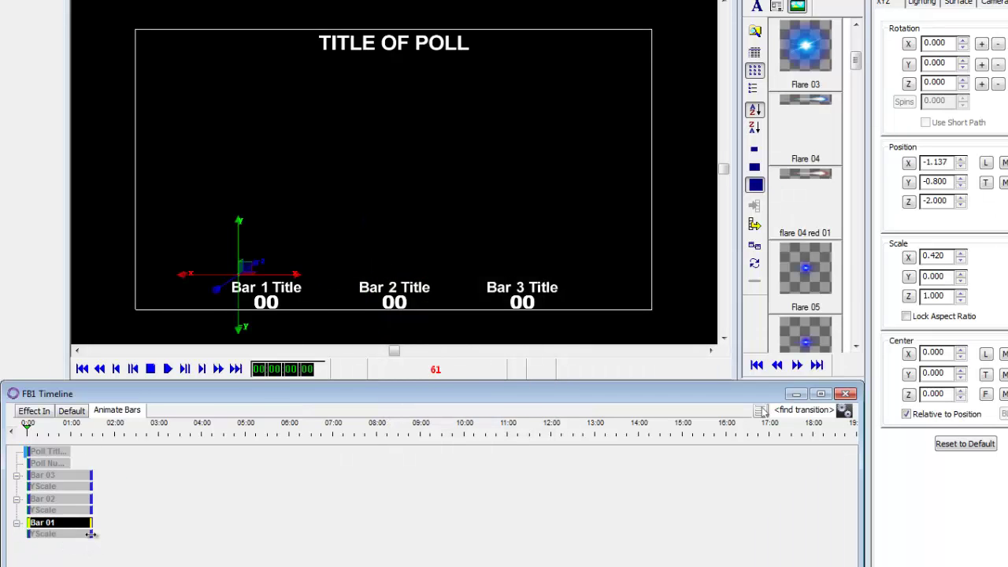
pyautogui.rightClick(90, 533)
pyautogui.click(161, 268)
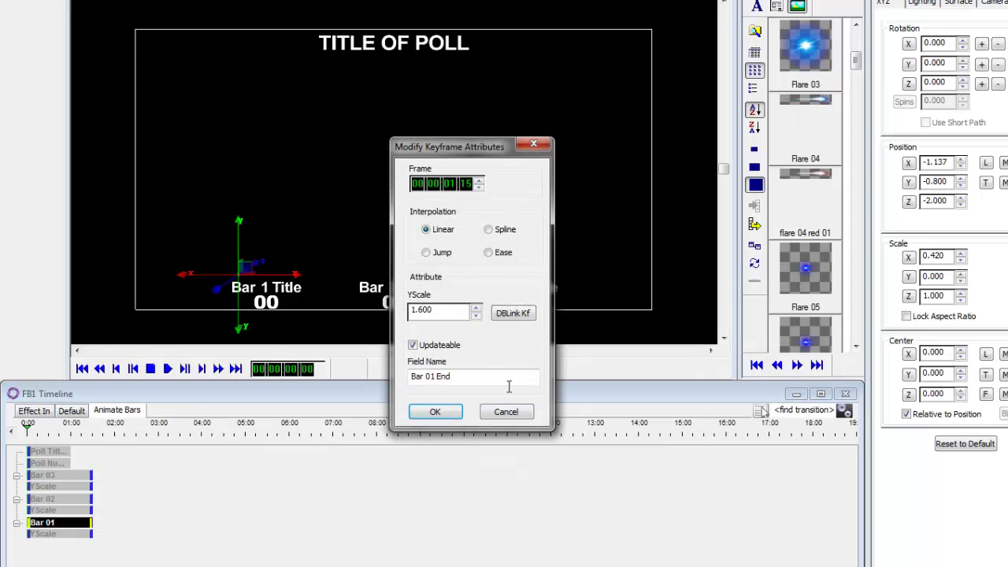
pyautogui.click(506, 411)
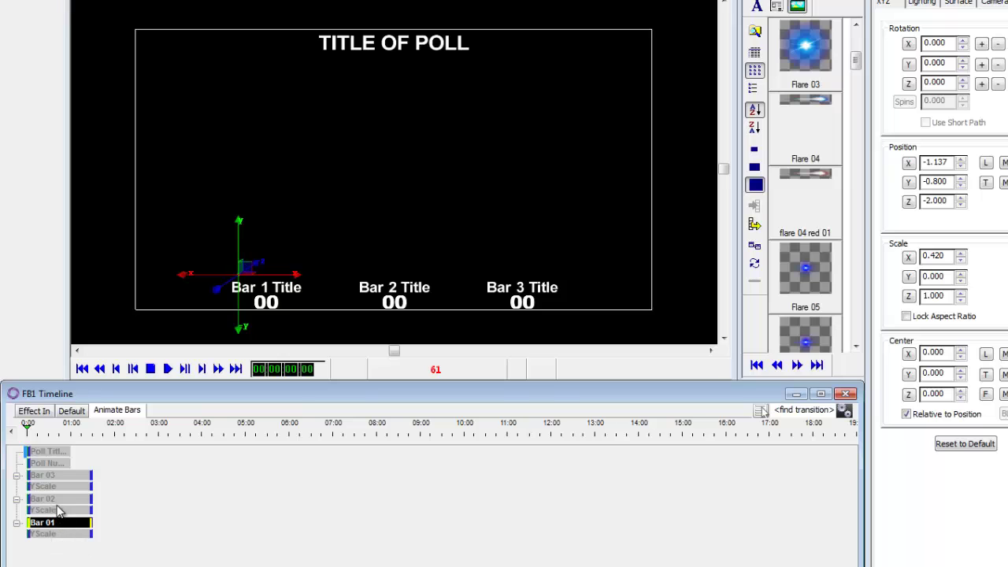
# Step: Review the attributes of Bar 03's final YScale keyframe once more and close them without changes
pyautogui.click(52, 474)
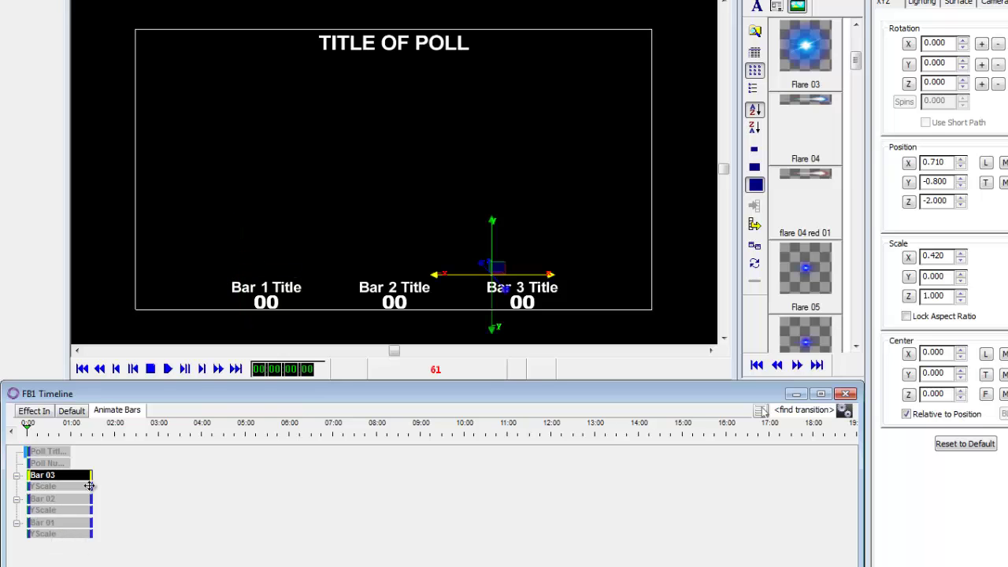
pyautogui.rightClick(89, 486)
pyautogui.click(157, 222)
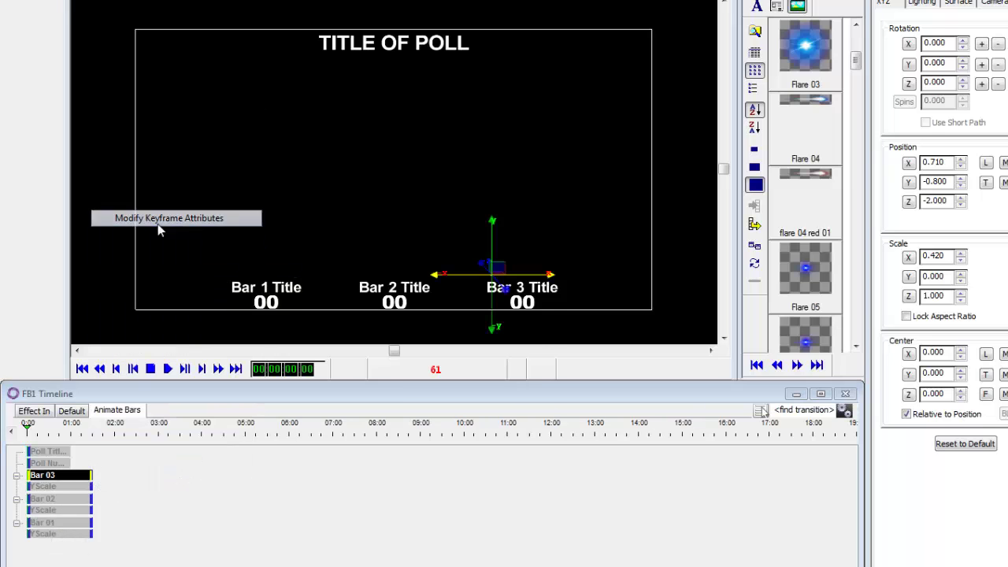
pyautogui.click(506, 412)
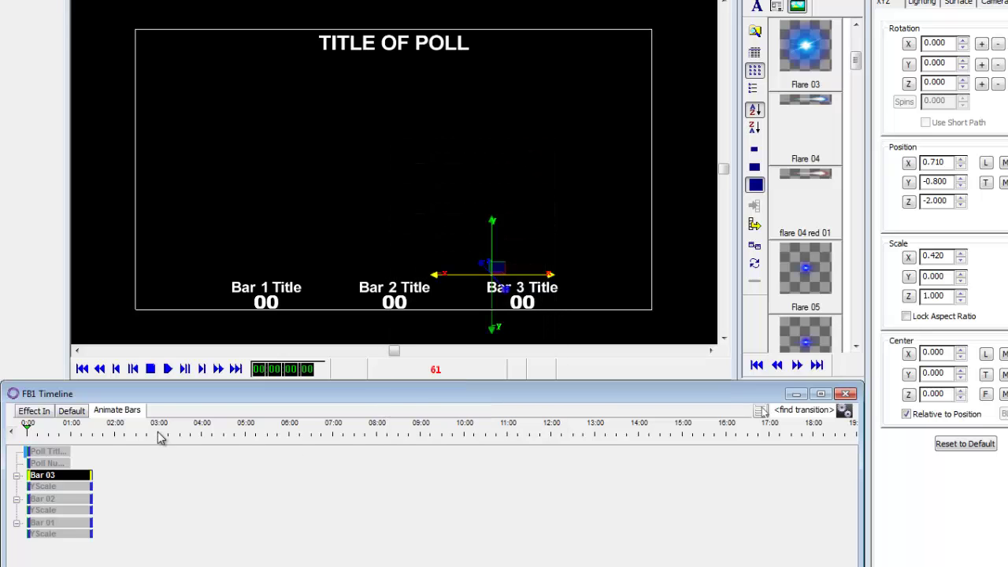
# Step: Return the Animate Bars timeline to its start and save the graphic as message 60
pyautogui.moveTo(32, 431)
pyautogui.mouseDown()
pyautogui.moveTo(86, 435)
pyautogui.moveTo(28, 433)
pyautogui.mouseUp()
pyautogui.click(167, 19)
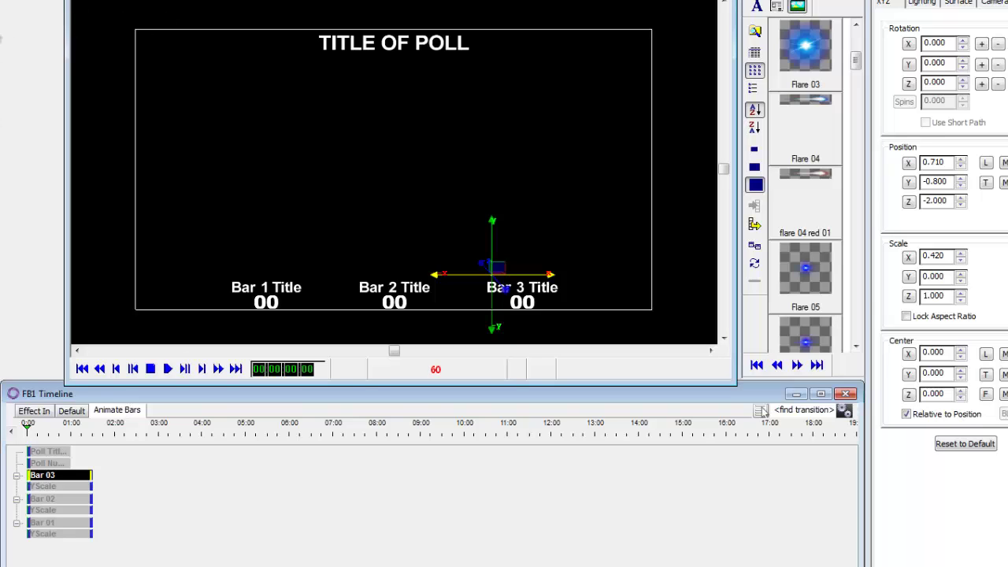
pyautogui.hotkey('ctrl', 's')
pyautogui.press('Return')
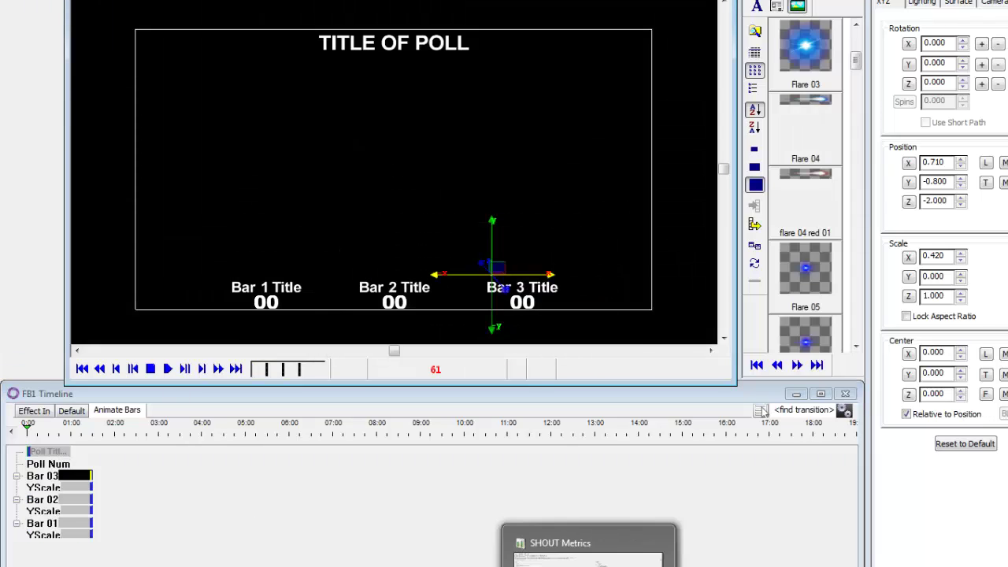
# Step: Switch to SHOUT Metrics and set the XML output file to "Lyric Training 2015 Manual Poll", with pie chart data excluded
pyautogui.click(589, 551)
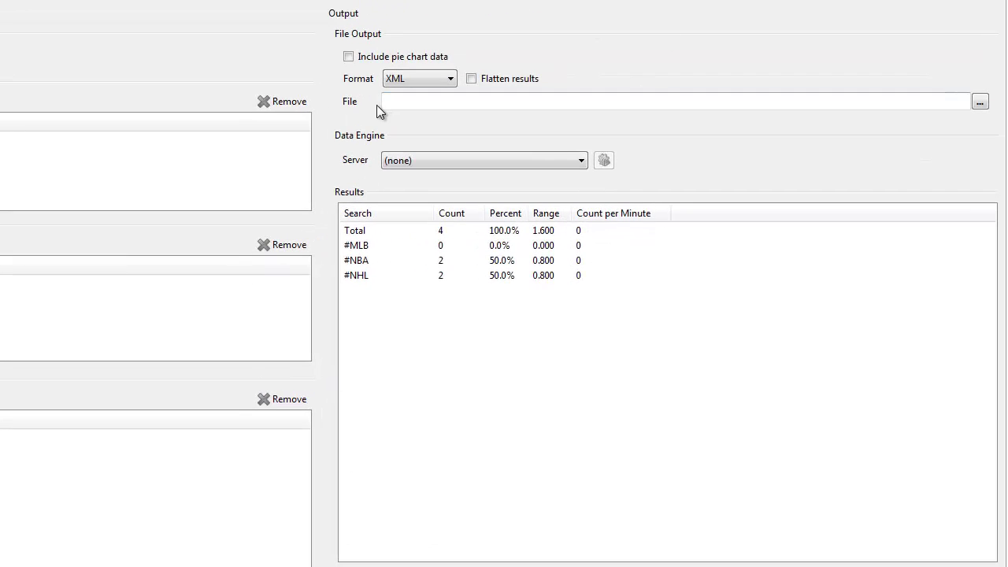
pyautogui.click(980, 101)
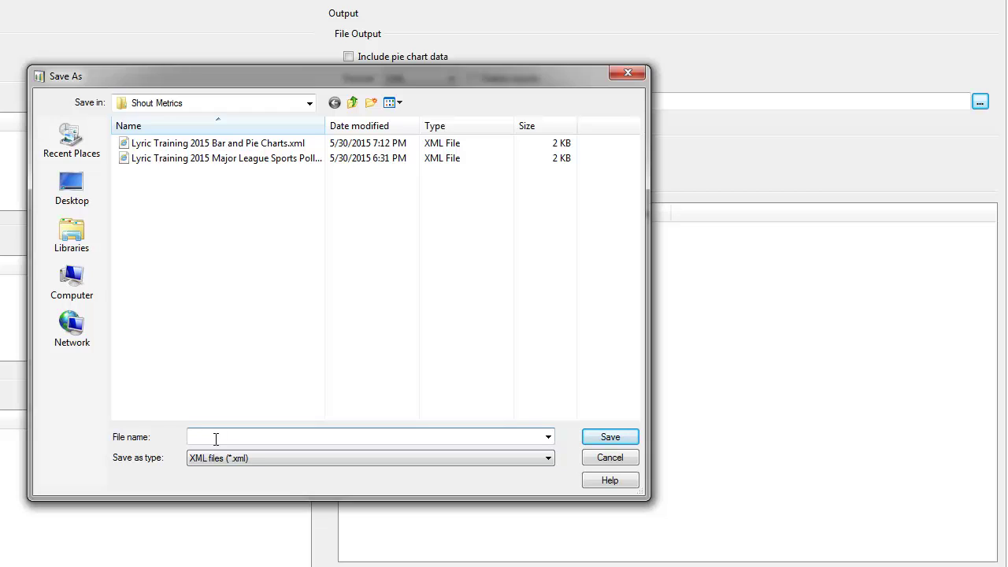
pyautogui.write('Lyric')
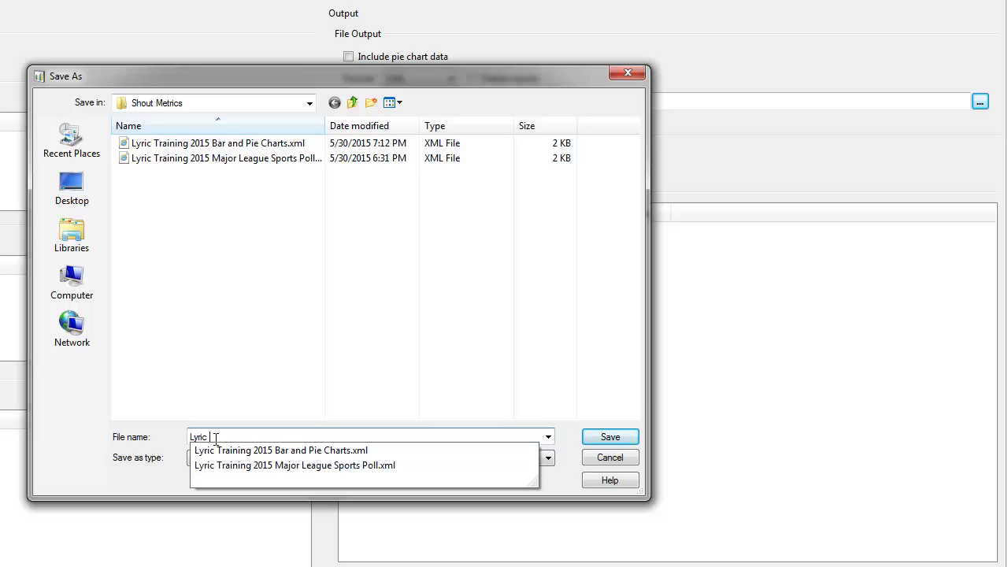
pyautogui.write(' Training 2015 Manual Poll')
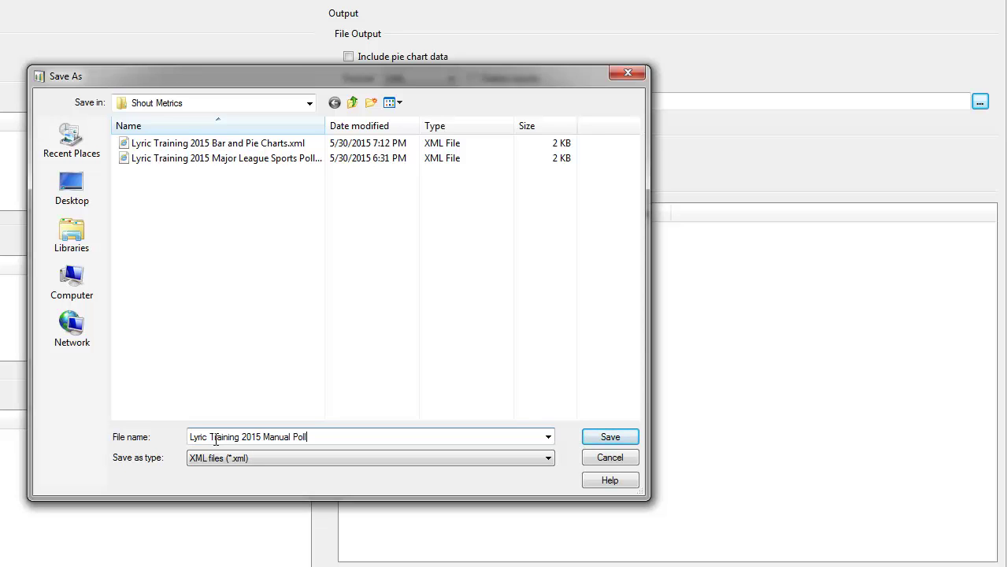
pyautogui.click(605, 441)
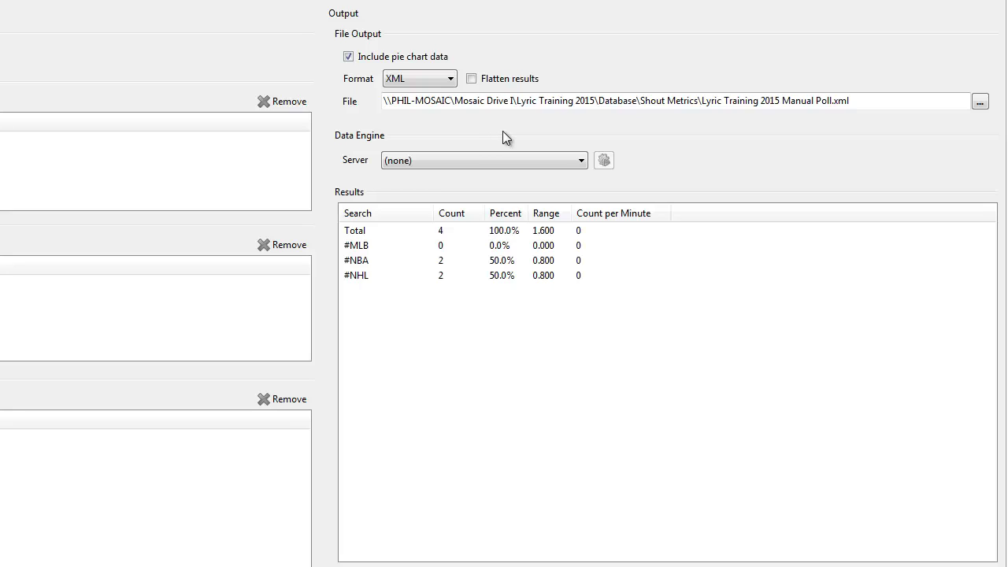
pyautogui.click(348, 57)
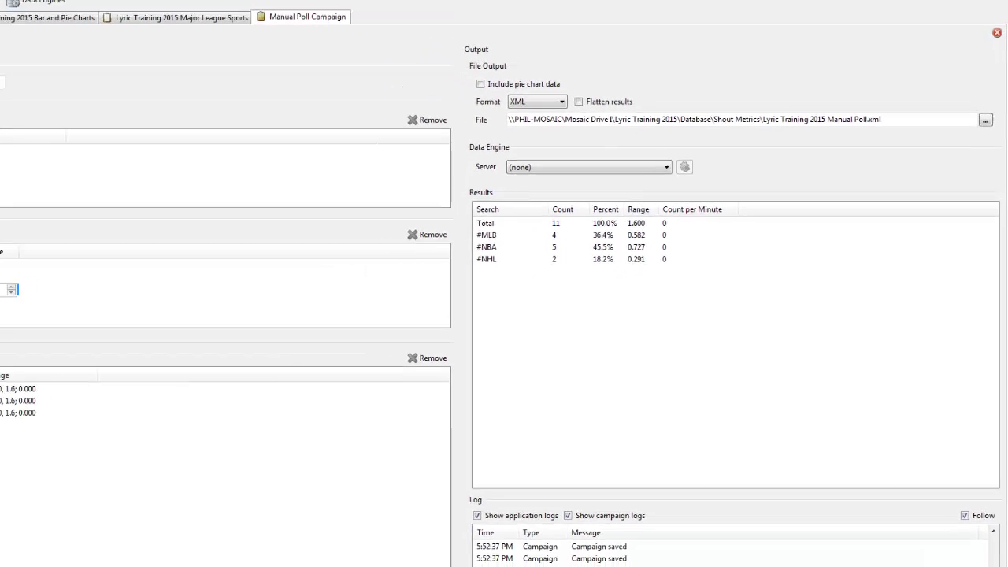
# Step: Raise the #NHL query's count to 6
pyautogui.click(112, 270)
pyautogui.click(112, 271)
pyautogui.click(112, 271)
pyautogui.click(111, 271)
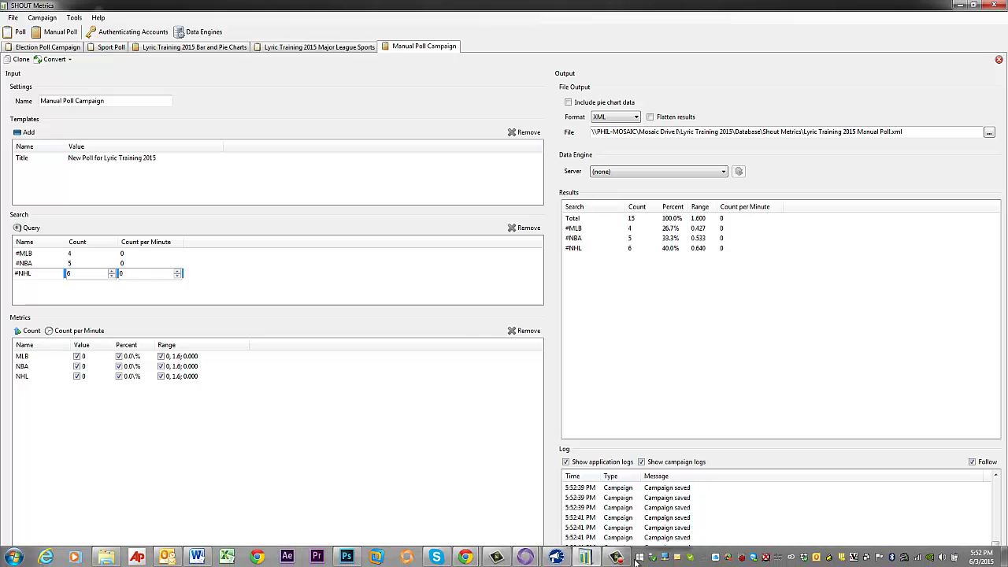
# Step: Switch to Lyric and compare the bars on the Default timeline with those on the Animate Bars timeline
pyautogui.moveTo(619, 559)
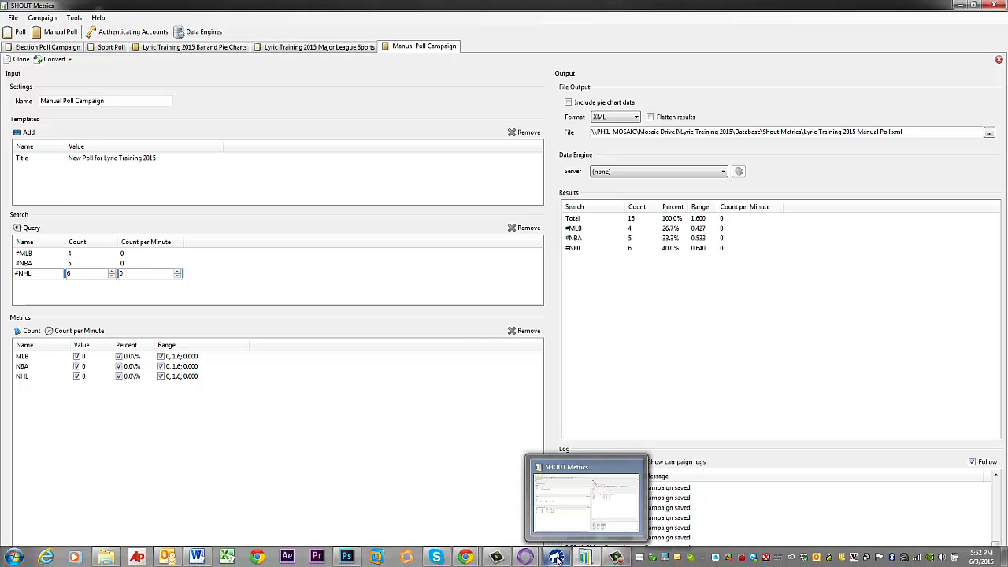
pyautogui.moveTo(525, 557)
pyautogui.click(572, 498)
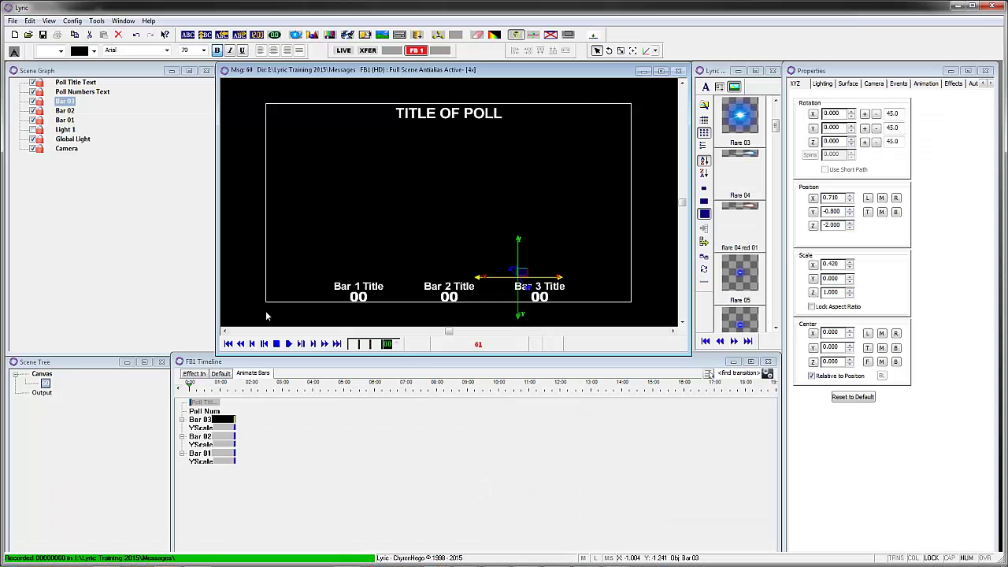
pyautogui.click(249, 375)
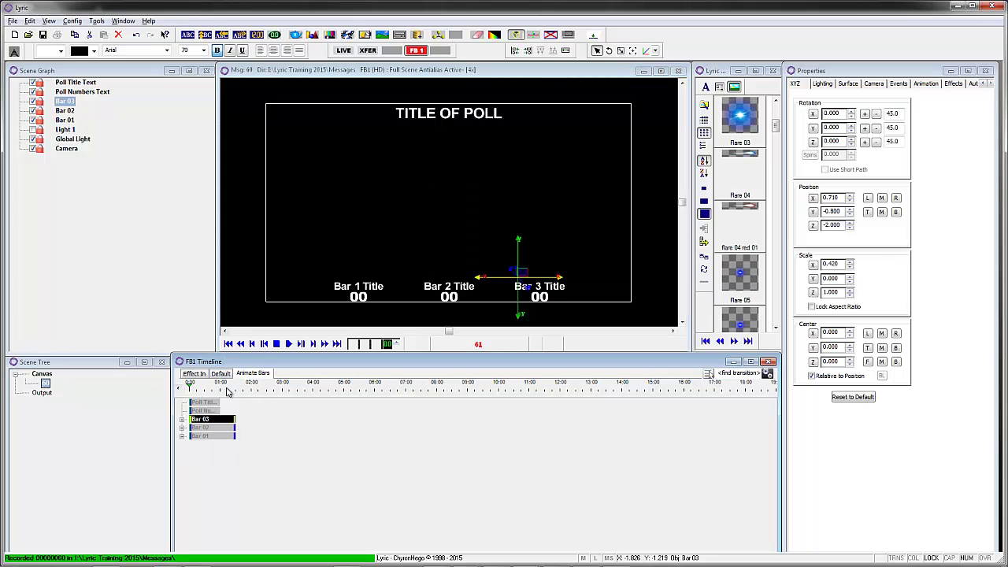
pyautogui.click(221, 373)
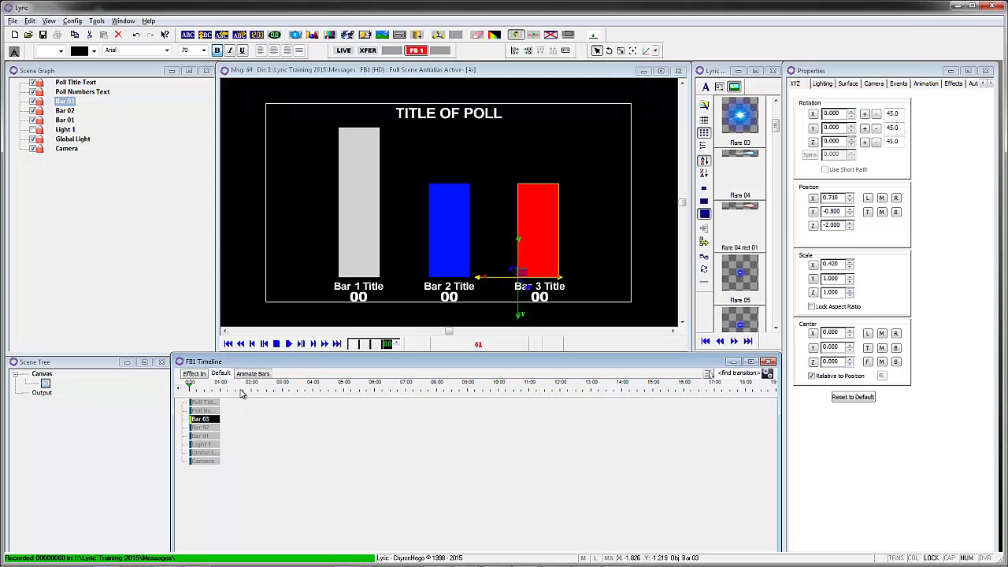
pyautogui.click(251, 374)
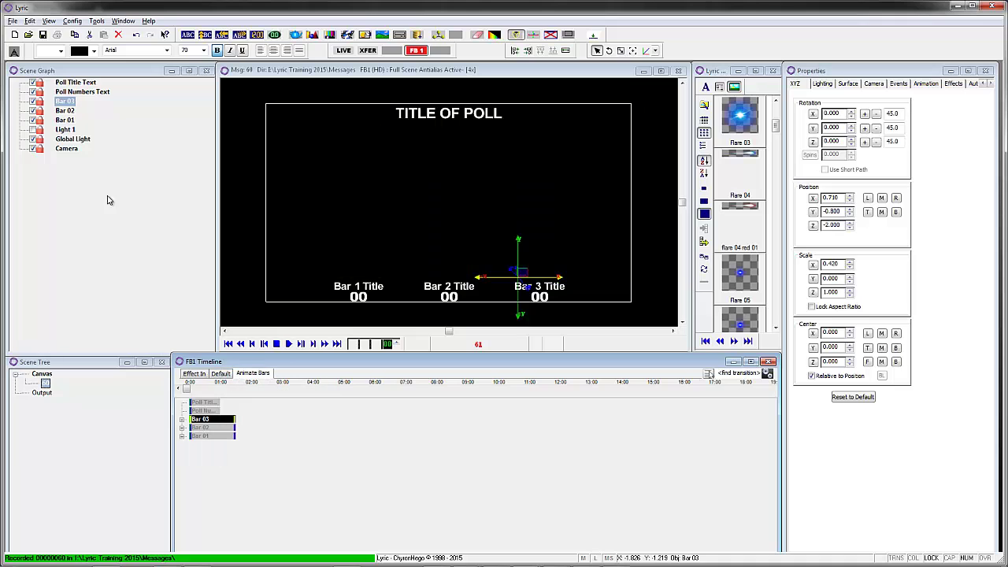
# Step: Create a data object with an XML source using "Lyric Training 2015 Manual Poll.xml" from the Lyric Training 2015\Database\Shout Metrics folder on the data drive
pyautogui.click(416, 35)
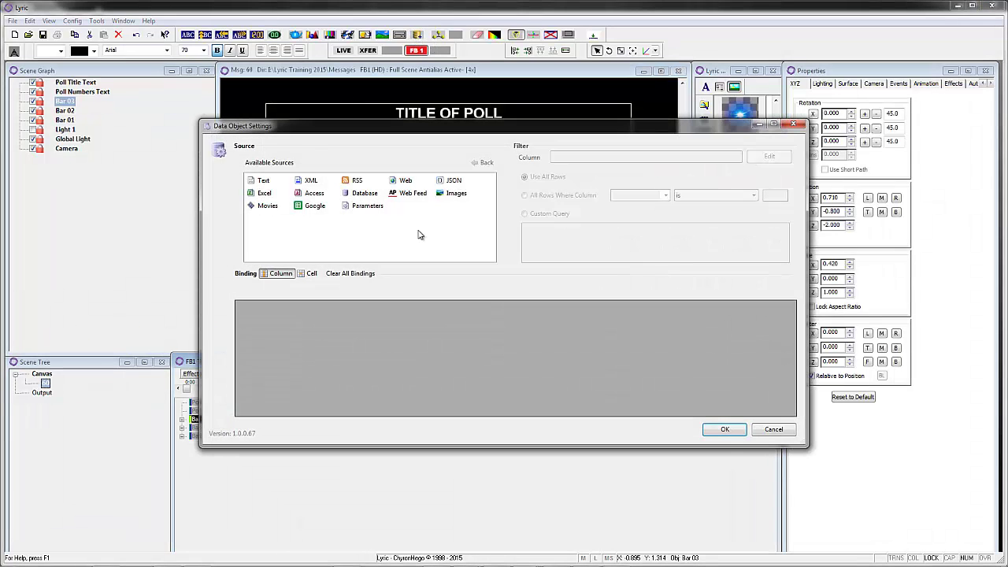
pyautogui.doubleClick(309, 183)
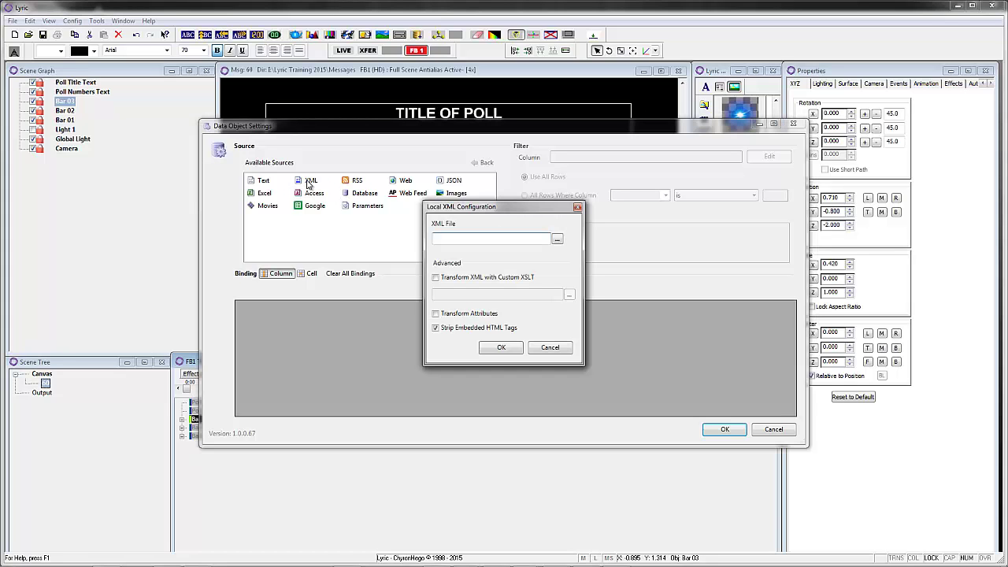
pyautogui.click(556, 238)
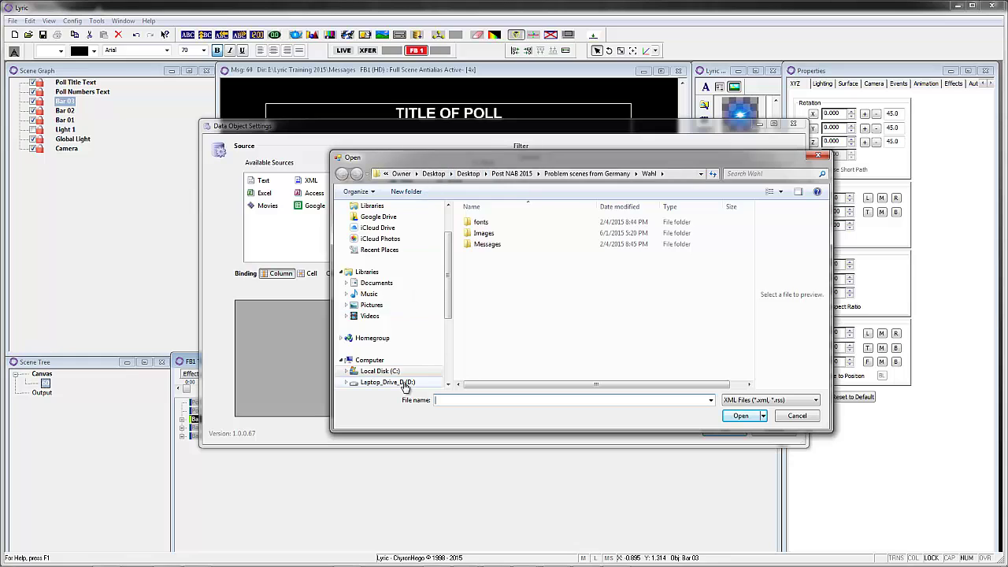
pyautogui.moveTo(451, 318); pyautogui.dragTo(448, 346)
pyautogui.click(370, 338)
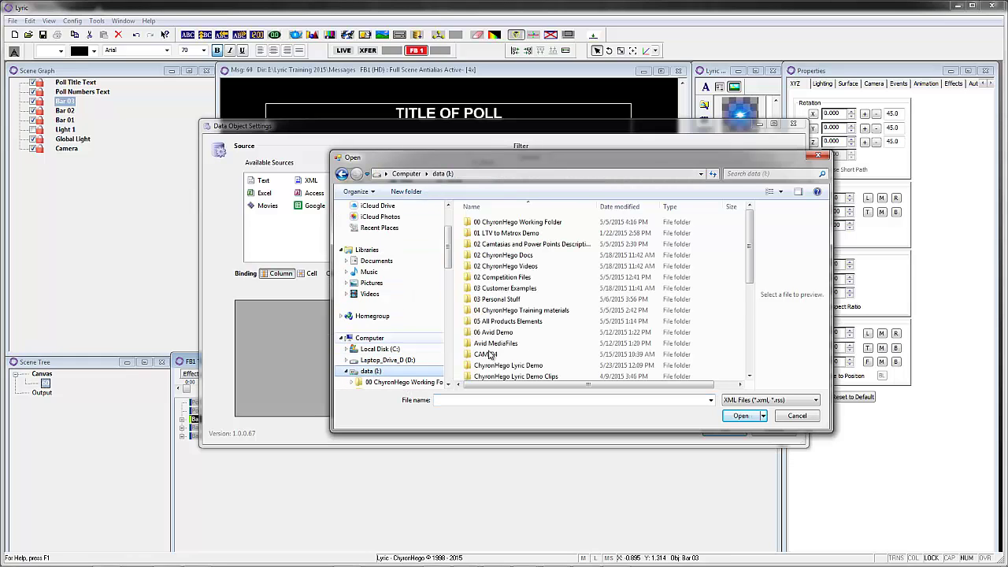
pyautogui.scroll(-5, 505, 368)
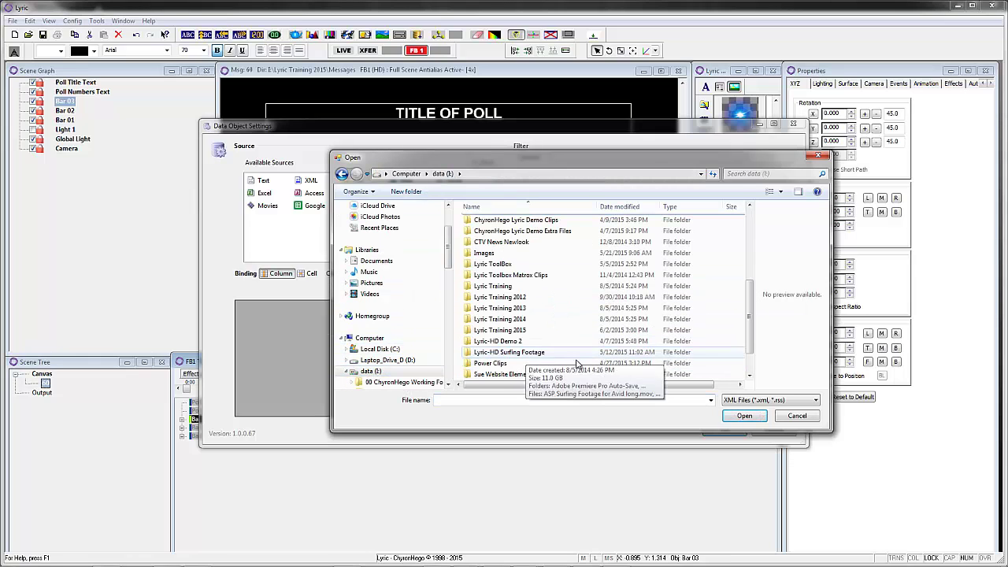
pyautogui.doubleClick(513, 331)
pyautogui.doubleClick(485, 255)
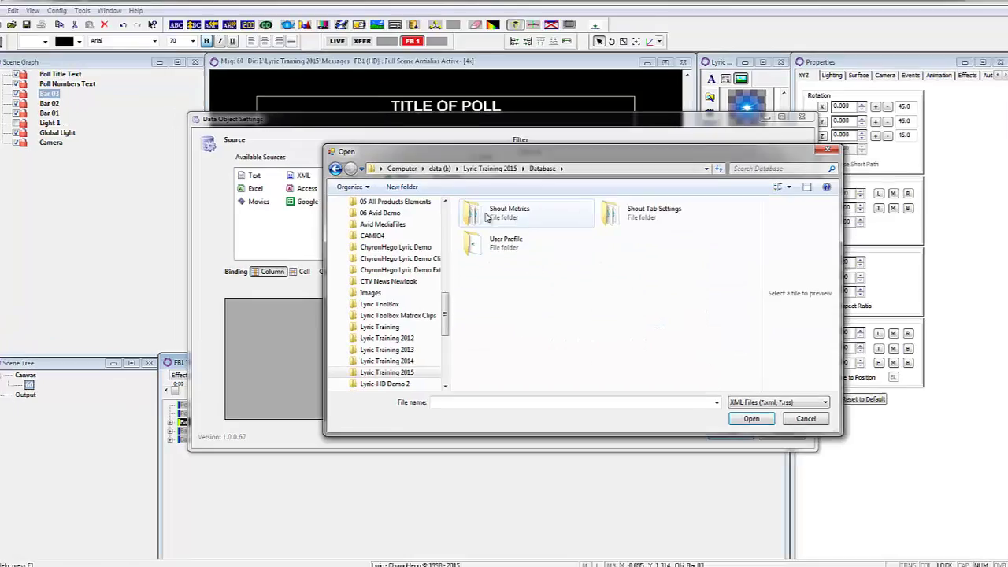
pyautogui.doubleClick(487, 218)
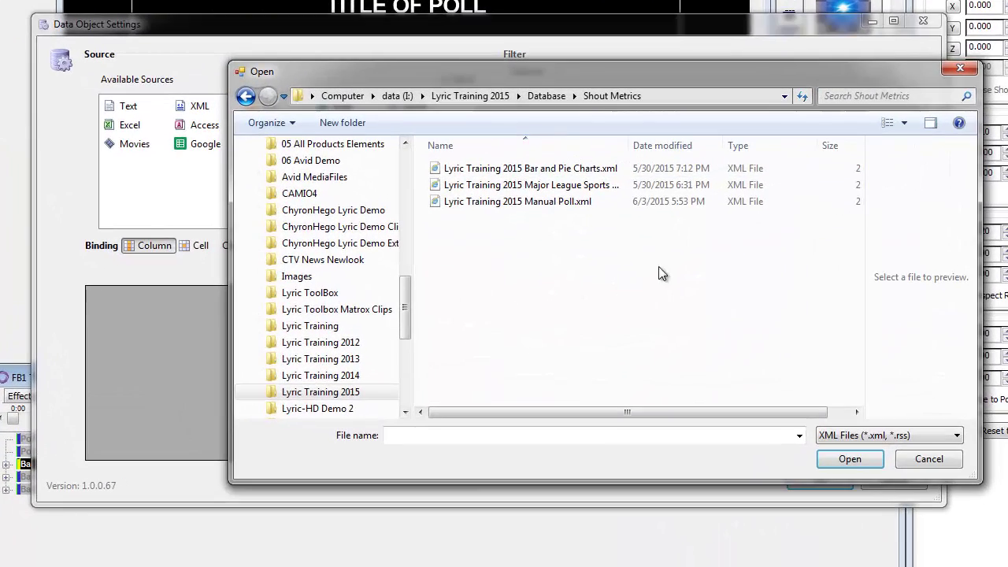
pyautogui.doubleClick(506, 206)
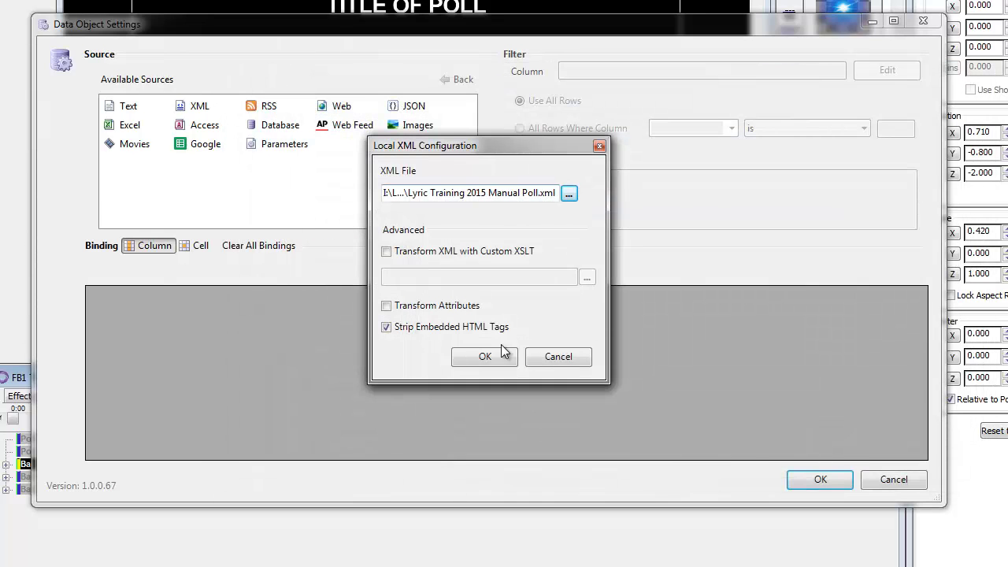
pyautogui.click(485, 359)
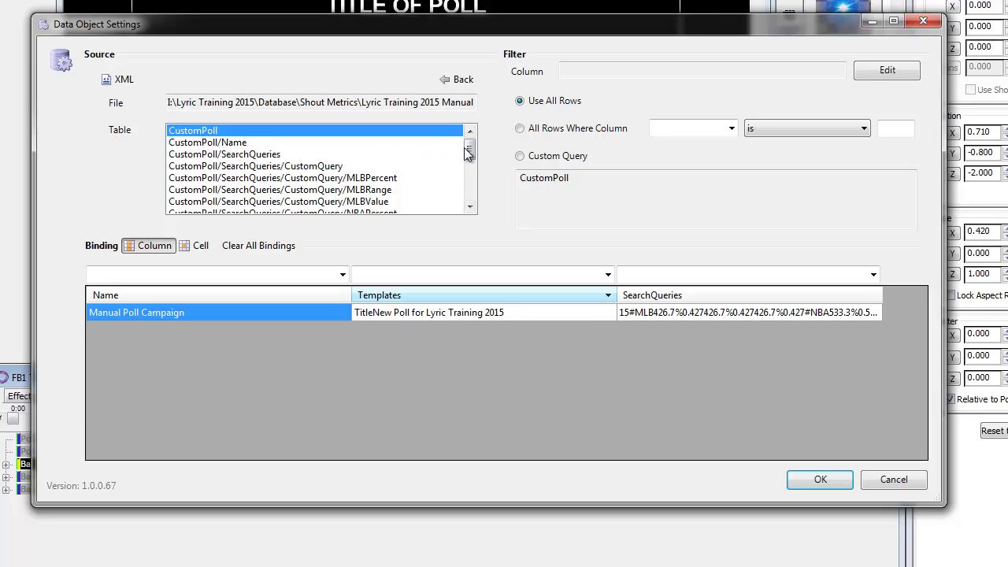
# Step: Choose the CustomPoll/SearchQueries/CustomQuery table for the data object and set its binding mode to Cell
pyautogui.moveTo(470, 150); pyautogui.dragTo(475, 123)
pyautogui.click(240, 156)
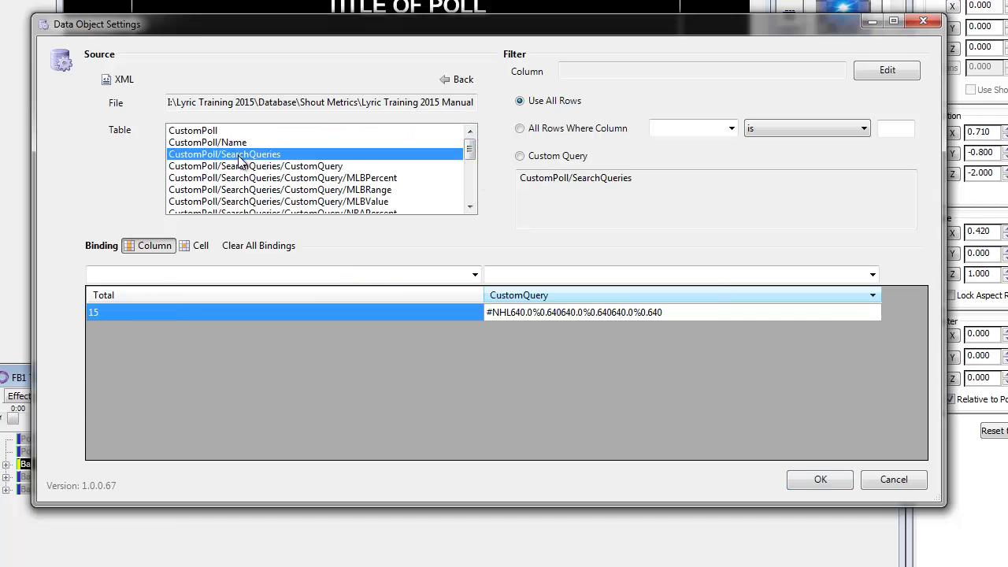
pyautogui.click(282, 168)
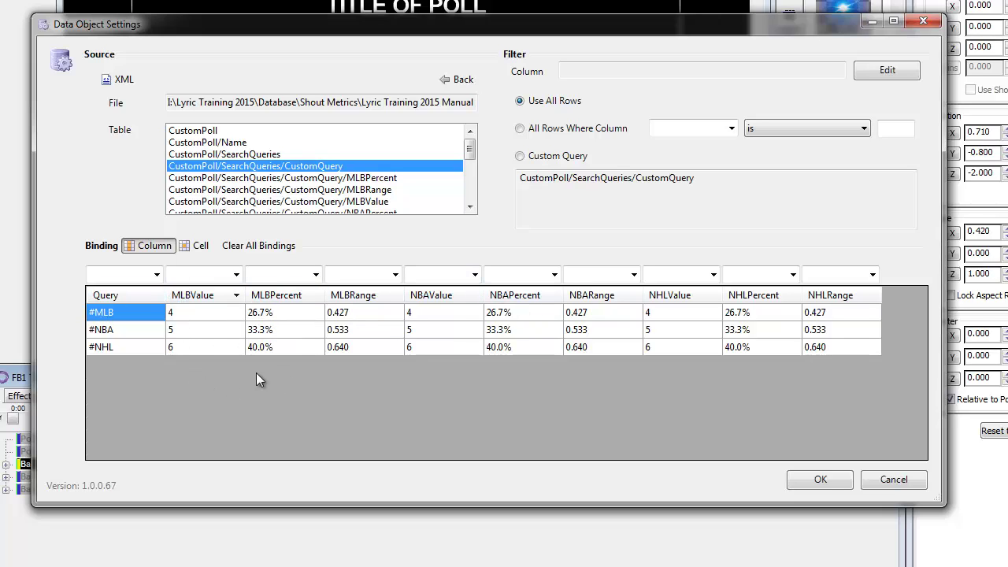
pyautogui.click(200, 248)
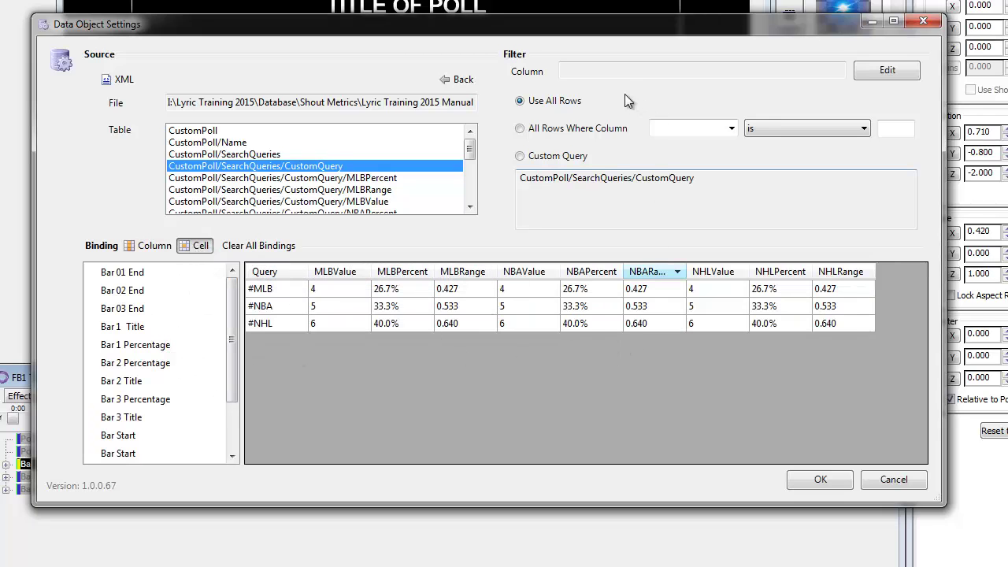
pyautogui.moveTo(599, 38); pyautogui.dragTo(727, 28)
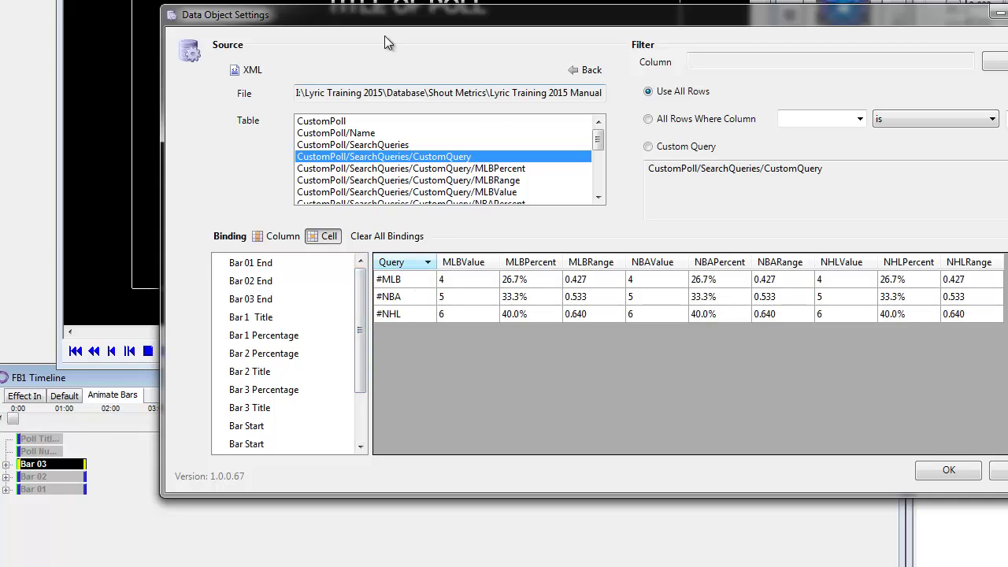
pyautogui.moveTo(389, 24); pyautogui.dragTo(474, 74)
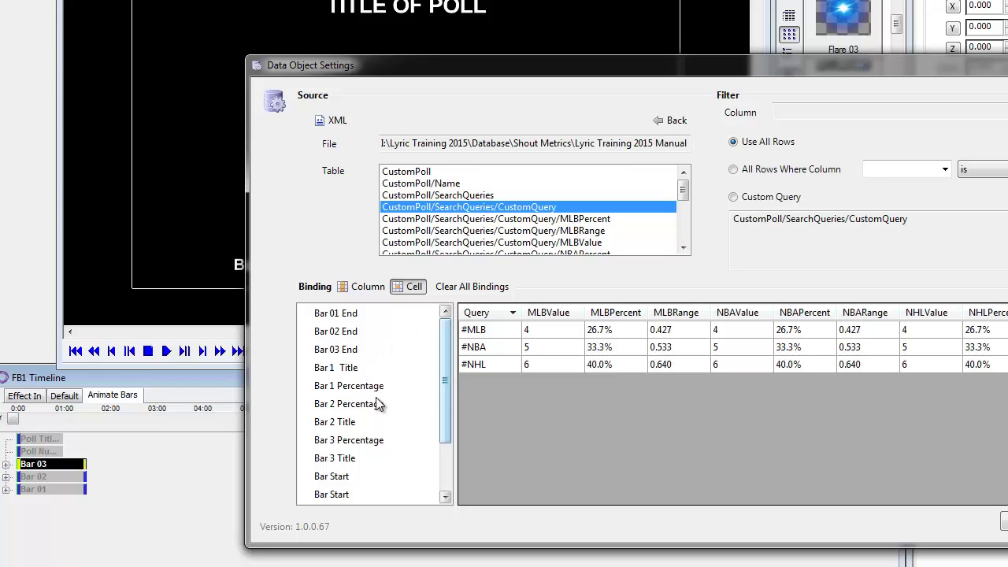
# Step: Bind Bar 1, Bar 2 and Bar 3 Percentage to the MLBPercent cells of the #MLB, #NBA and #NHL rows respectively
pyautogui.click(337, 391)
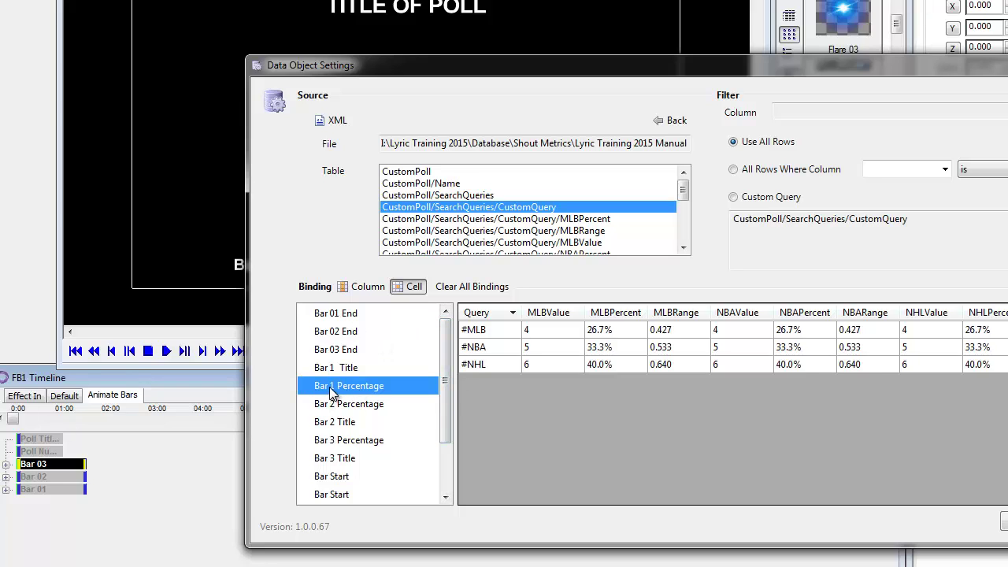
pyautogui.moveTo(330, 394); pyautogui.dragTo(658, 331)
pyautogui.moveTo(353, 406); pyautogui.dragTo(659, 348)
pyautogui.moveTo(361, 441); pyautogui.dragTo(629, 374)
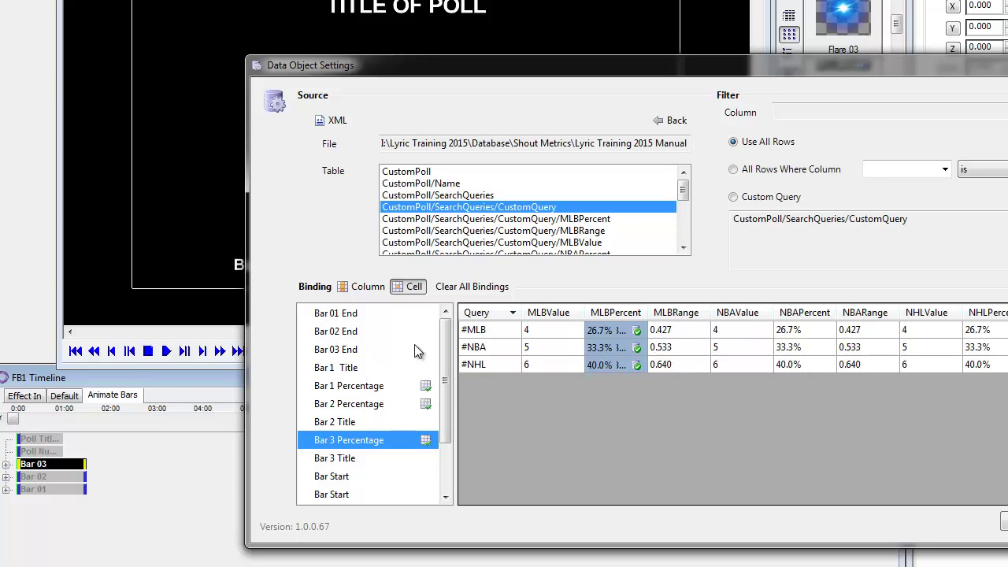
# Step: Bind Bar 01 End, Bar 02 End and Bar 03 End to the MLBRange cells of the #MLB, #NBA and #NHL rows respectively
pyautogui.moveTo(338, 313); pyautogui.dragTo(680, 335)
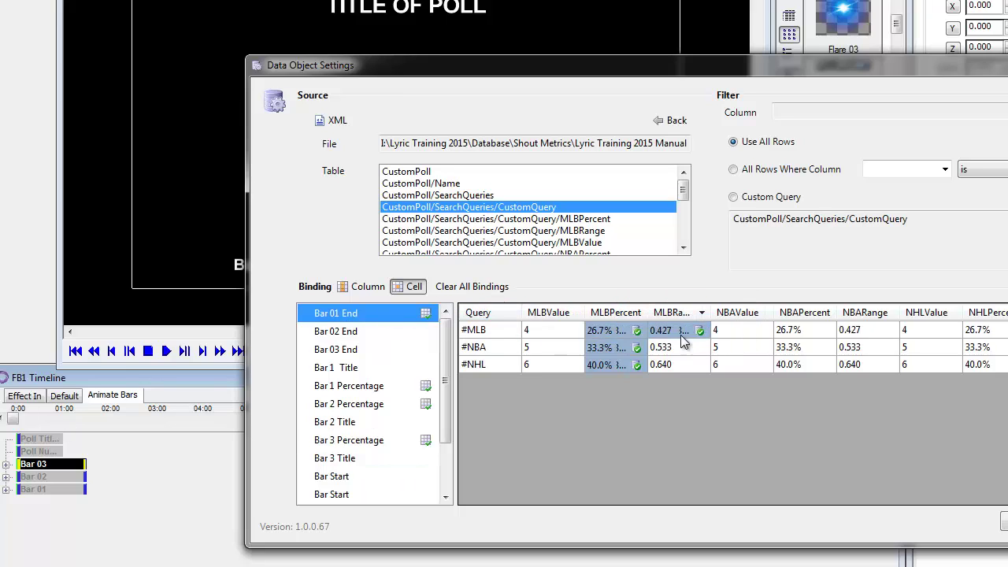
pyautogui.moveTo(339, 331); pyautogui.dragTo(677, 347)
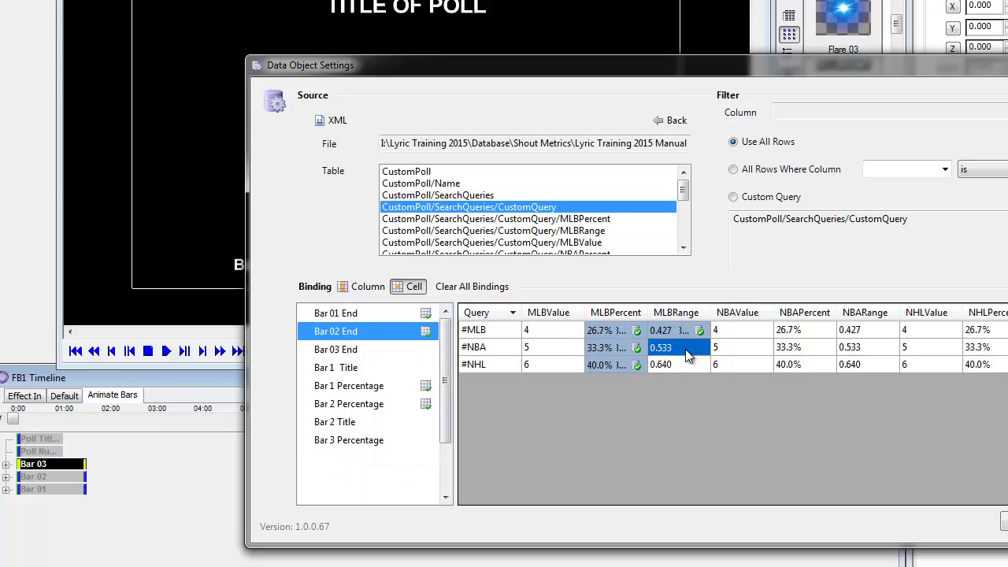
pyautogui.moveTo(345, 351); pyautogui.dragTo(680, 368)
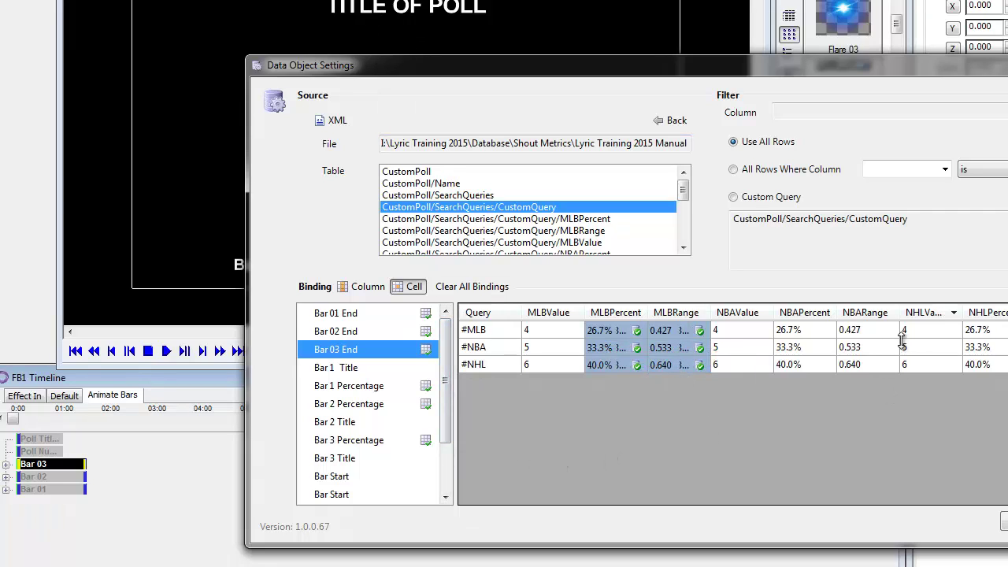
pyautogui.moveTo(439, 76); pyautogui.dragTo(381, 73)
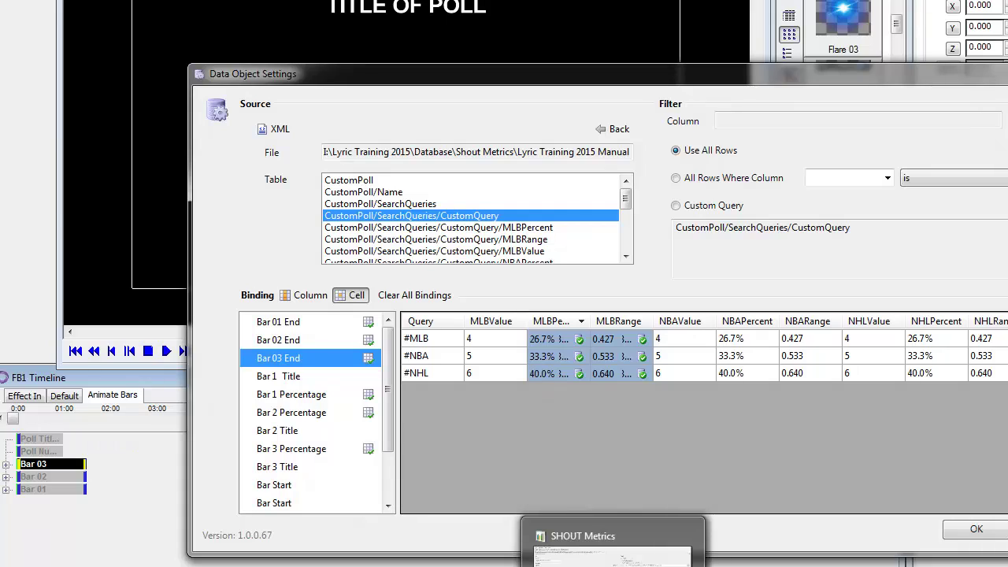
# Step: Check the poll results in SHOUT Metrics, and return to Lyric to accept the data object's bindings
pyautogui.click(610, 551)
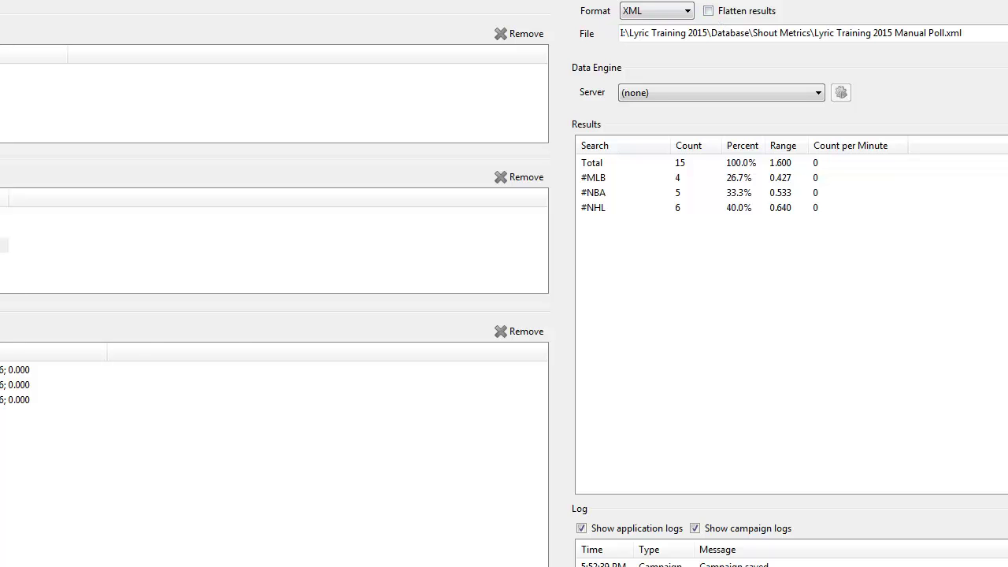
pyautogui.hotkey('alt', 'Tab')
pyautogui.click(626, 256)
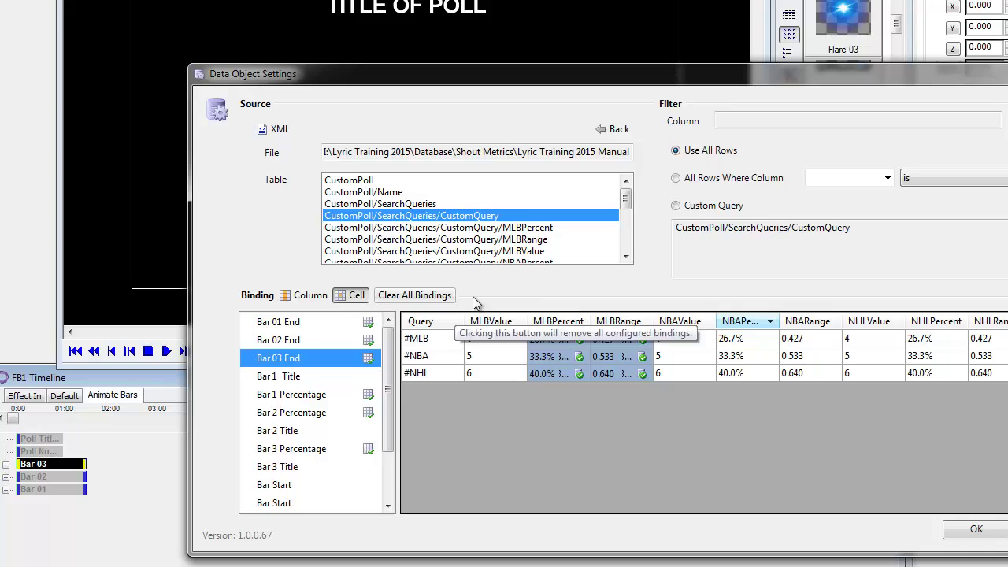
pyautogui.click(981, 531)
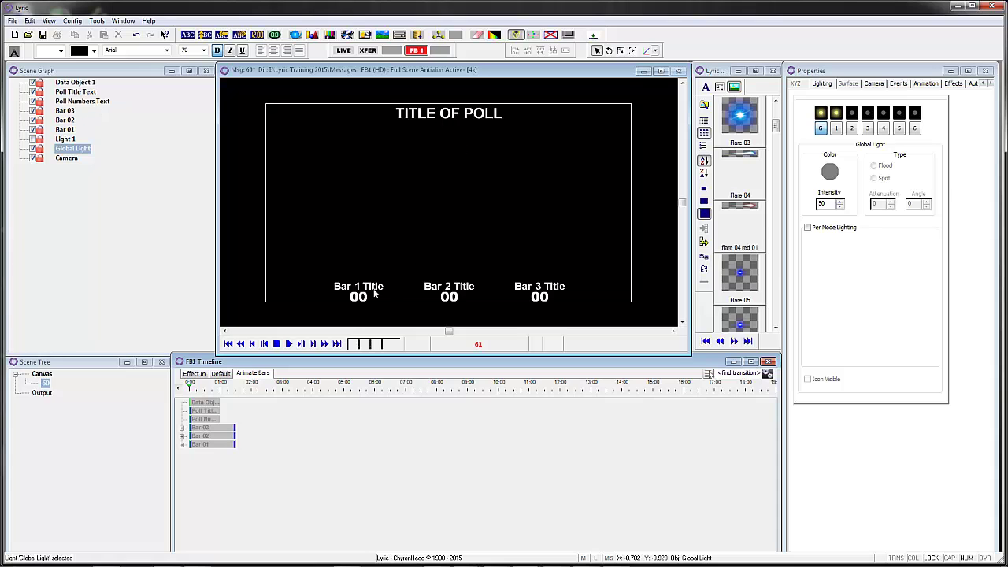
# Step: Add a second data object with an XML source, again using "Lyric Training 2015 Manual Poll.xml"
pyautogui.click(79, 83)
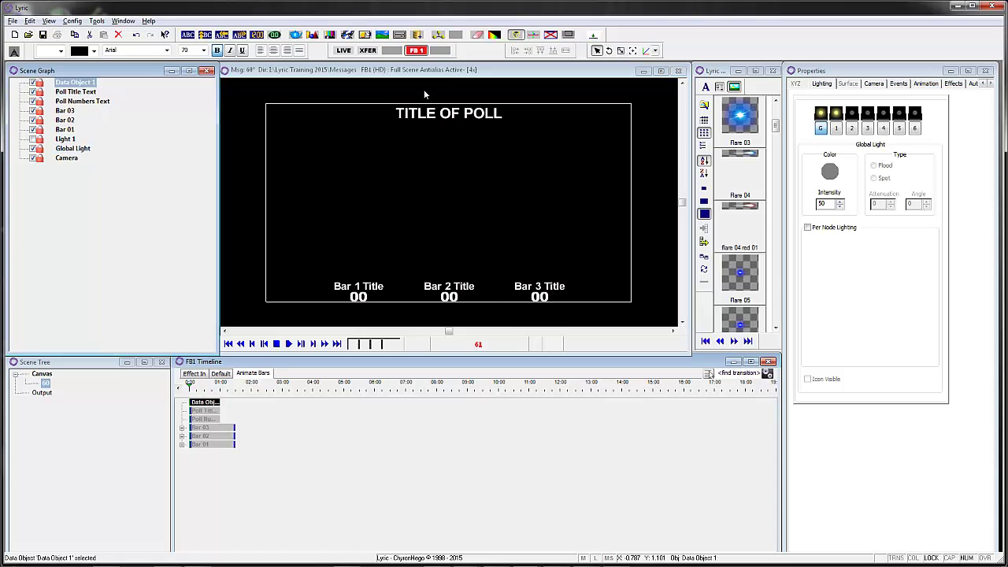
pyautogui.click(416, 36)
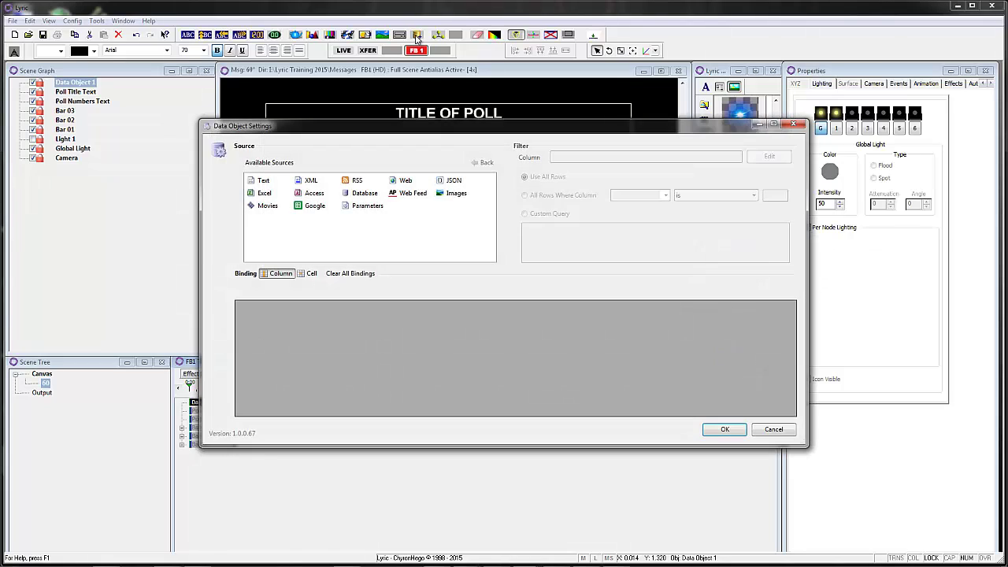
pyautogui.doubleClick(308, 181)
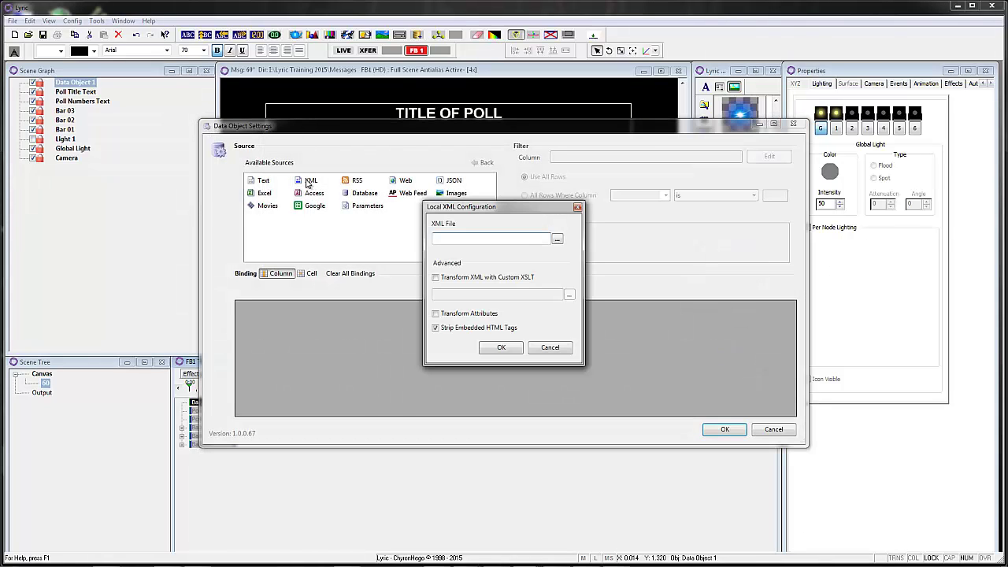
pyautogui.click(556, 241)
pyautogui.click(534, 245)
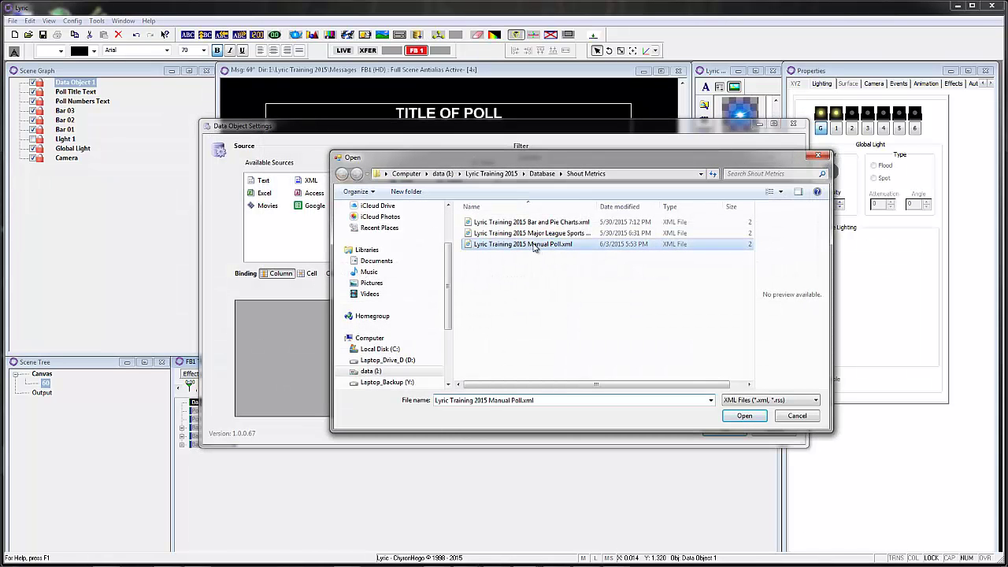
pyautogui.doubleClick(533, 245)
pyautogui.click(496, 345)
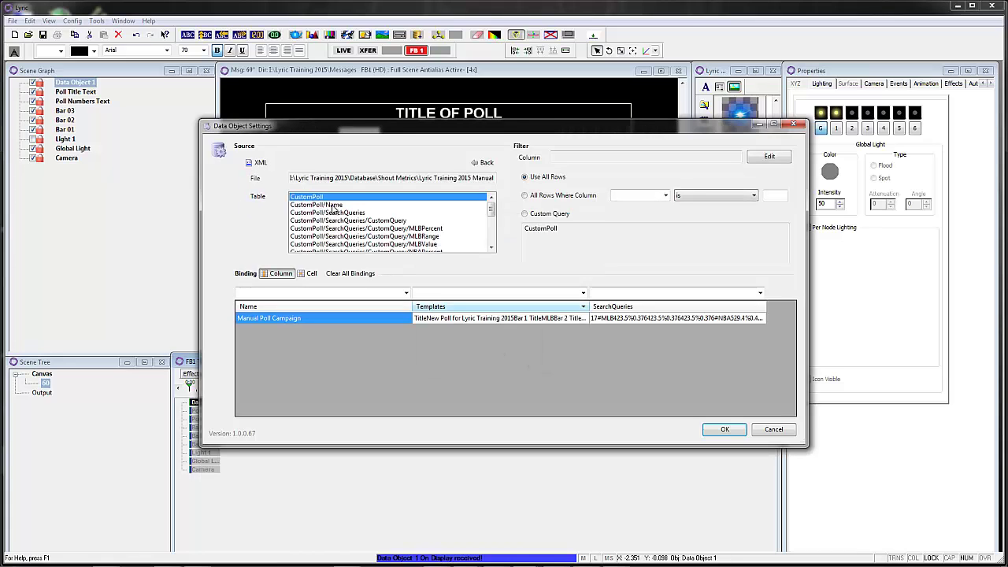
# Step: Choose the CustomPoll/Templates/Template table for the second data object and set its binding mode to Cell
pyautogui.press('Down')
pyautogui.press('Down')
pyautogui.press('Down')
pyautogui.press('Down')
pyautogui.press('Down')
pyautogui.press('Down')
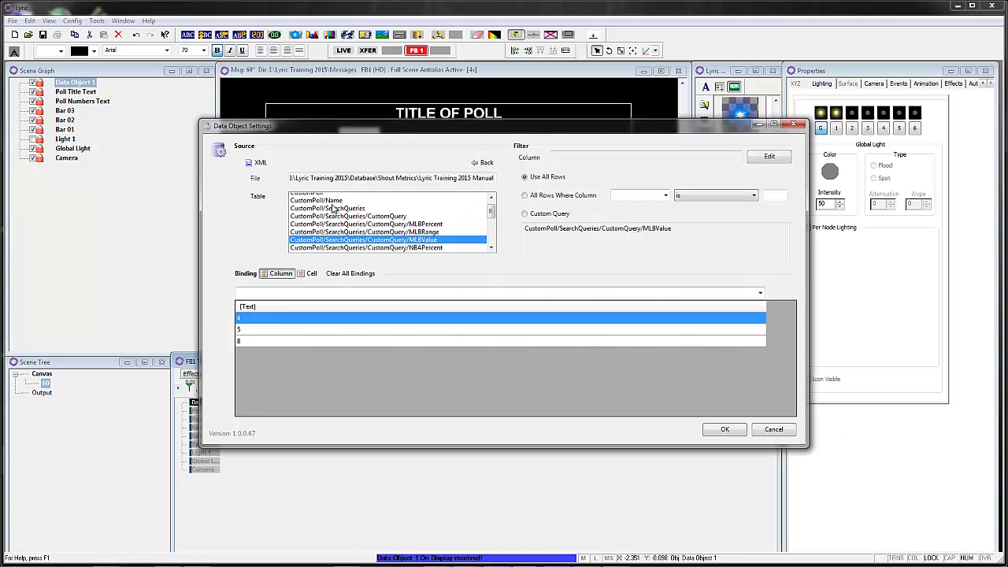
pyautogui.press('Down')
pyautogui.press('Down')
pyautogui.press('Down')
pyautogui.press('Down')
pyautogui.press('Down')
pyautogui.press('Down')
pyautogui.press('Down')
pyautogui.press('Down')
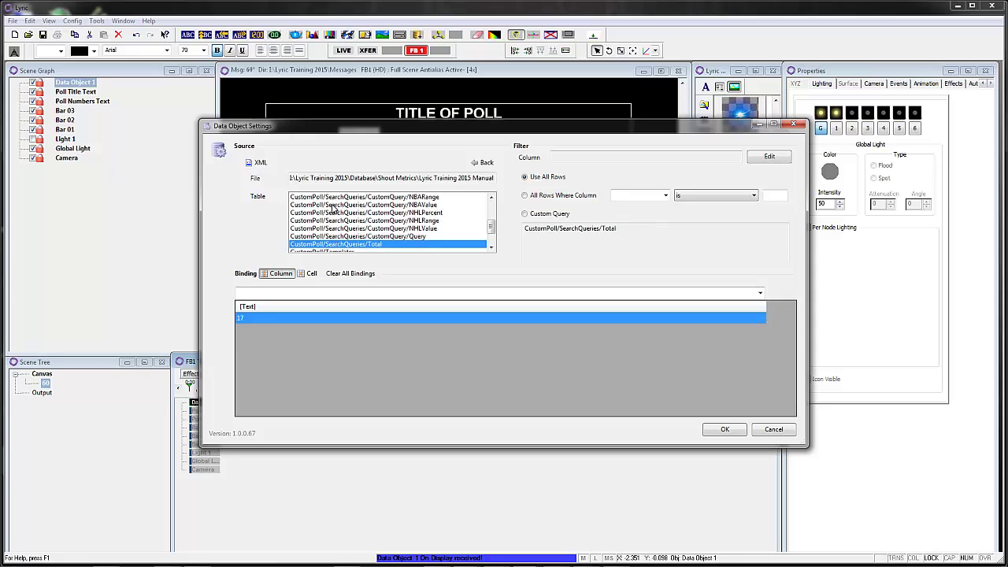
pyautogui.press('Down')
pyautogui.press('Down')
pyautogui.press('Down')
pyautogui.press('Up')
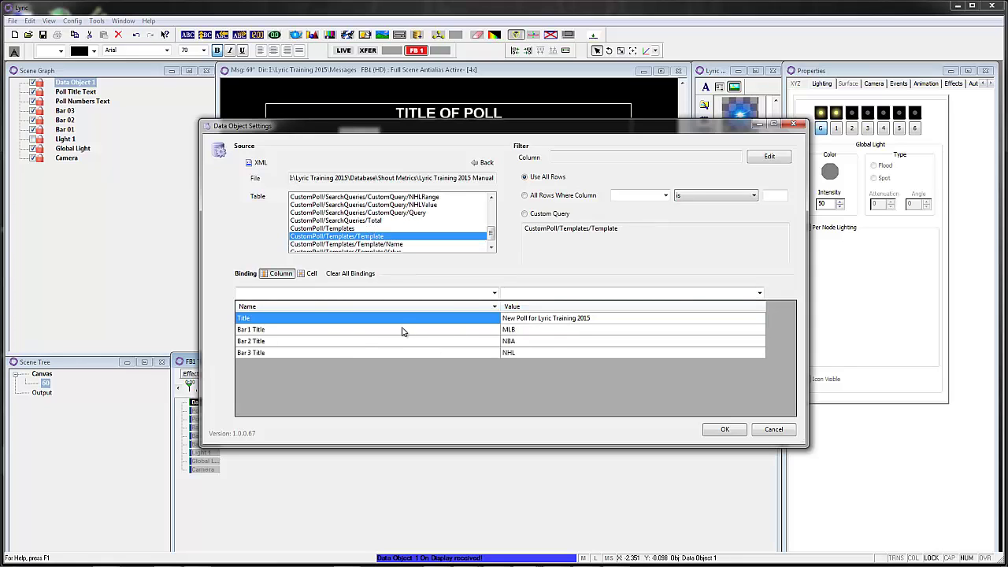
pyautogui.click(311, 273)
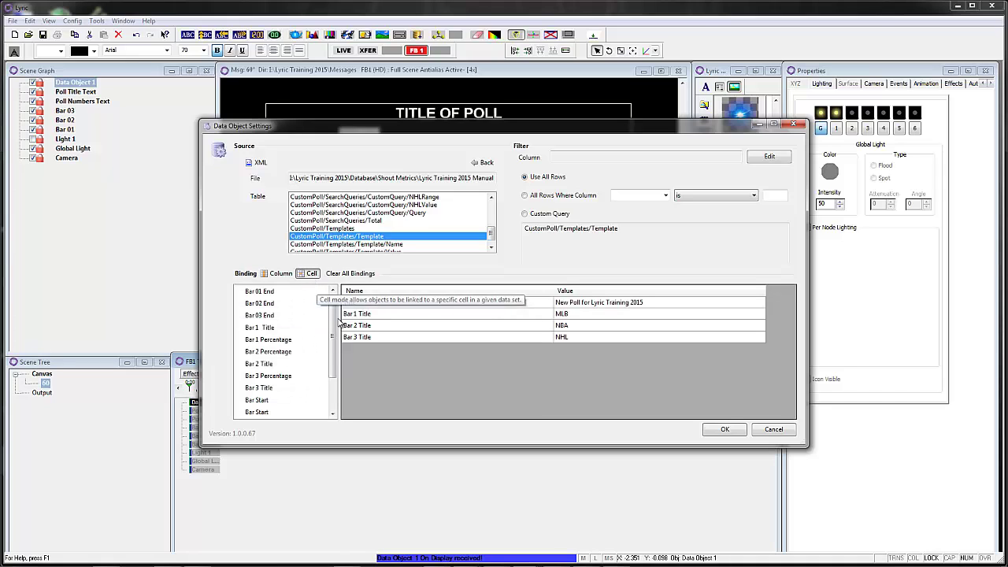
# Step: Bind the Title Of Poll object to the Value cell of the Title row
pyautogui.moveTo(332, 345); pyautogui.dragTo(330, 396)
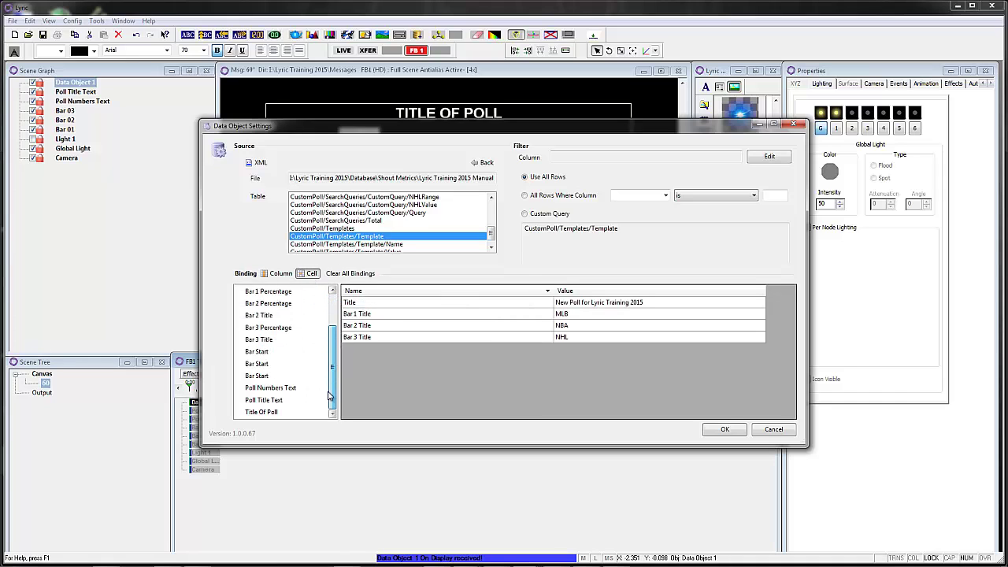
pyautogui.moveTo(270, 416); pyautogui.dragTo(606, 304)
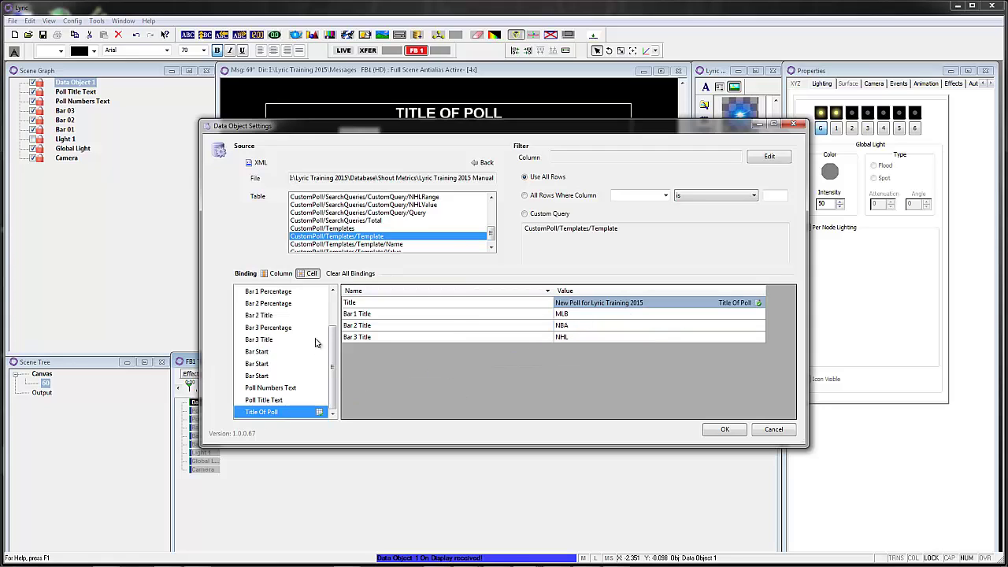
pyautogui.moveTo(333, 382); pyautogui.dragTo(332, 352)
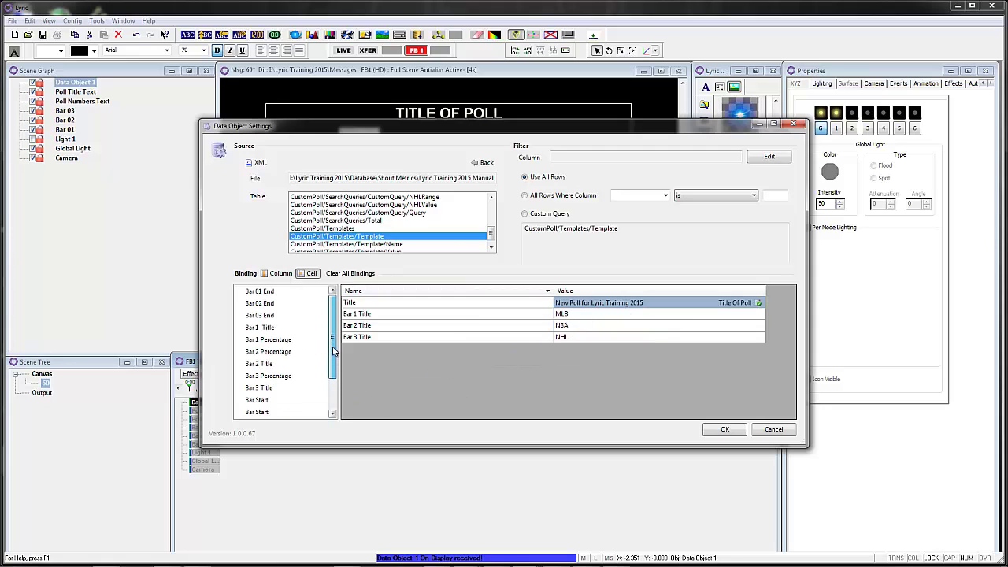
# Step: Bind the Bar 1, Bar 2 and Bar 3 Title objects to their matching Value cells, accept the data object, and save the message
pyautogui.moveTo(261, 326); pyautogui.dragTo(556, 314)
pyautogui.moveTo(267, 367); pyautogui.dragTo(555, 325)
pyautogui.moveTo(266, 394); pyautogui.dragTo(561, 339)
pyautogui.click(725, 430)
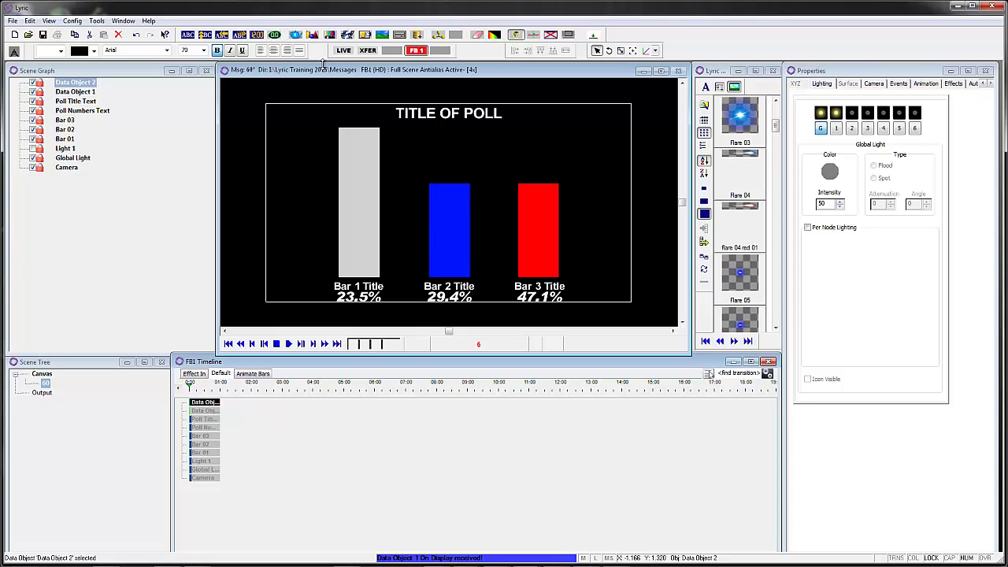
pyautogui.hotkey('ctrl', 's')
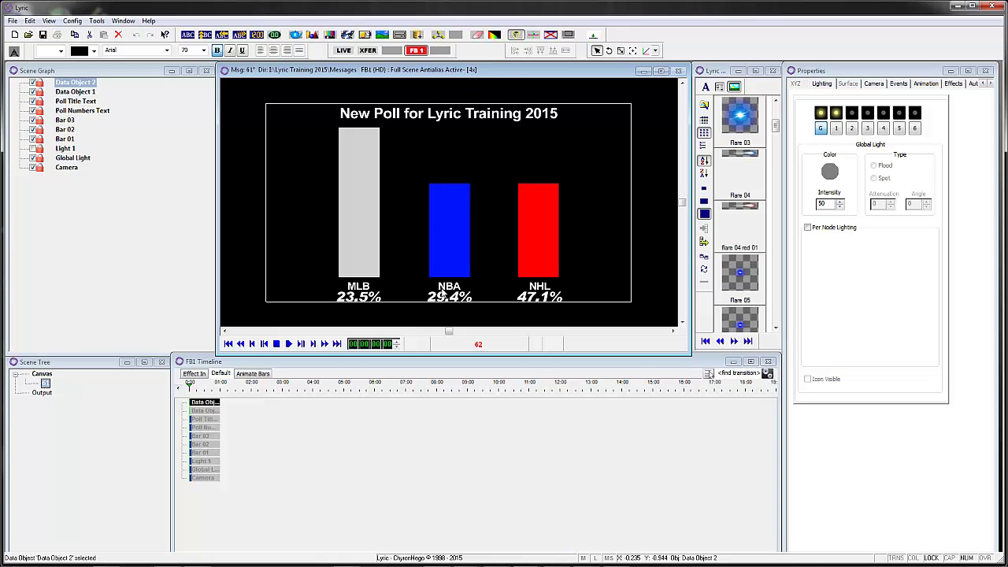
# Step: Preview the bar growth in the Animate Bars transition, and bring up SHOUT Metrics as a smaller window over Lyric
pyautogui.click(252, 373)
pyautogui.moveTo(191, 387); pyautogui.dragTo(236, 398)
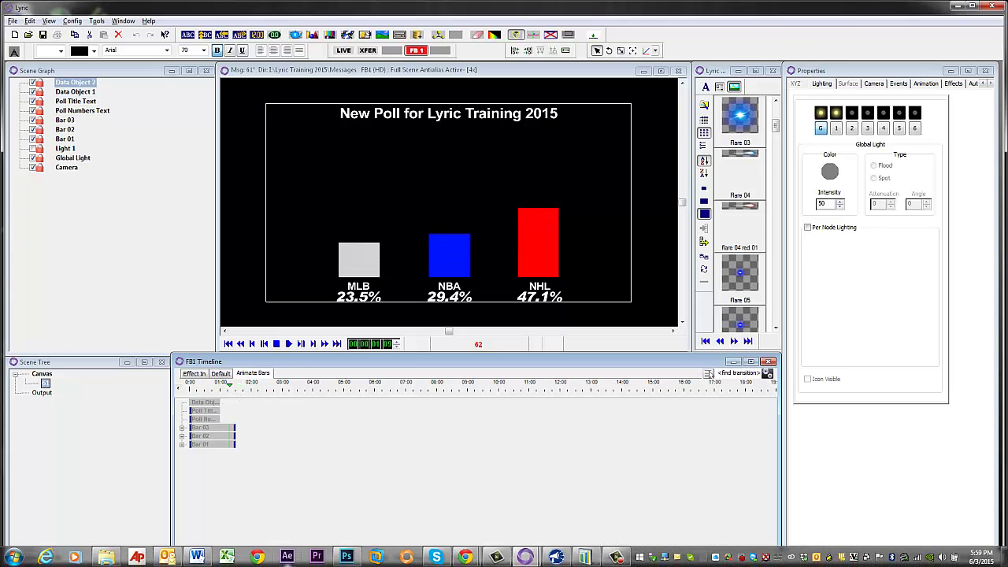
pyautogui.moveTo(555, 557)
pyautogui.click(556, 492)
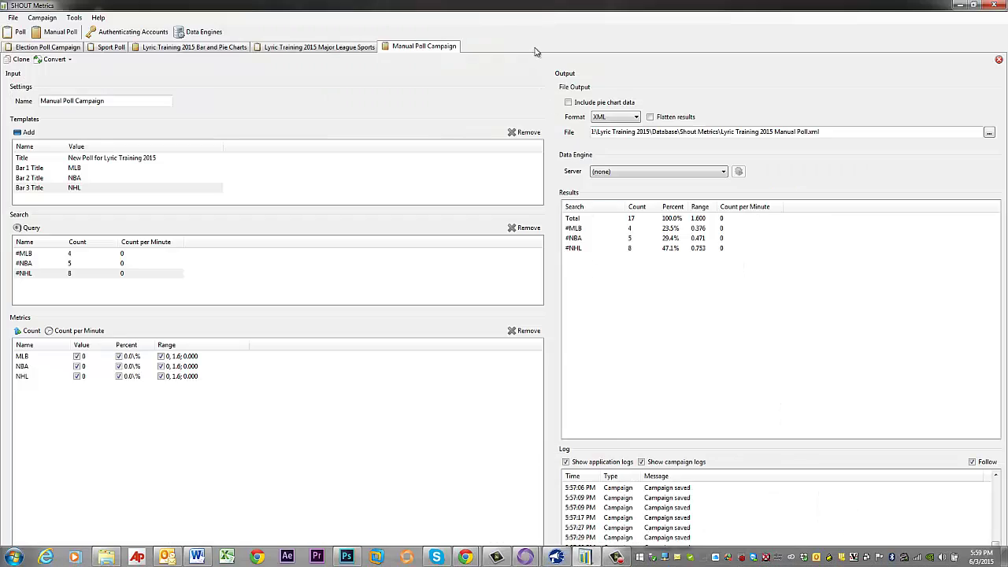
pyautogui.click(974, 6)
pyautogui.moveTo(678, 63); pyautogui.dragTo(520, 321)
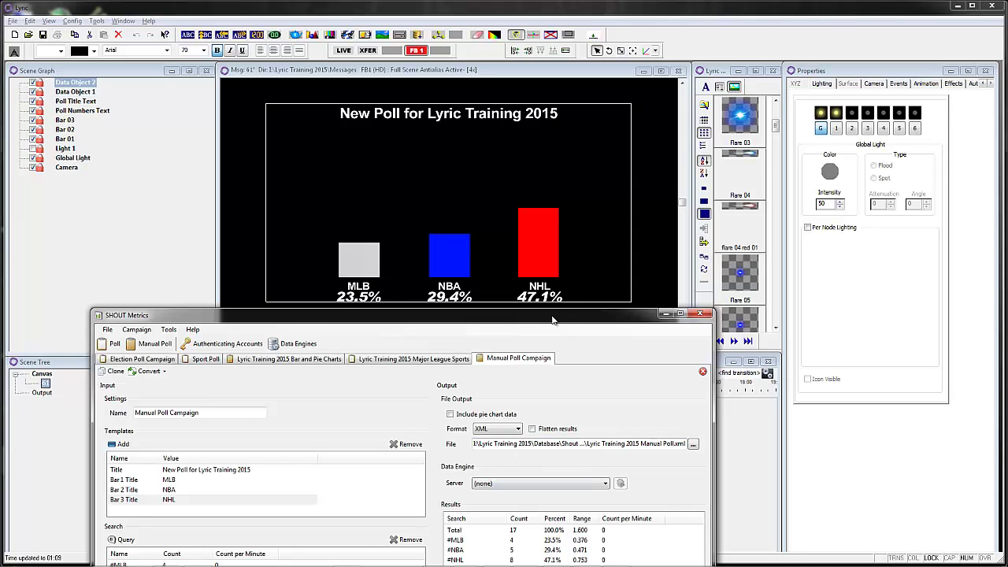
pyautogui.moveTo(553, 320); pyautogui.dragTo(648, 207)
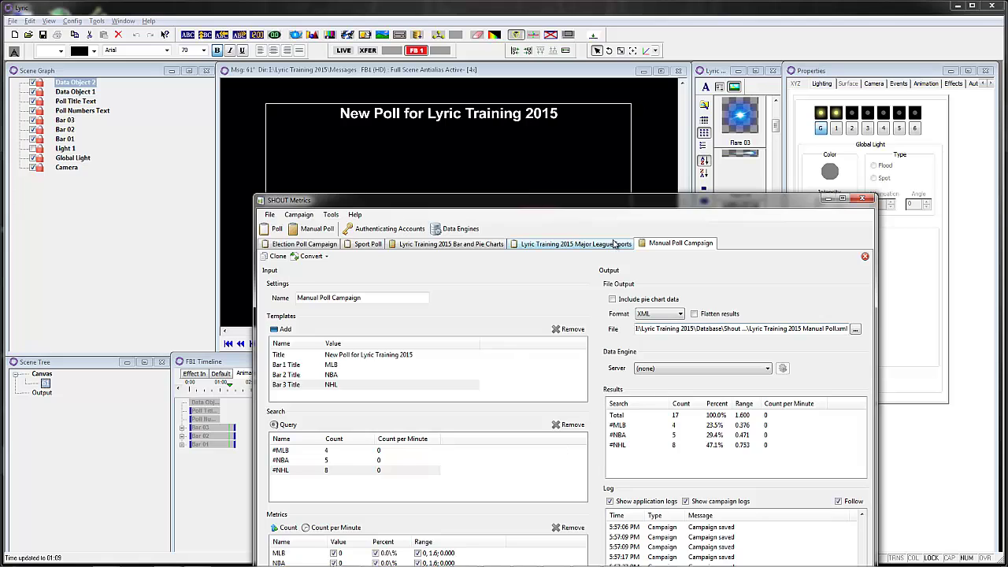
pyautogui.moveTo(551, 200); pyautogui.dragTo(601, 119)
# Step: Raise the #MLB search count to 33 in the Manual Poll Campaign
pyautogui.click(393, 370)
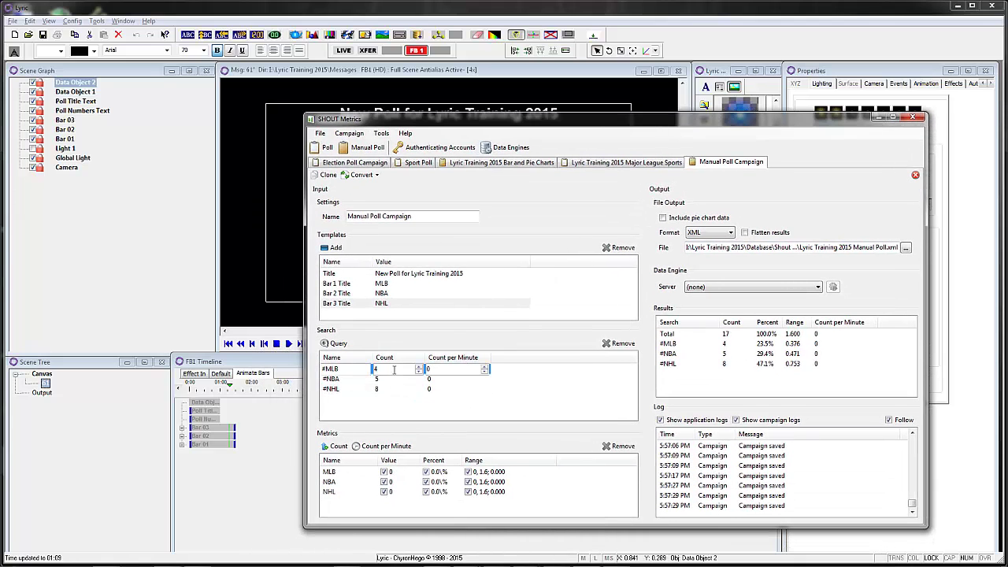
pyautogui.click(418, 367)
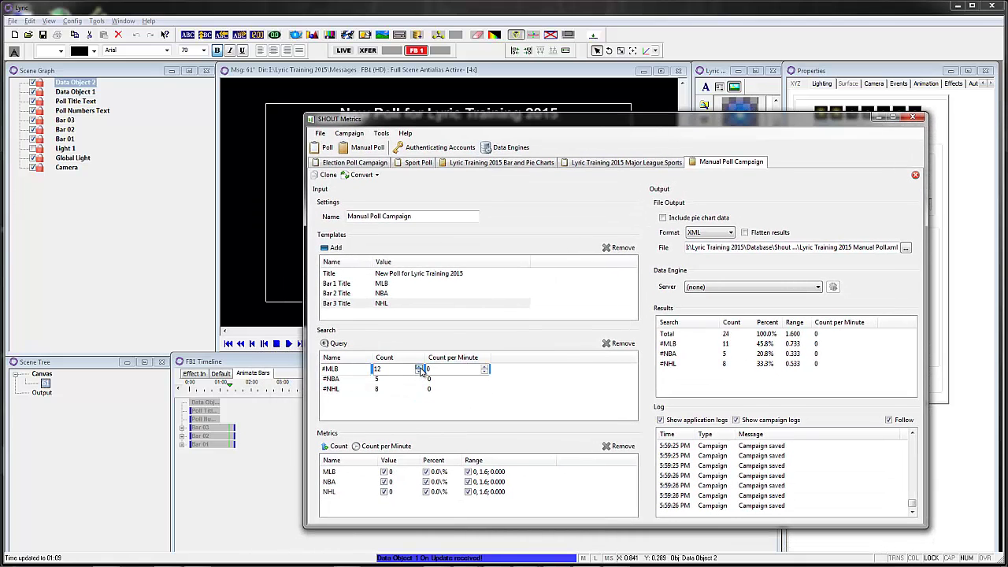
pyautogui.moveTo(419, 367); pyautogui.dragTo(419, 367)
pyautogui.click(418, 367)
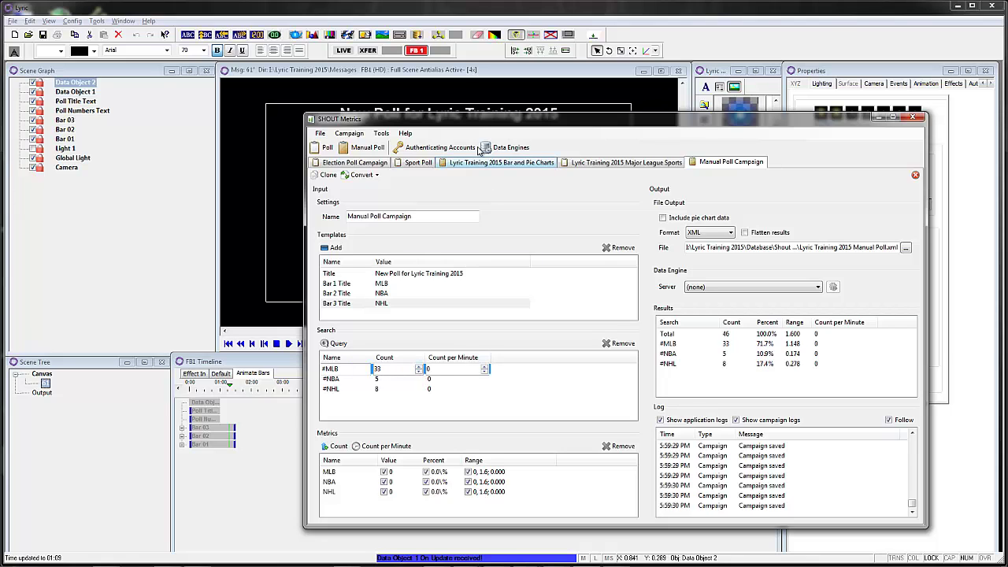
# Step: Switch to Lyric, scrub the Animate Bars transition back to 0:00, return to the Default transition, and show the transition properties
pyautogui.click(452, 72)
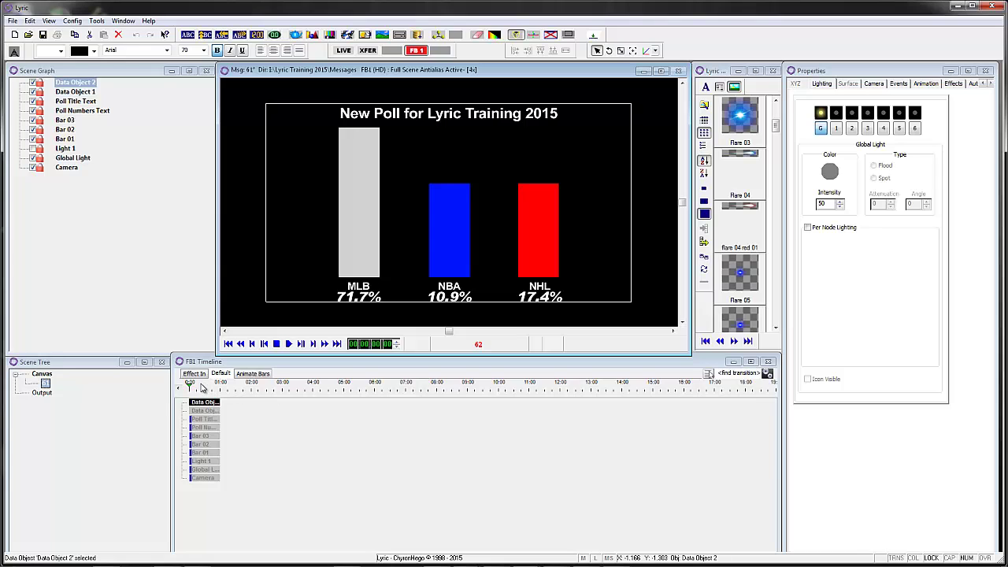
pyautogui.click(254, 375)
pyautogui.moveTo(189, 391); pyautogui.dragTo(165, 401)
pyautogui.click(221, 373)
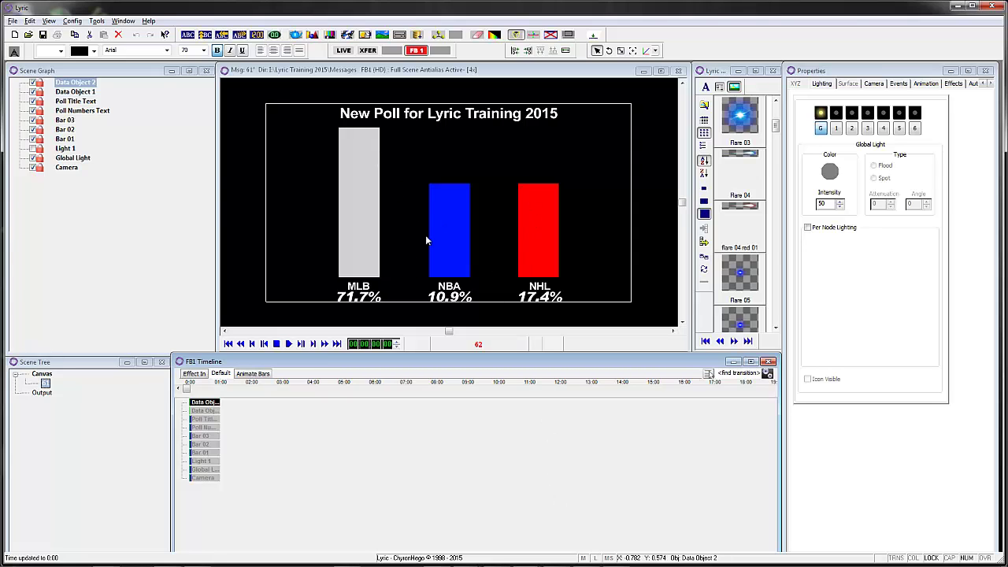
pyautogui.moveTo(471, 564)
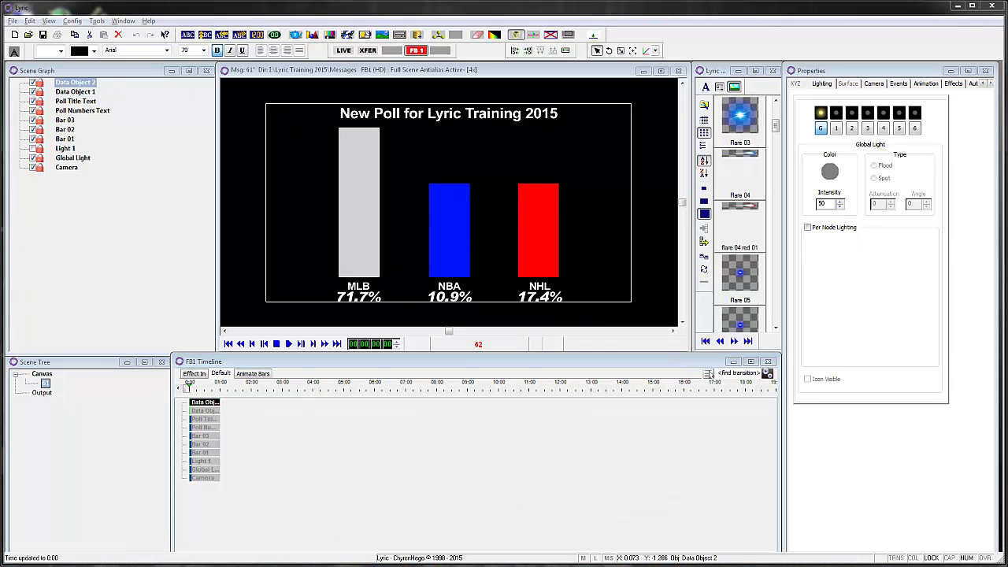
pyautogui.click(708, 373)
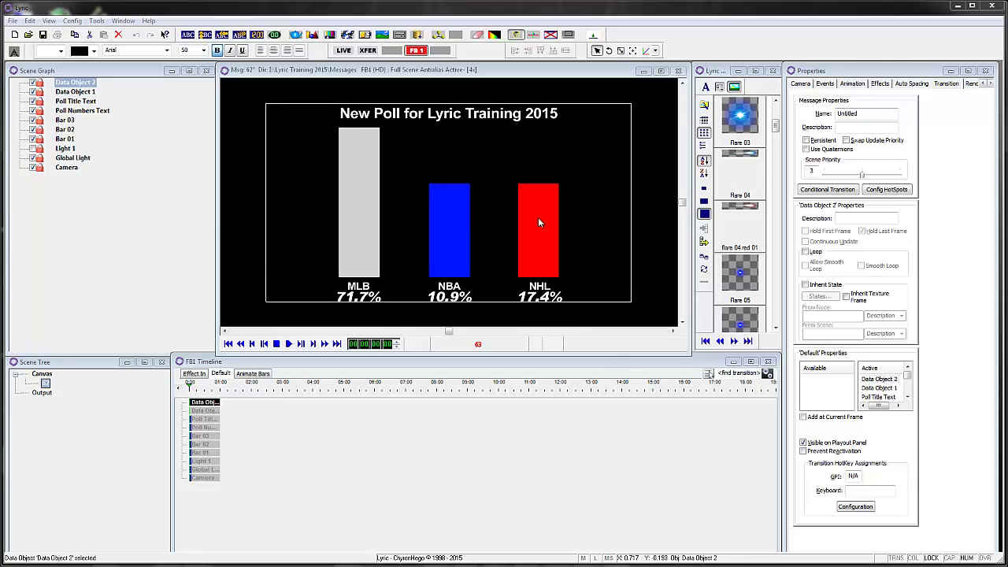
# Step: Examine the Animate Bars transition of the "What Major League Sport Do You Like the Most?" message, and return to the new poll message
pyautogui.click(518, 76)
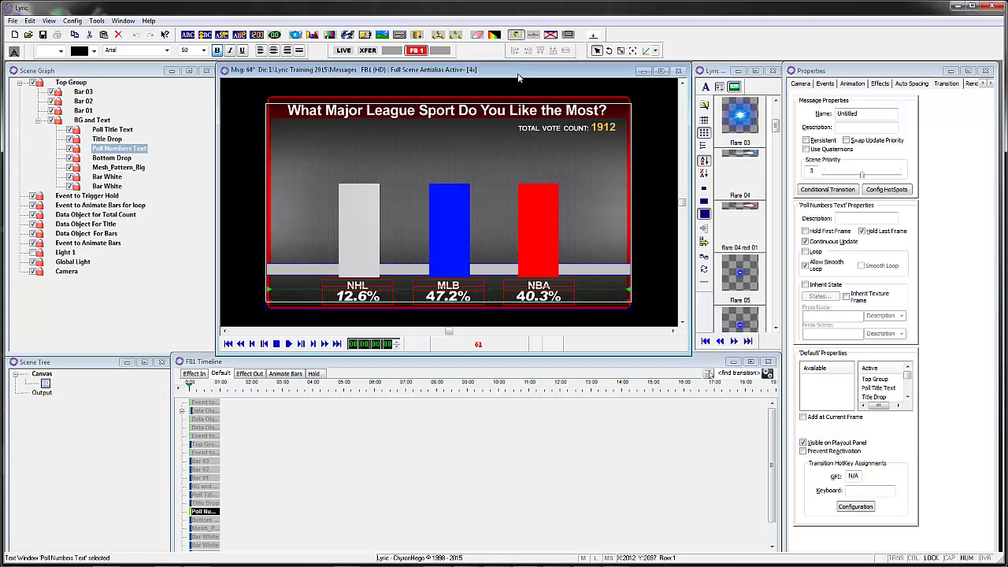
pyautogui.click(71, 82)
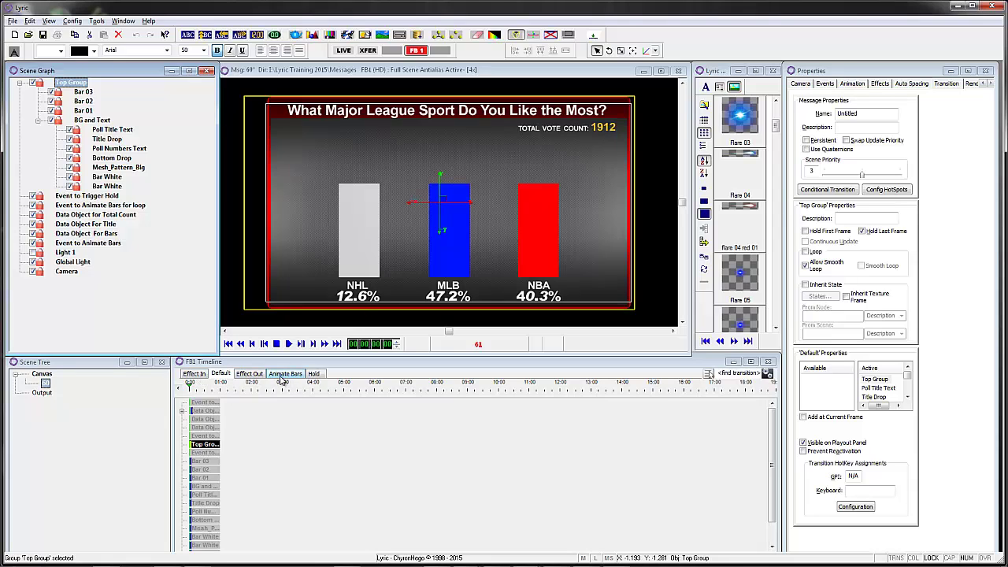
pyautogui.click(284, 374)
pyautogui.moveTo(192, 390); pyautogui.dragTo(153, 391)
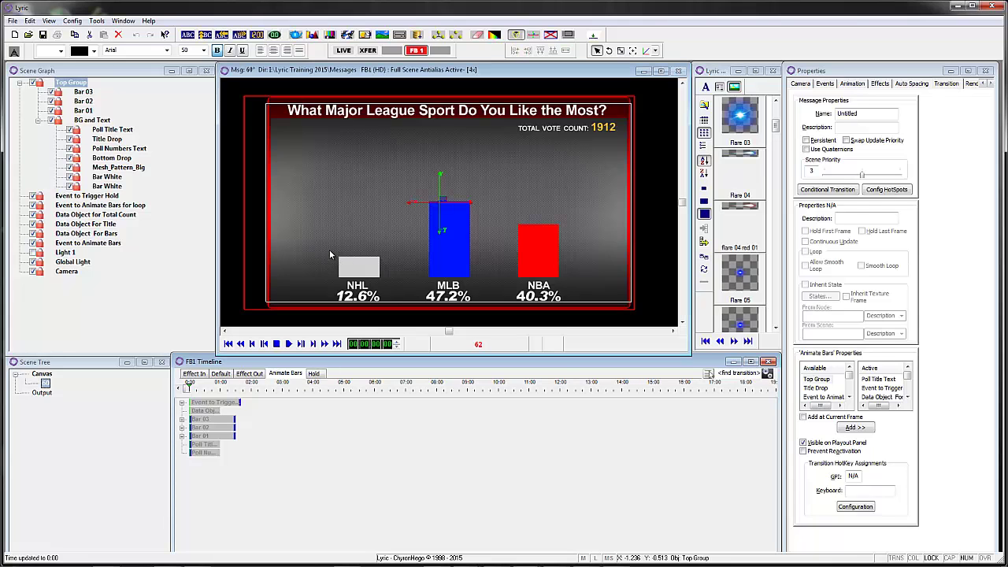
pyautogui.press('pagedown')
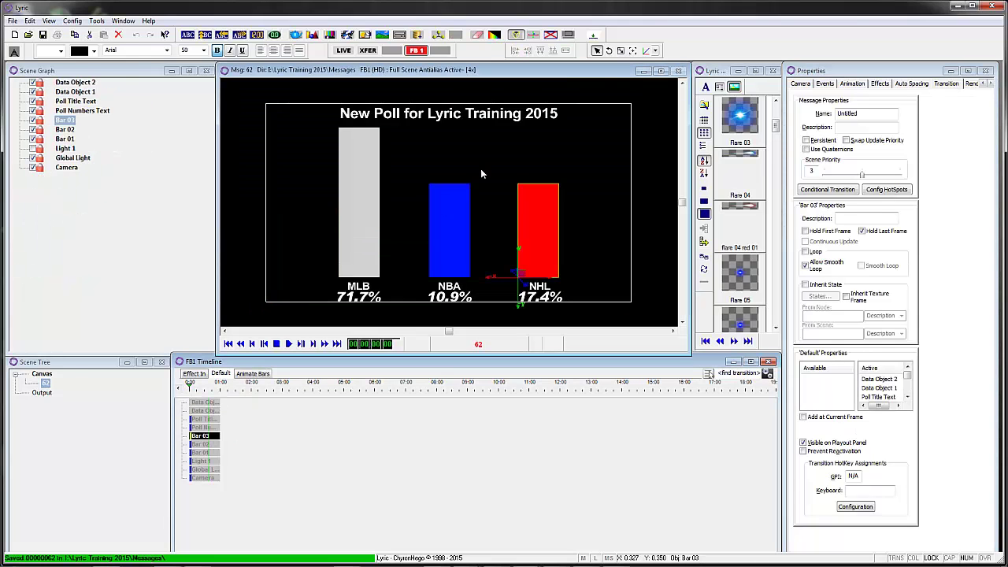
pyautogui.click(481, 169)
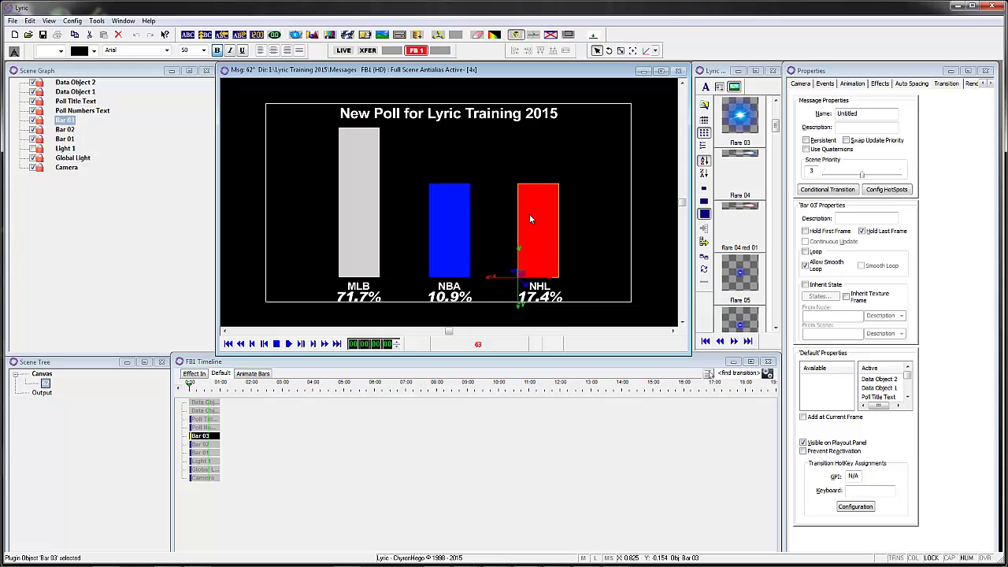
# Step: Turn on Inherit State for Bar 03, Bar 02 and Bar 01 in the Animate Bars transition, checking Bar 03's inherited attributes
pyautogui.click(252, 373)
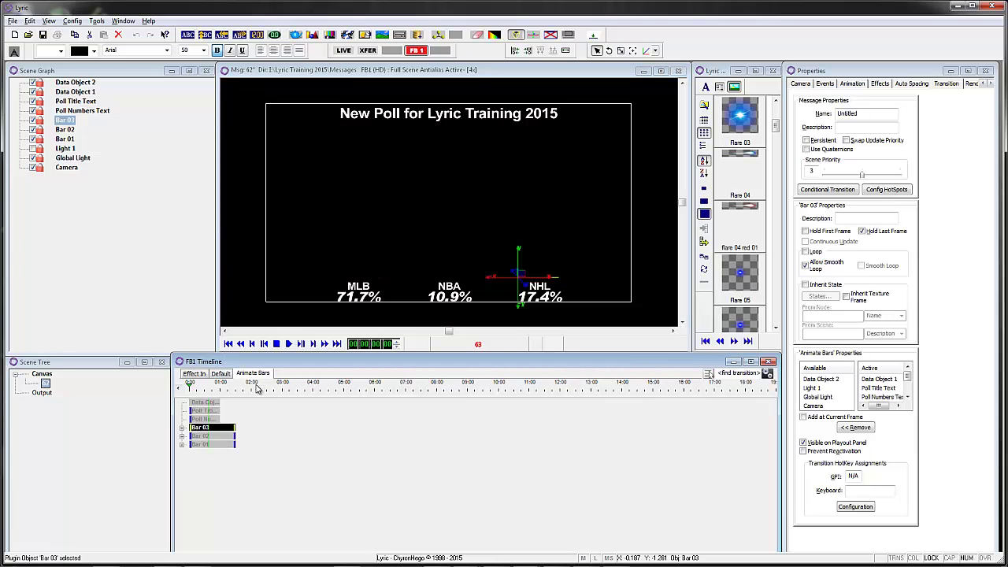
pyautogui.click(214, 390)
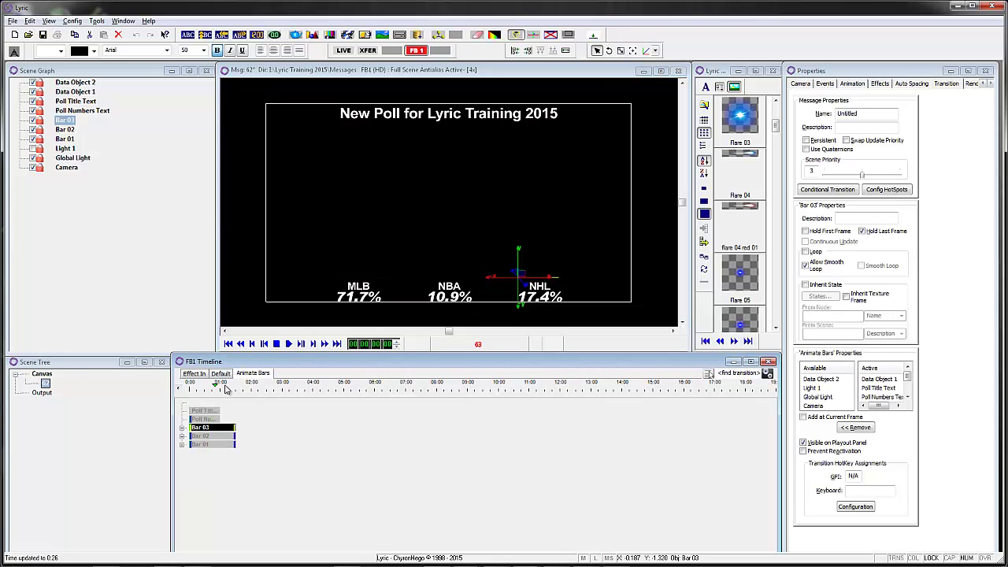
pyautogui.moveTo(213, 391); pyautogui.dragTo(210, 391)
pyautogui.click(804, 285)
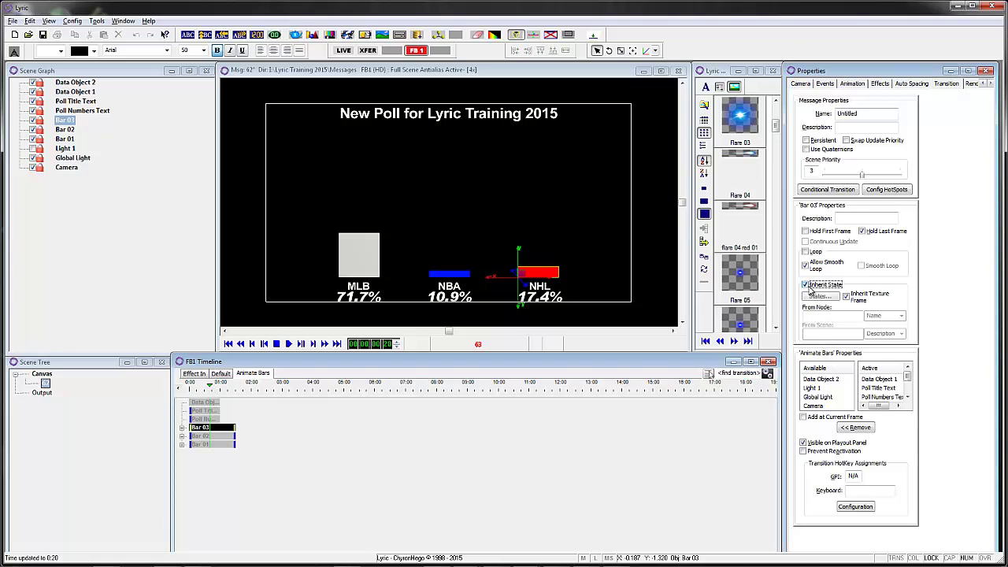
pyautogui.click(820, 297)
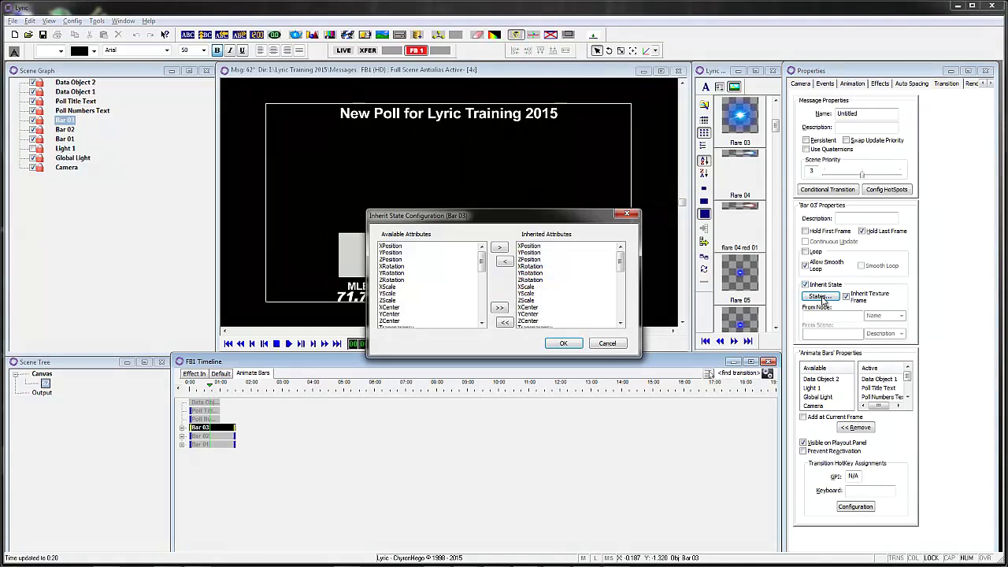
pyautogui.click(607, 343)
pyautogui.click(219, 436)
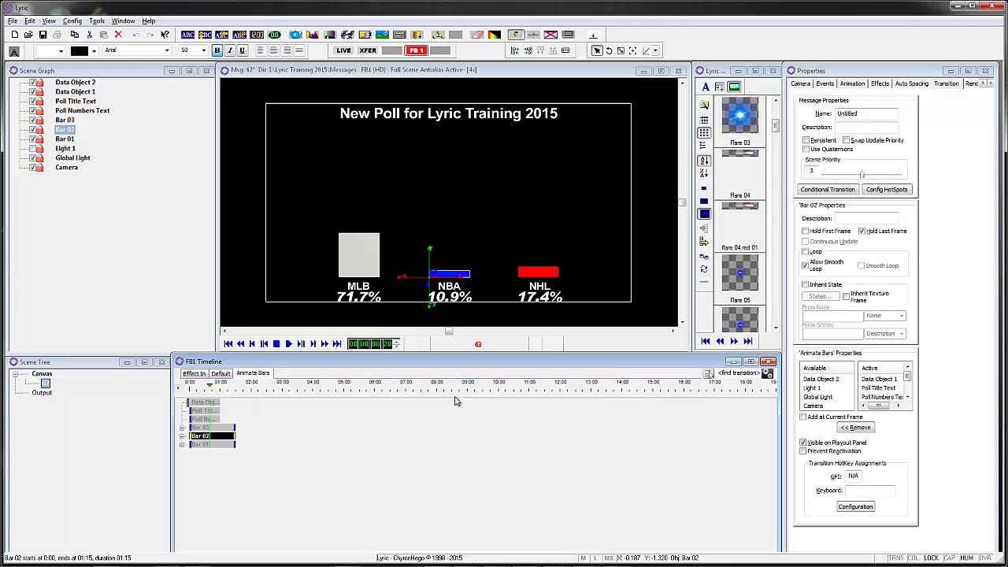
pyautogui.click(804, 284)
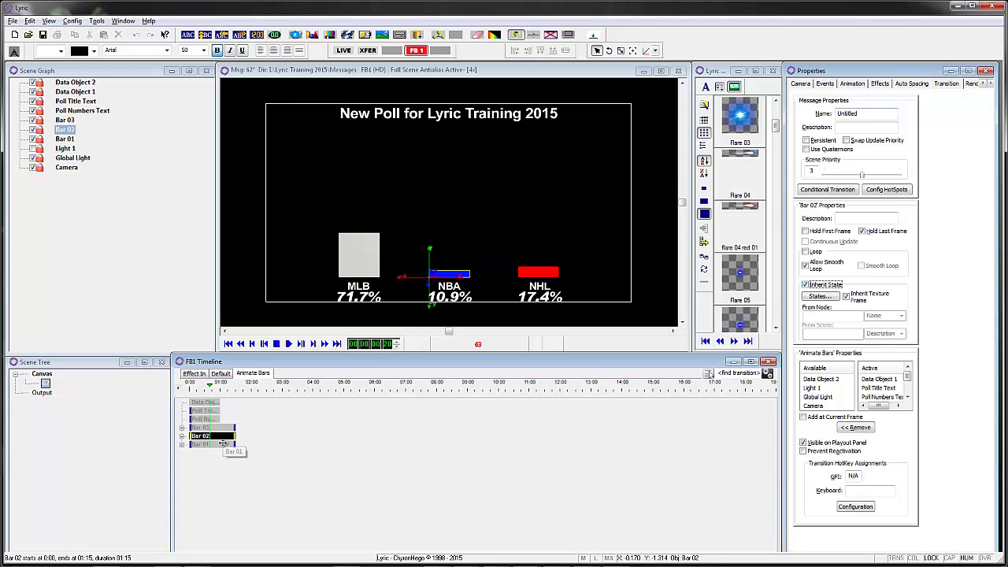
pyautogui.click(225, 445)
pyautogui.click(804, 285)
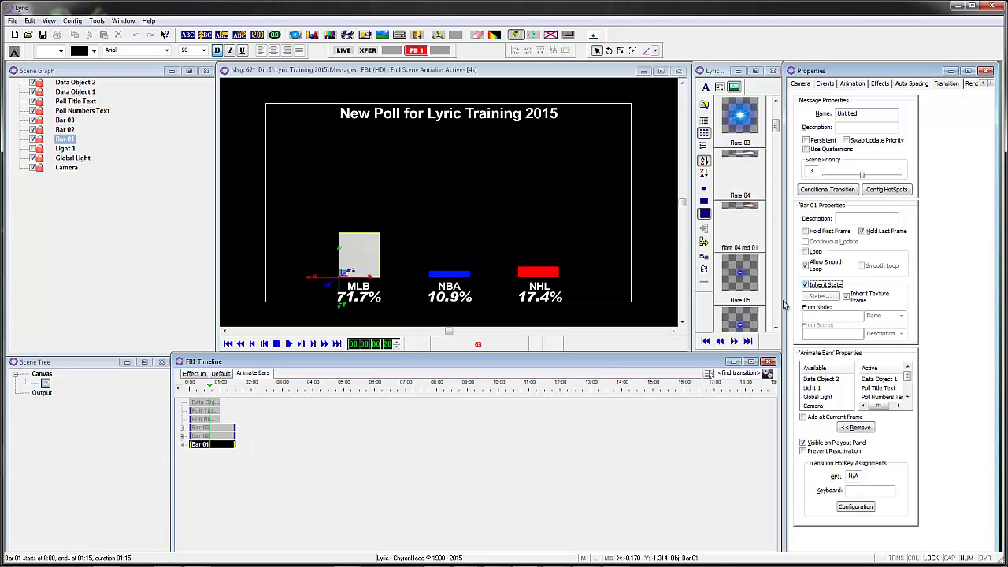
# Step: Return to the Default transition and rename Data Object 1 as "Data Object Bar"
pyautogui.click(221, 373)
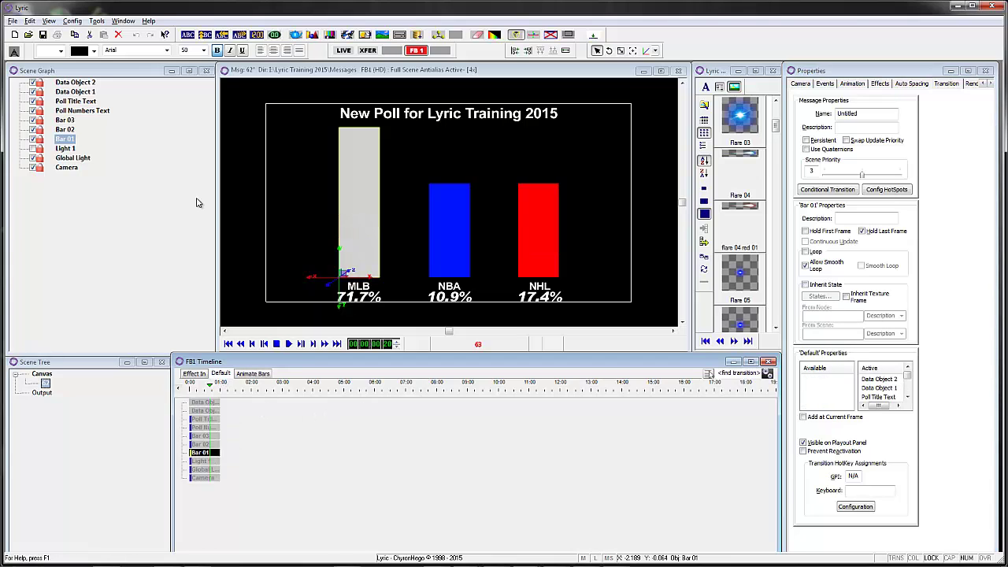
pyautogui.click(83, 92)
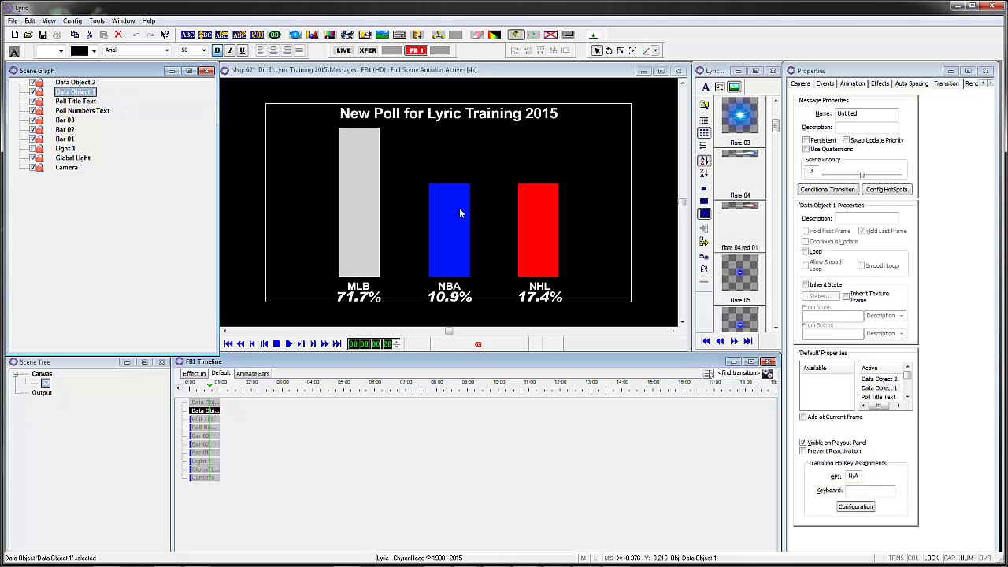
pyautogui.click(82, 85)
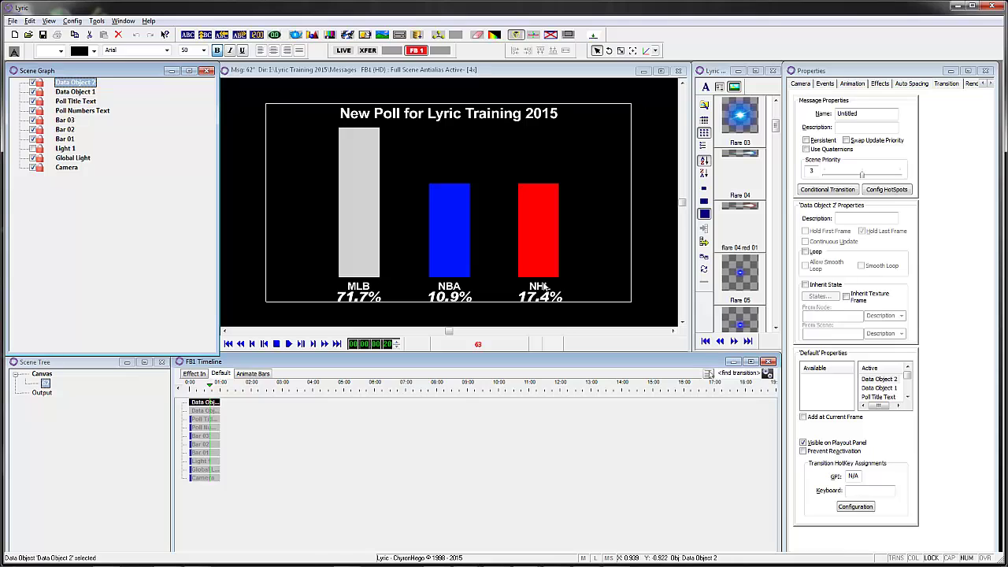
pyautogui.click(79, 93)
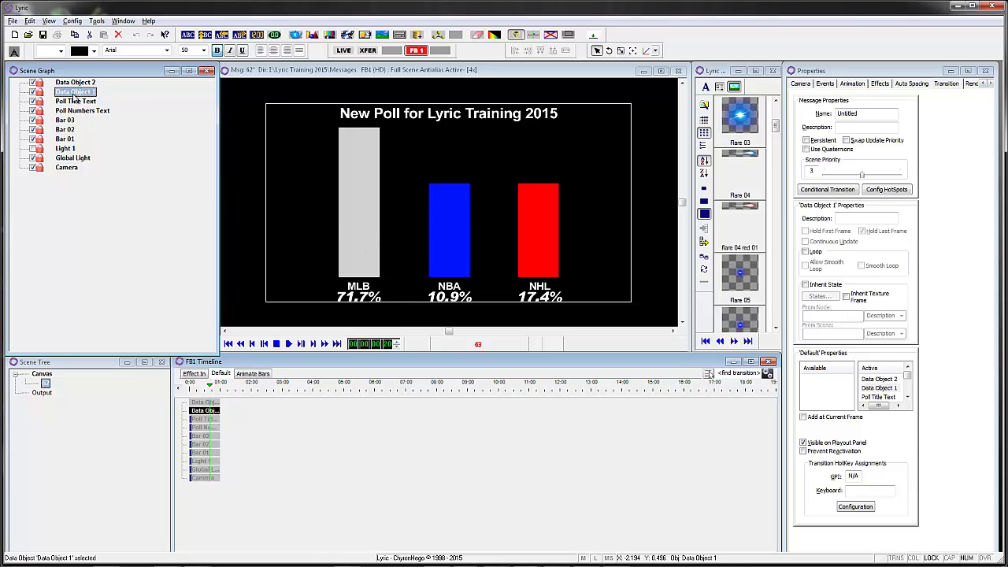
pyautogui.moveTo(93, 92); pyautogui.dragTo(116, 97)
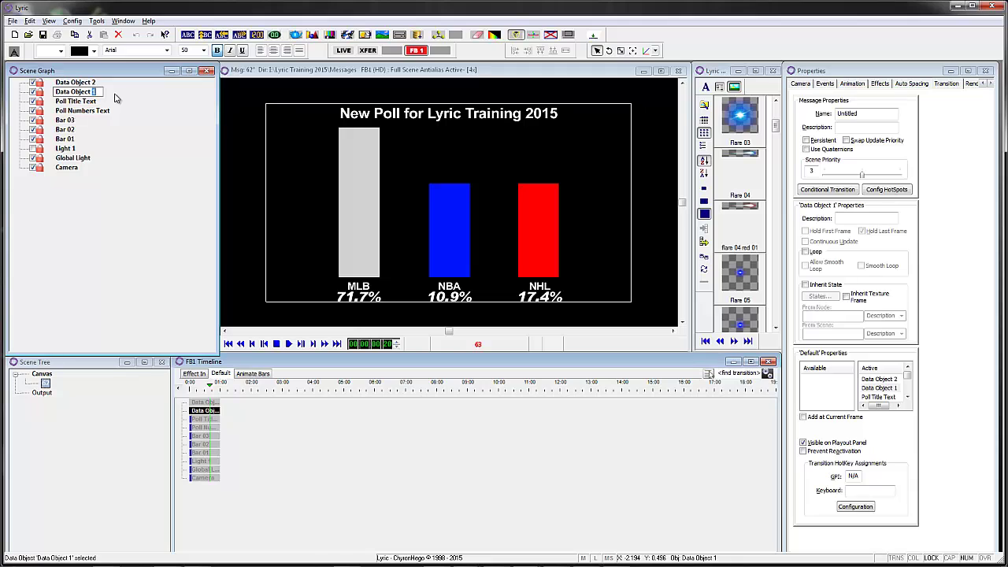
pyautogui.write('Bar')
pyautogui.press('Return')
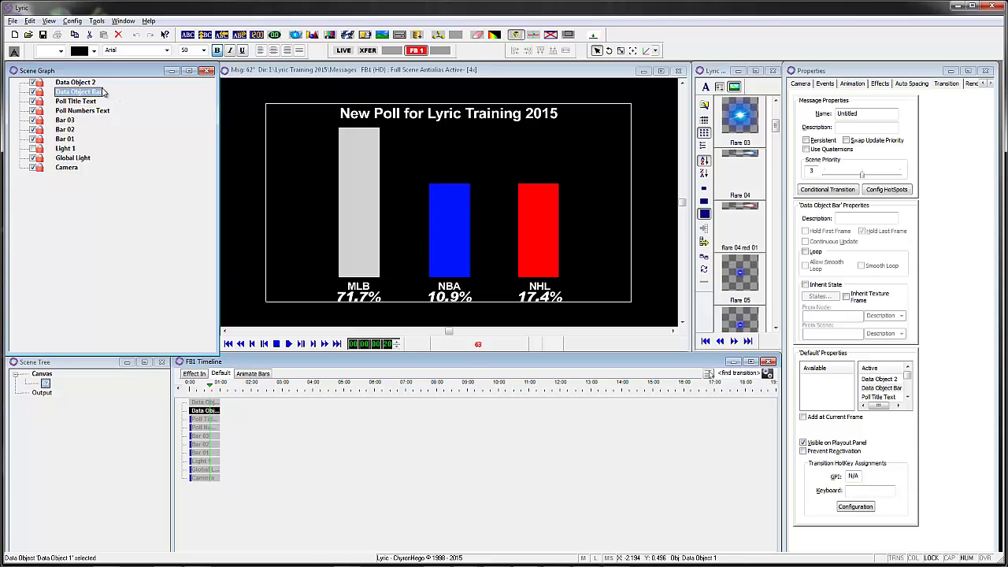
# Step: Rename Data Object 2 as "Data Object Title"
pyautogui.press('Up')
pyautogui.moveTo(92, 82); pyautogui.dragTo(128, 89)
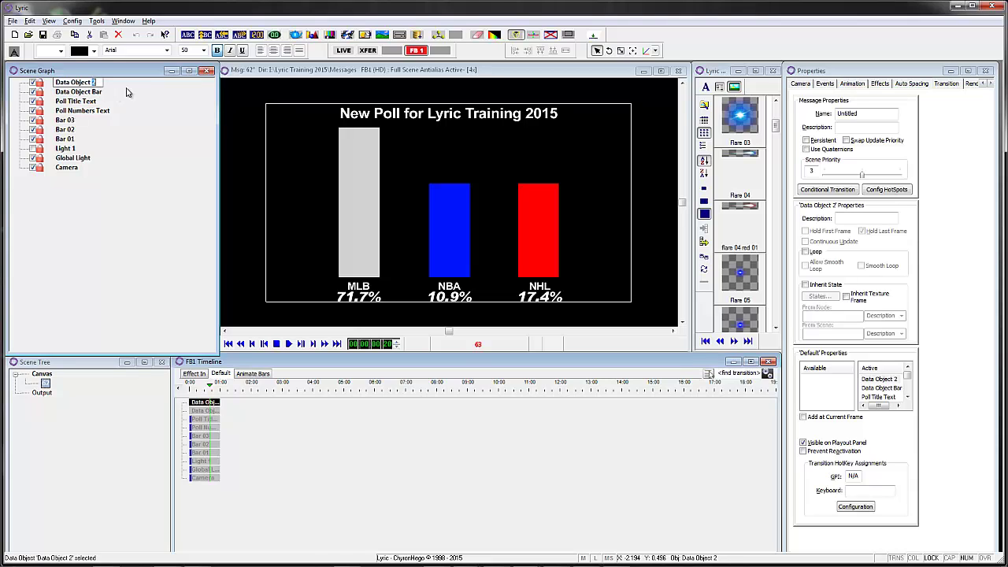
pyautogui.write('Title')
pyautogui.press('Return')
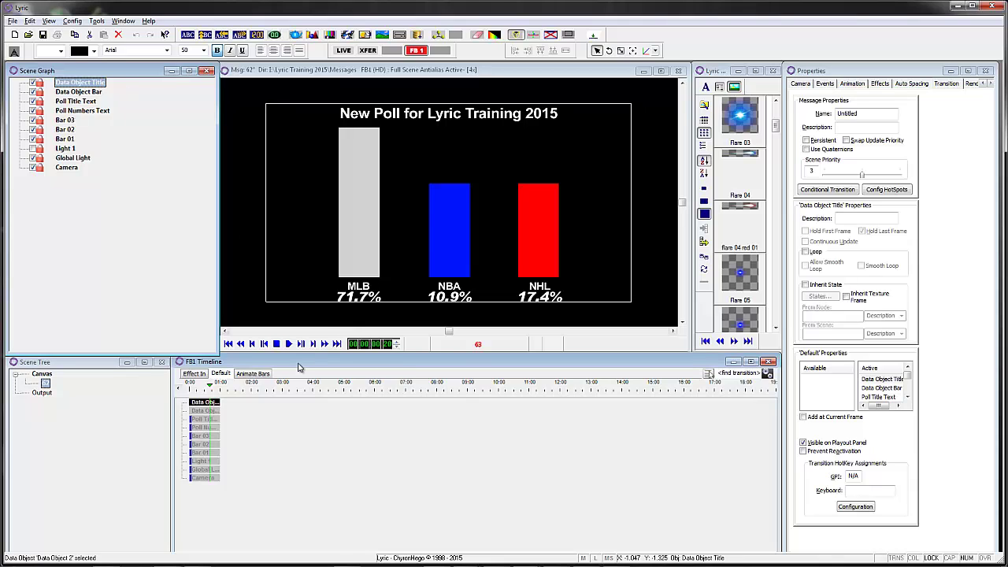
# Step: Compare the objects used in the Default and Animate Bars transitions, ending on Animate Bars
pyautogui.click(254, 374)
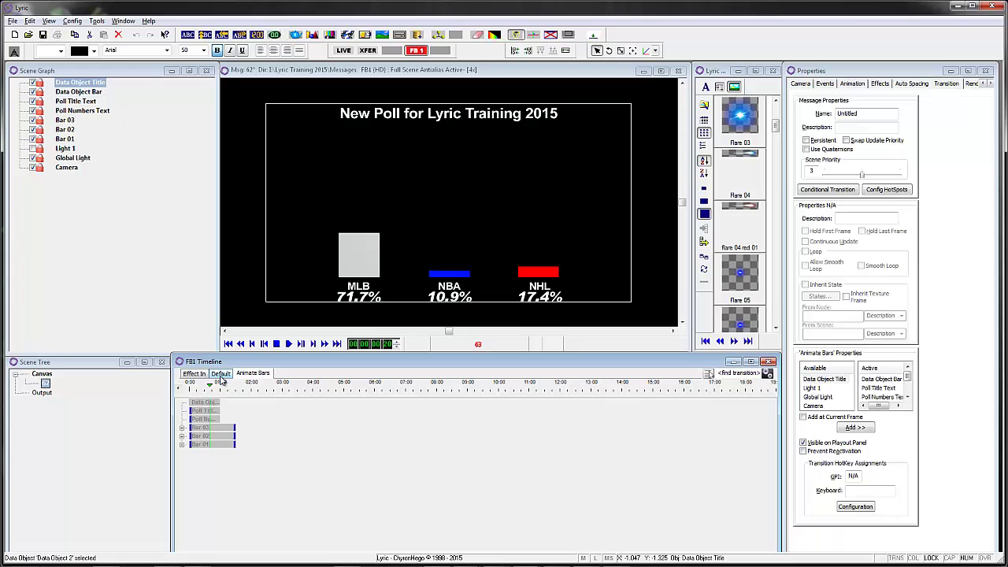
pyautogui.click(221, 375)
pyautogui.click(254, 375)
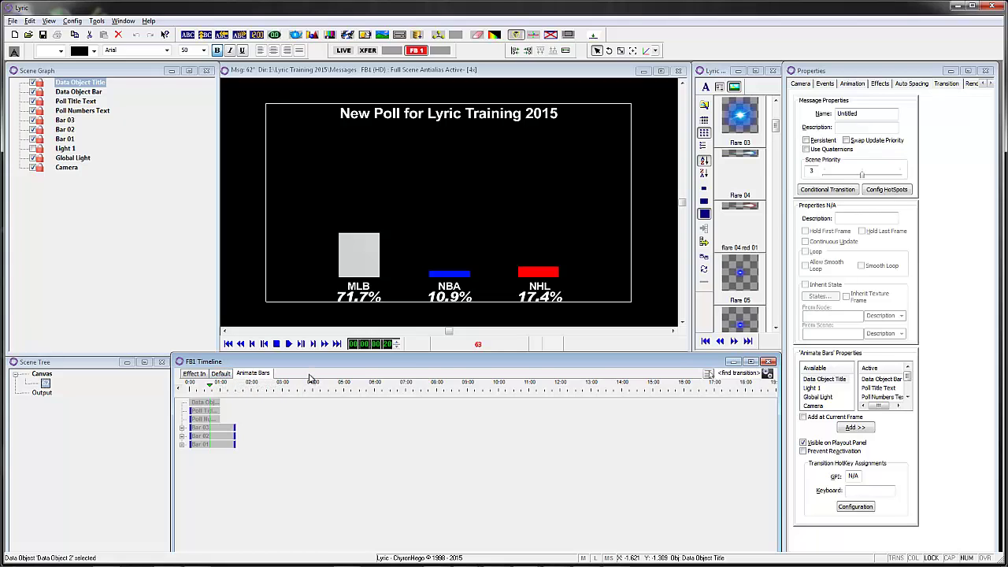
# Step: Add an empty transition named "Hold" after Animate Bars and save the message
pyautogui.rightClick(250, 378)
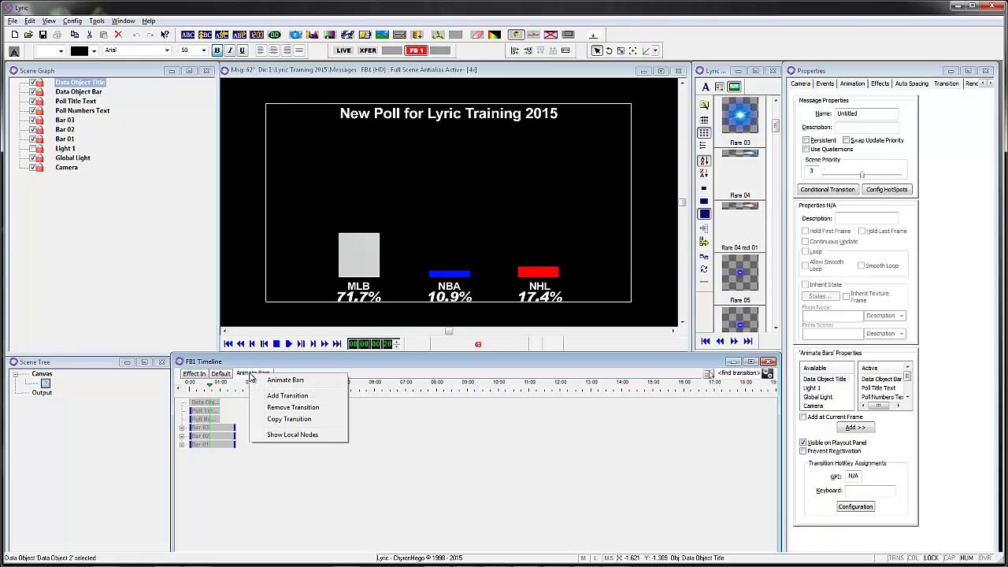
pyautogui.click(293, 395)
pyautogui.click(542, 255)
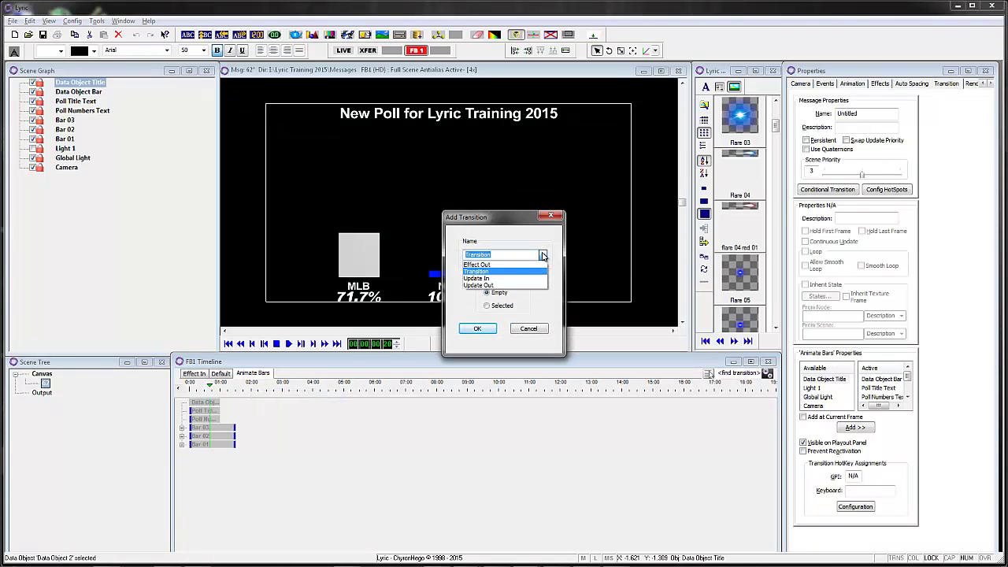
pyautogui.click(504, 271)
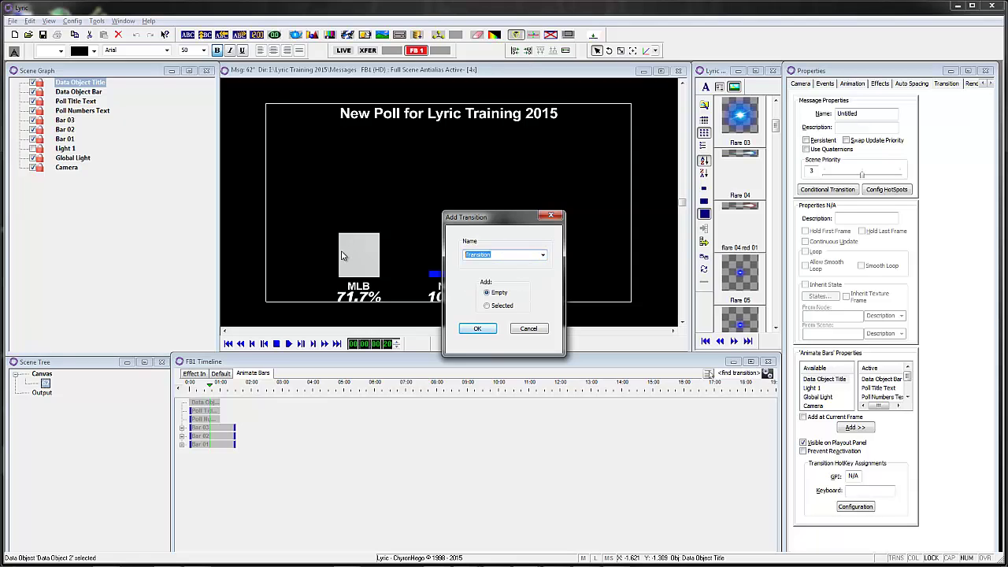
pyautogui.write('Hold')
pyautogui.click(477, 329)
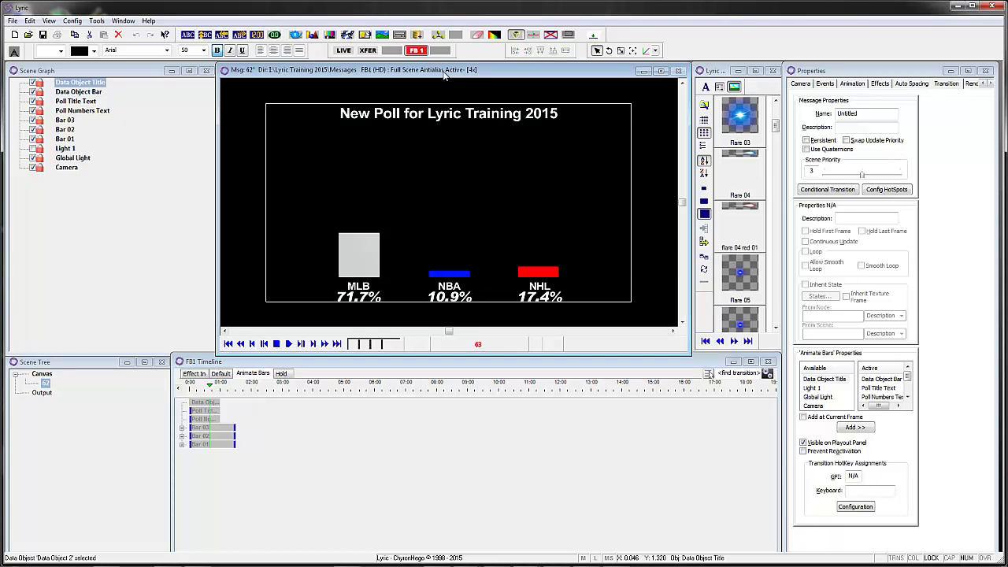
pyautogui.hotkey('ctrl', 's')
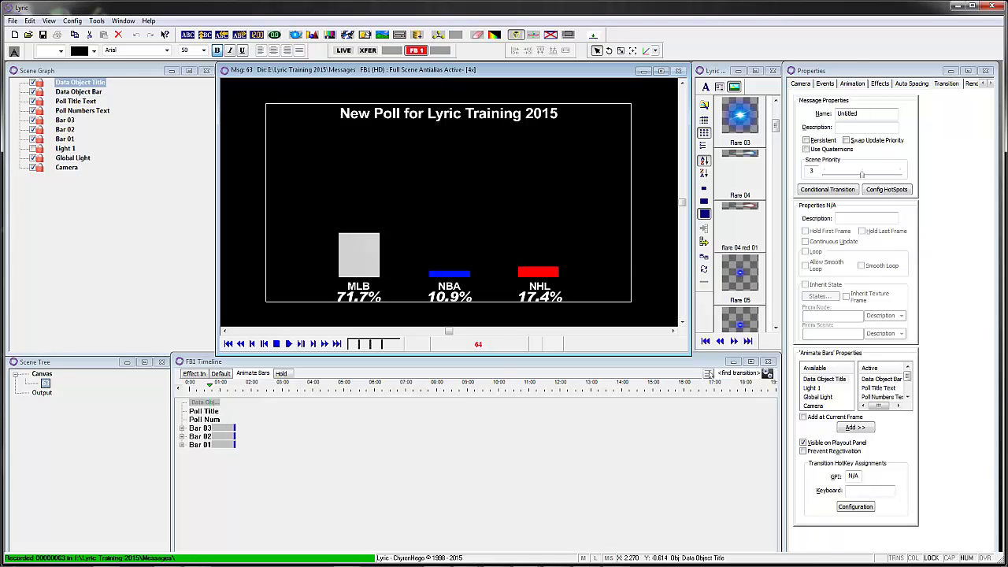
# Step: Add Bar 03, Bar 02 and Bar 01 to the Hold transition, taking them from Animate Bars
pyautogui.click(221, 373)
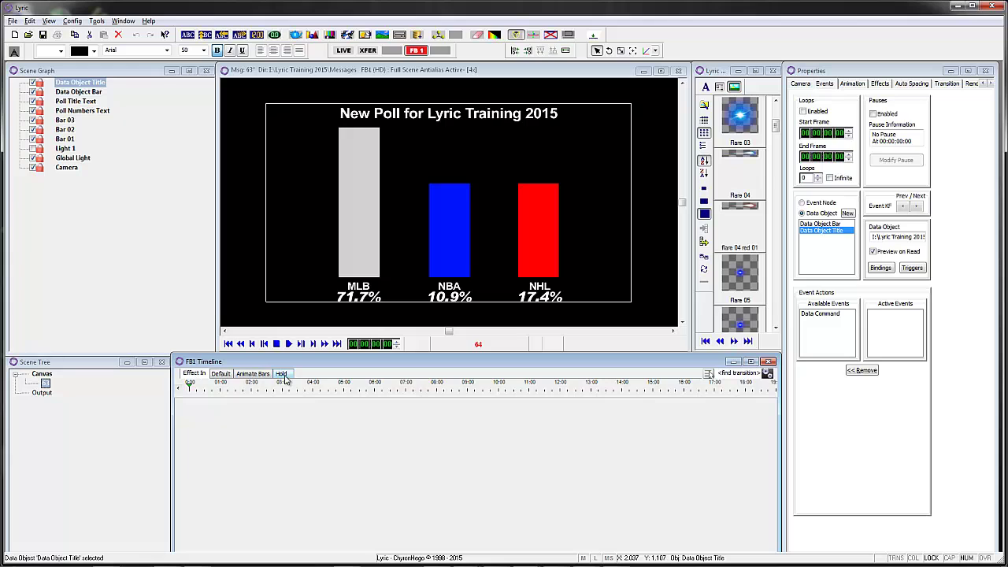
pyautogui.click(283, 375)
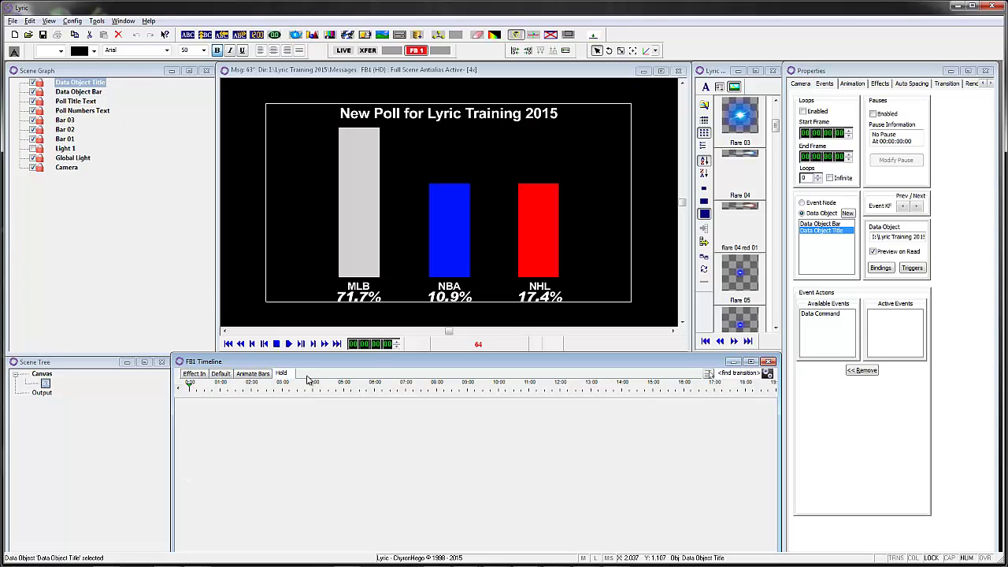
pyautogui.click(64, 119)
pyautogui.keyDown('ctrl'); pyautogui.click(64, 129); pyautogui.keyUp('ctrl')
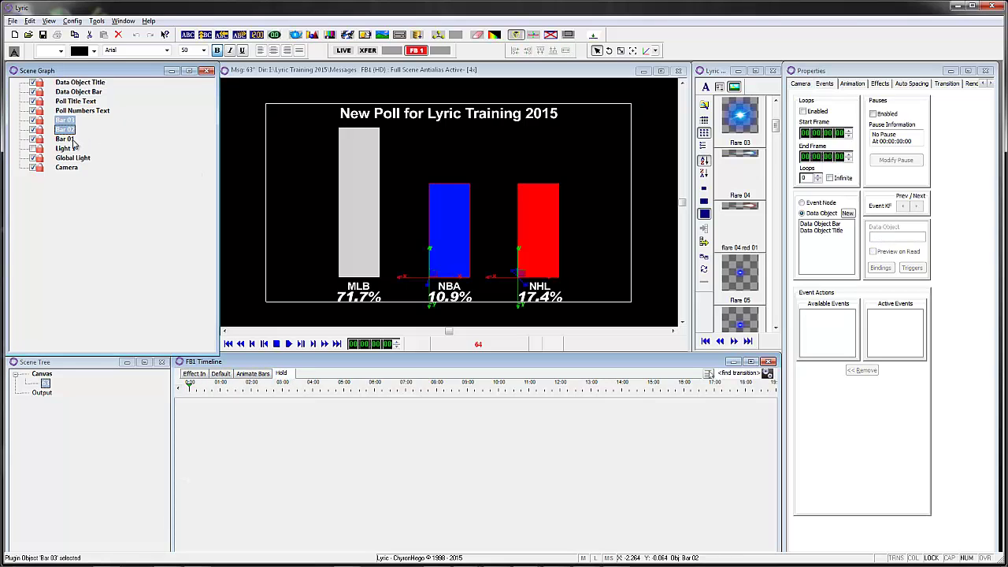
pyautogui.keyDown('ctrl'); pyautogui.click(72, 140); pyautogui.keyUp('ctrl')
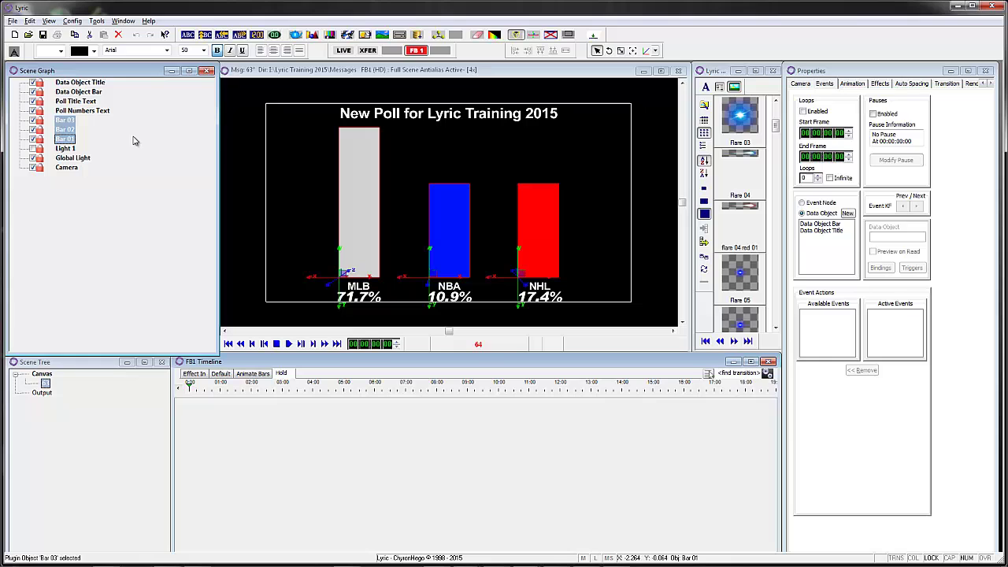
pyautogui.rightClick(942, 278)
pyautogui.click(949, 422)
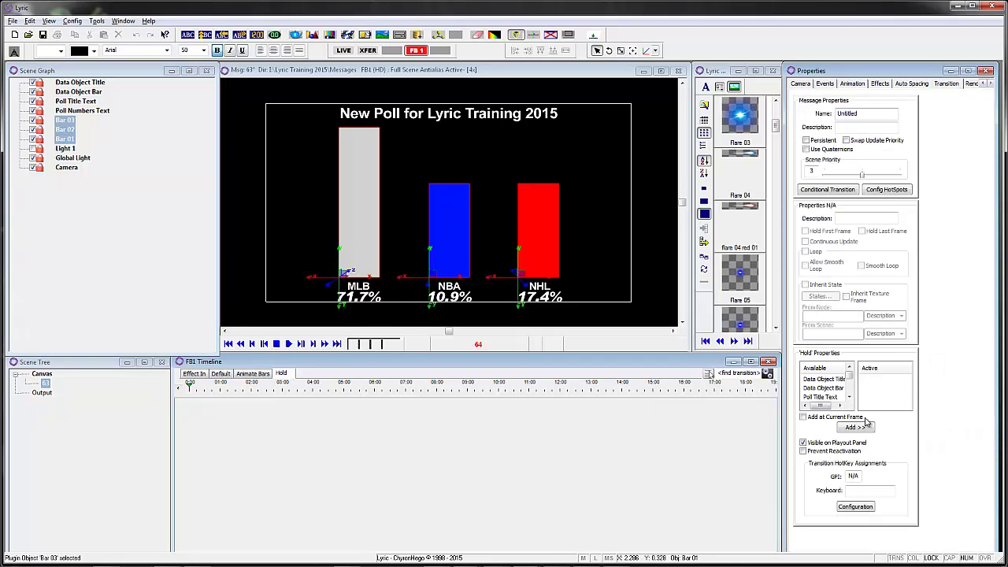
pyautogui.click(858, 428)
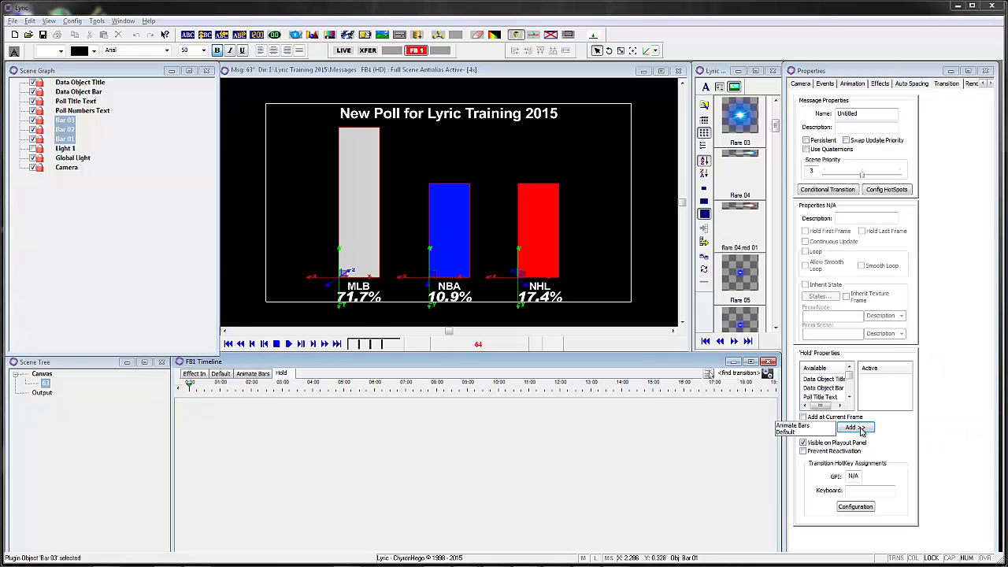
pyautogui.click(816, 426)
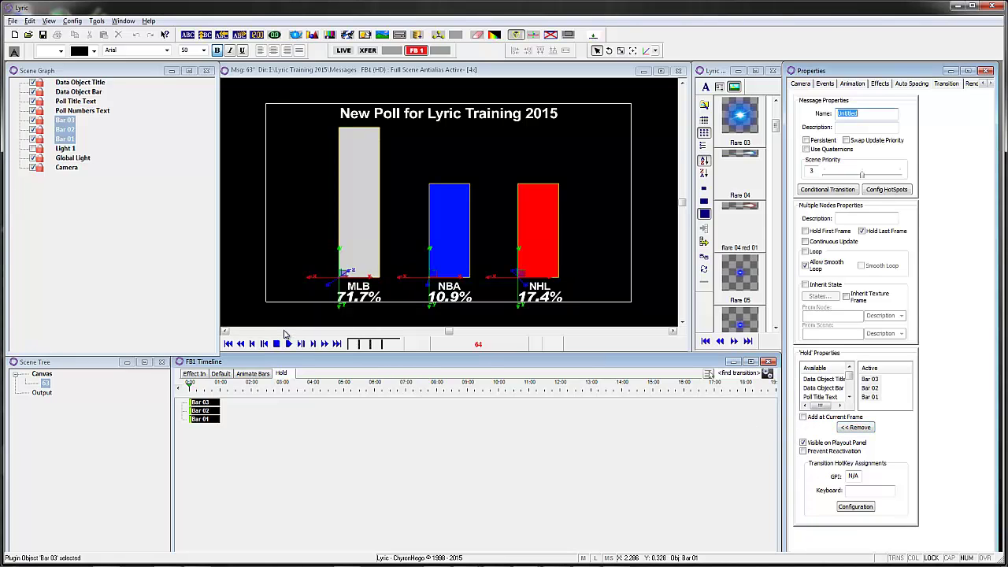
# Step: Add Data Object Bar to the Hold transition, taking it from the Default transition
pyautogui.click(81, 92)
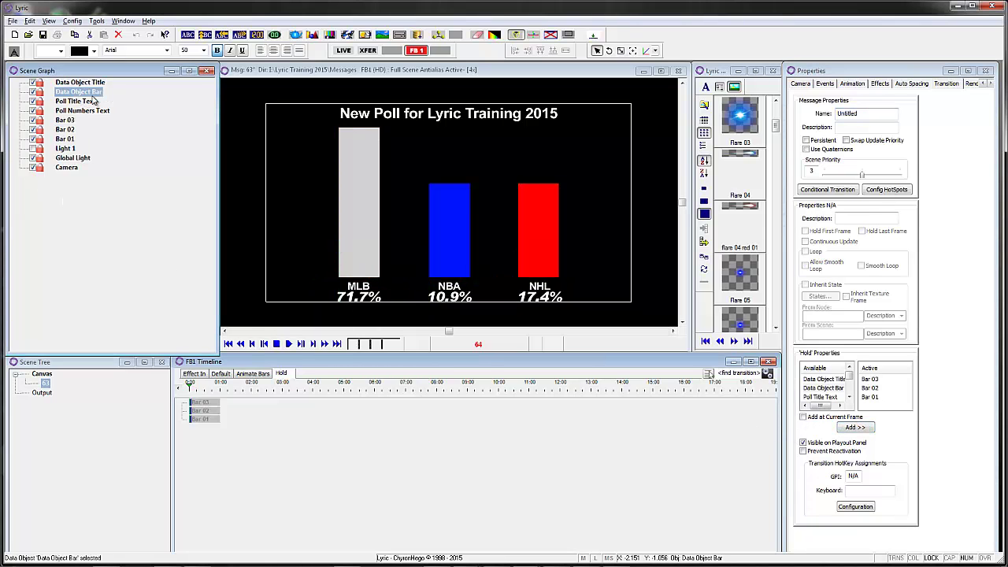
pyautogui.click(868, 428)
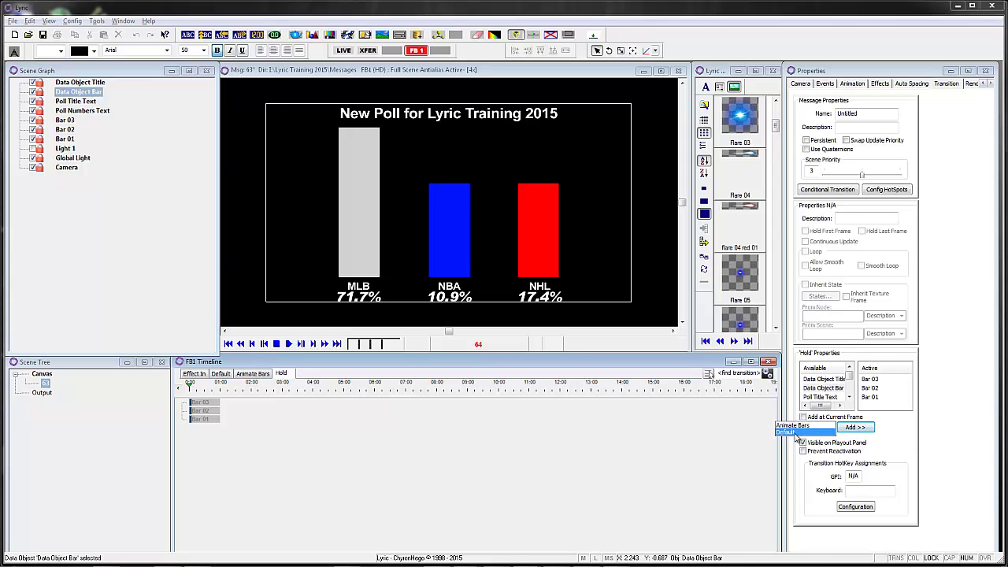
pyautogui.click(795, 433)
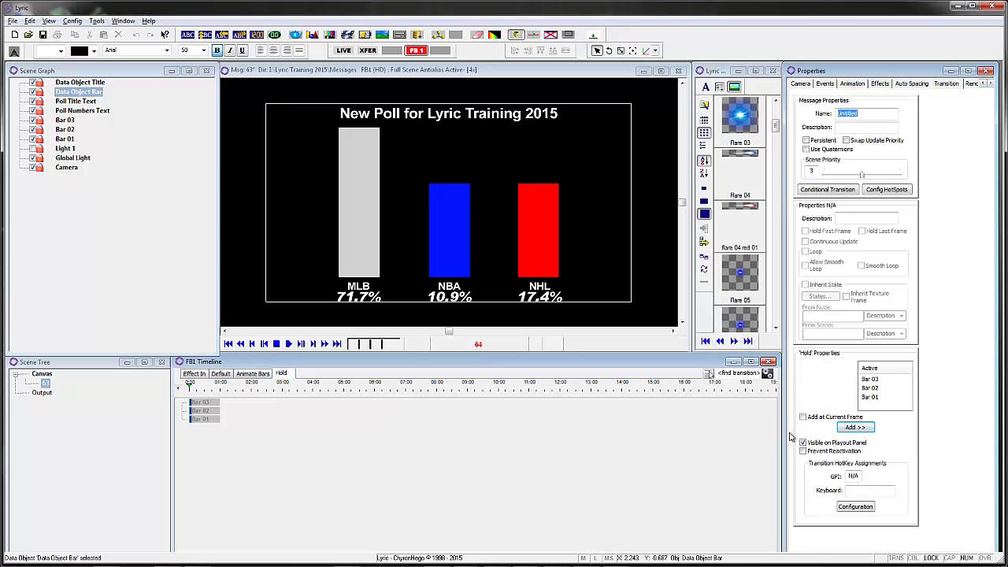
pyautogui.click(290, 346)
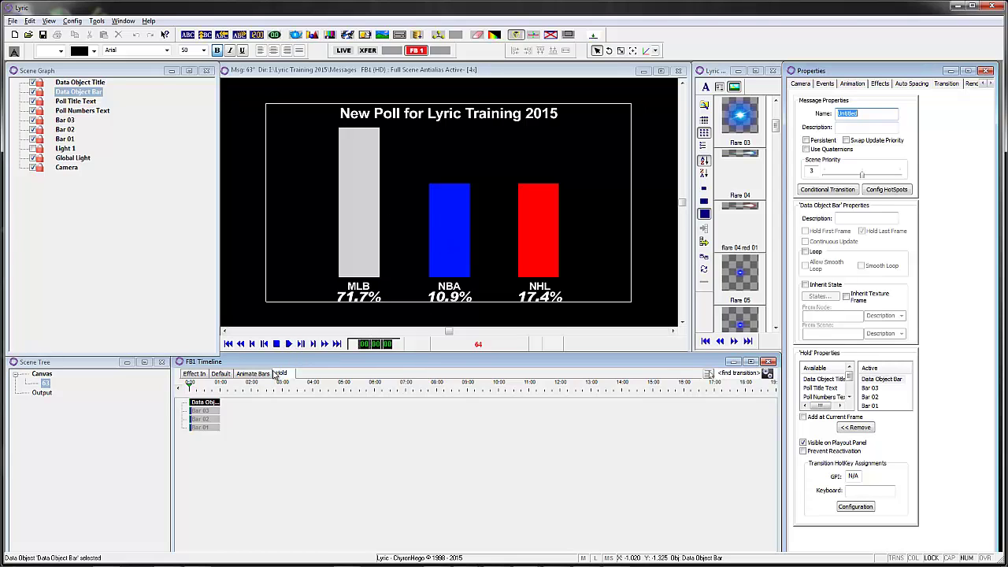
# Step: Give Data Object Bar a Data Command event with the Refresh action at frame 0 of the Hold transition
pyautogui.rightClick(909, 218)
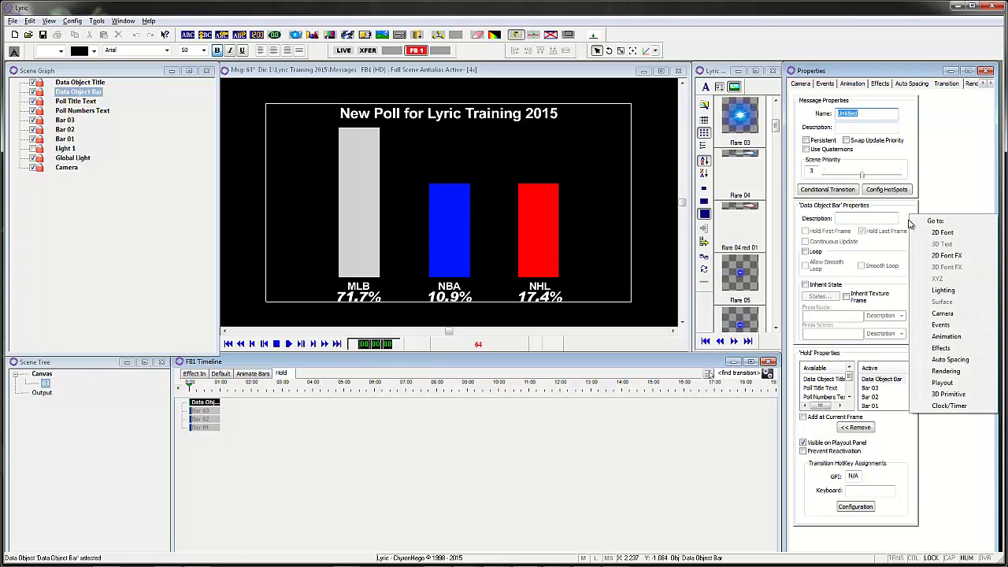
pyautogui.click(941, 325)
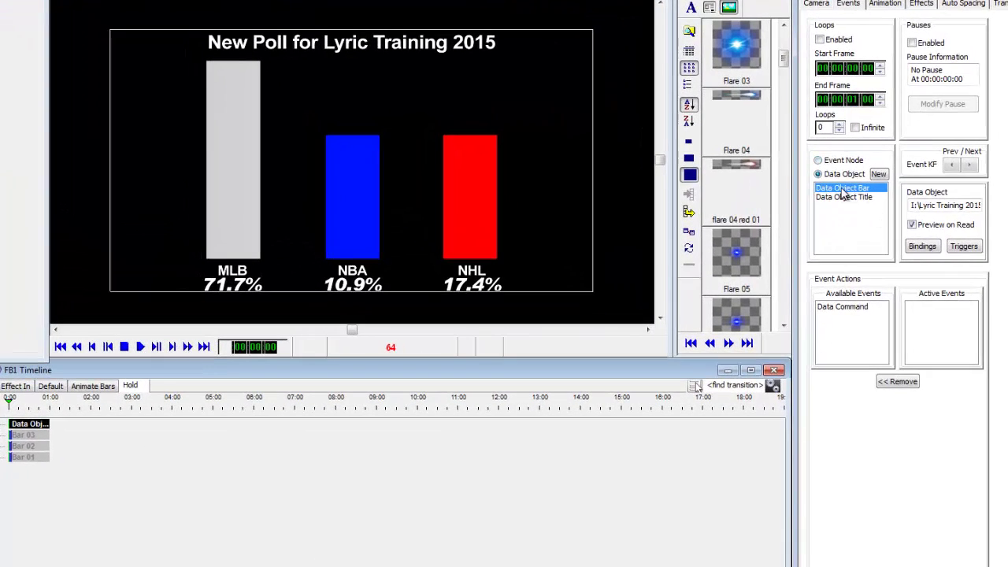
pyautogui.click(847, 307)
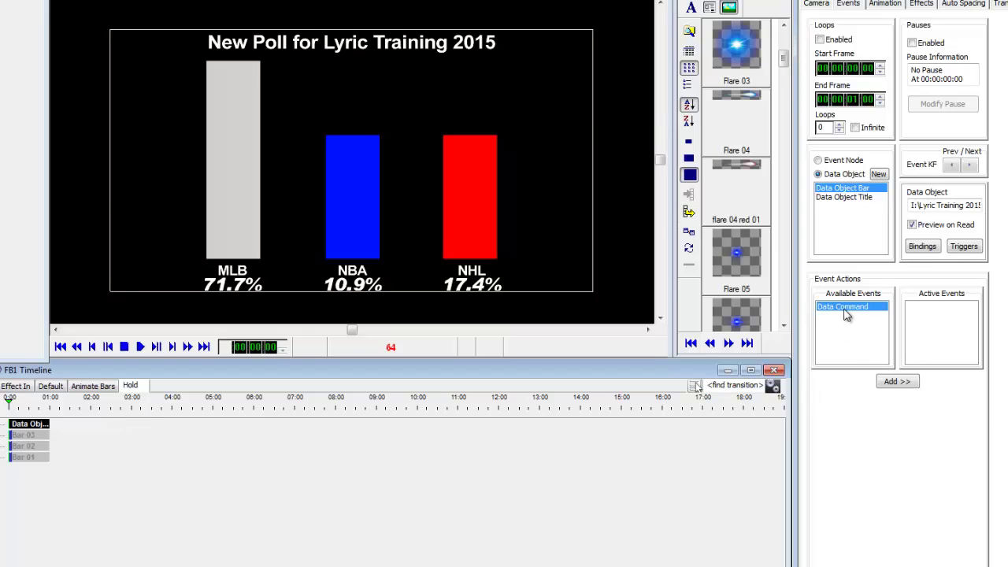
pyautogui.click(898, 381)
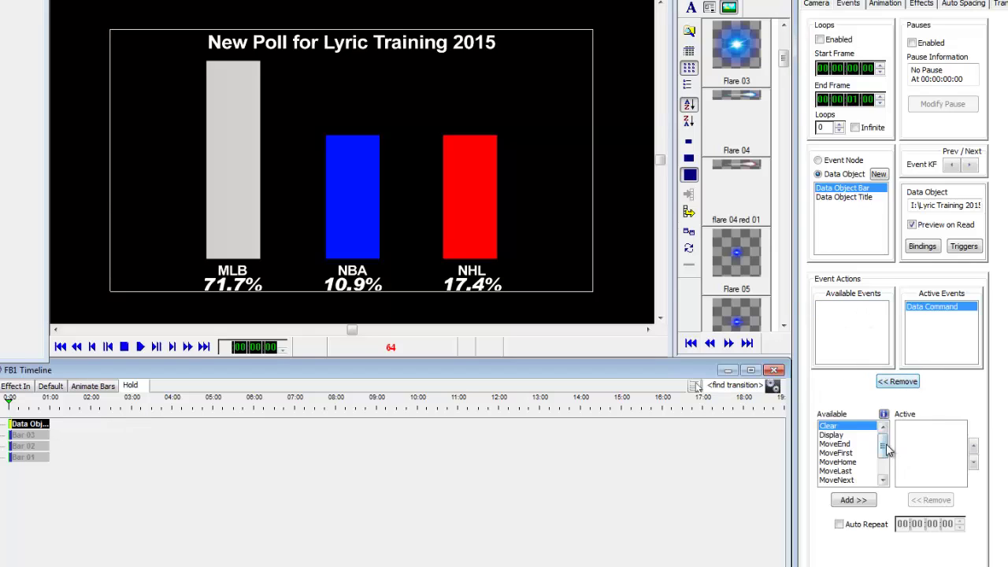
pyautogui.scroll(-2, 885, 451)
pyautogui.click(835, 462)
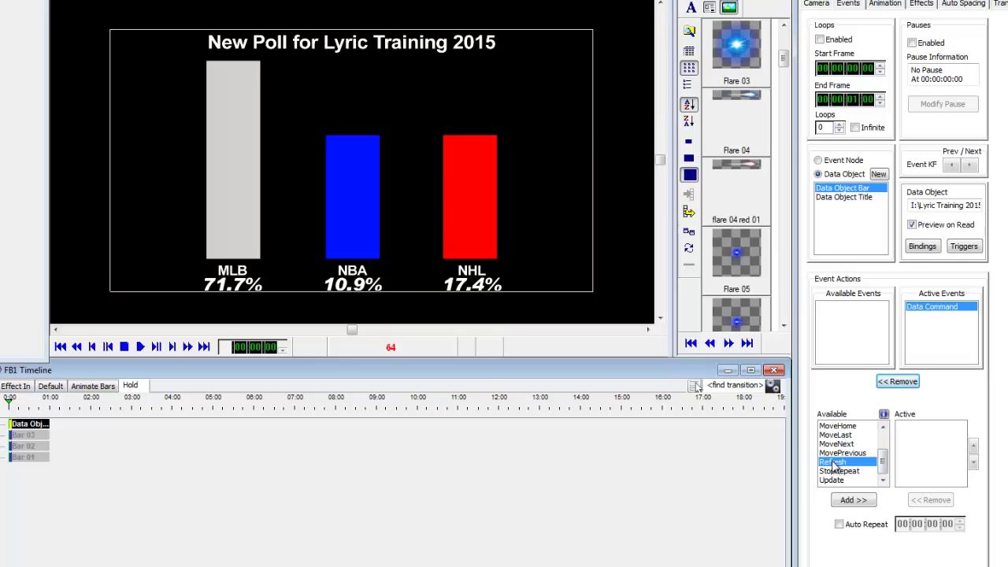
pyautogui.click(853, 500)
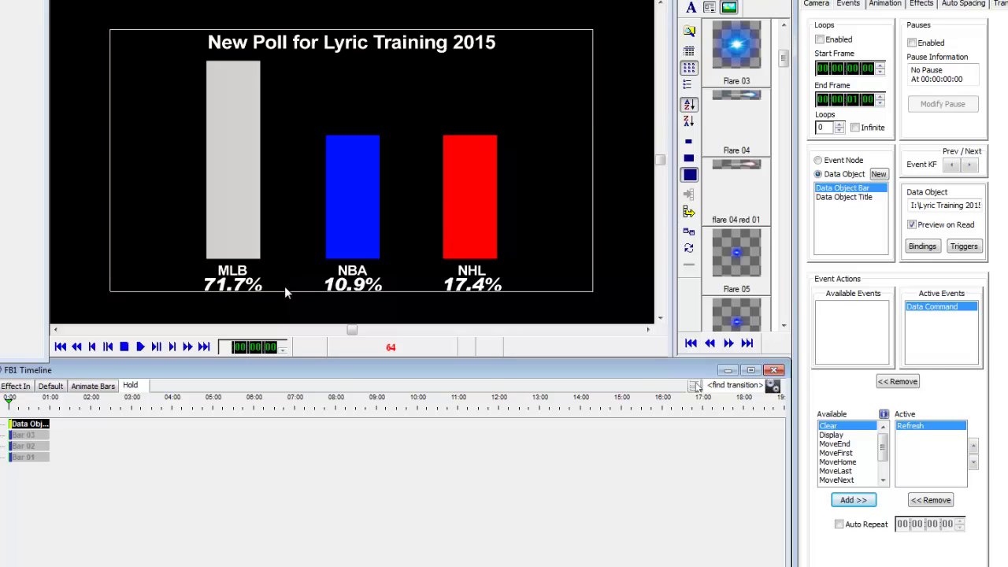
# Step: Add a Data Command event with the Update action to Data Object Bar at frame 1 of Hold
pyautogui.click(173, 348)
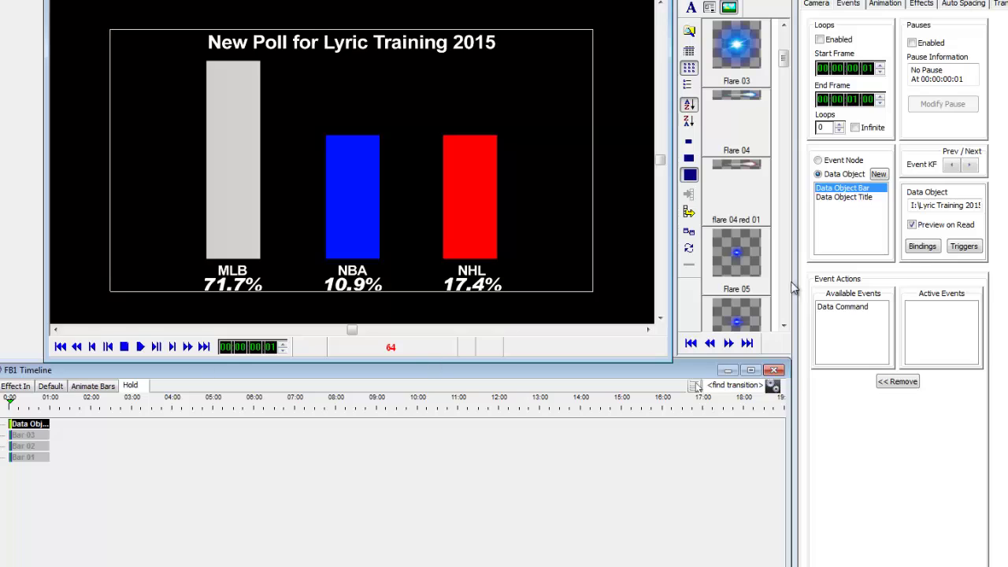
pyautogui.click(841, 307)
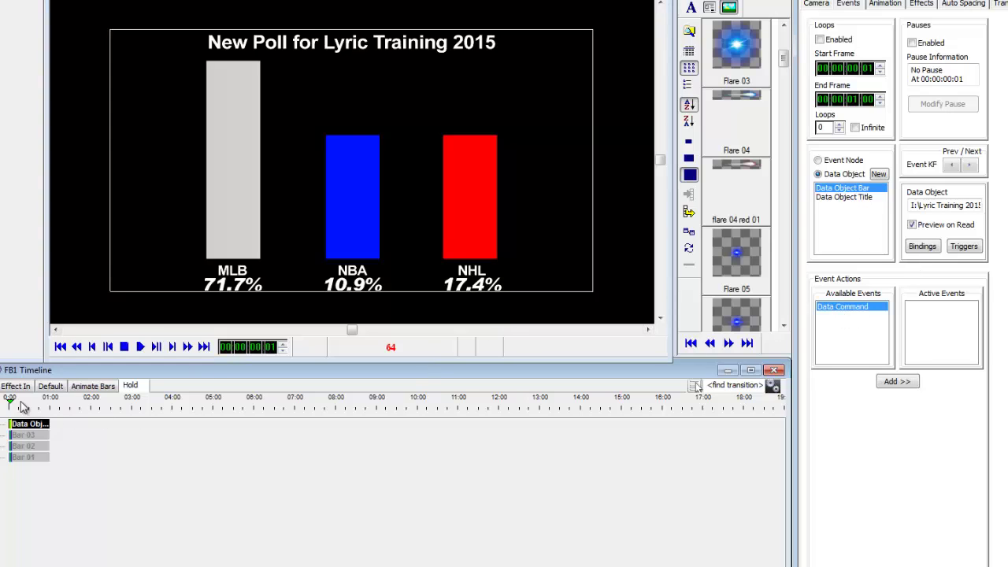
pyautogui.click(910, 382)
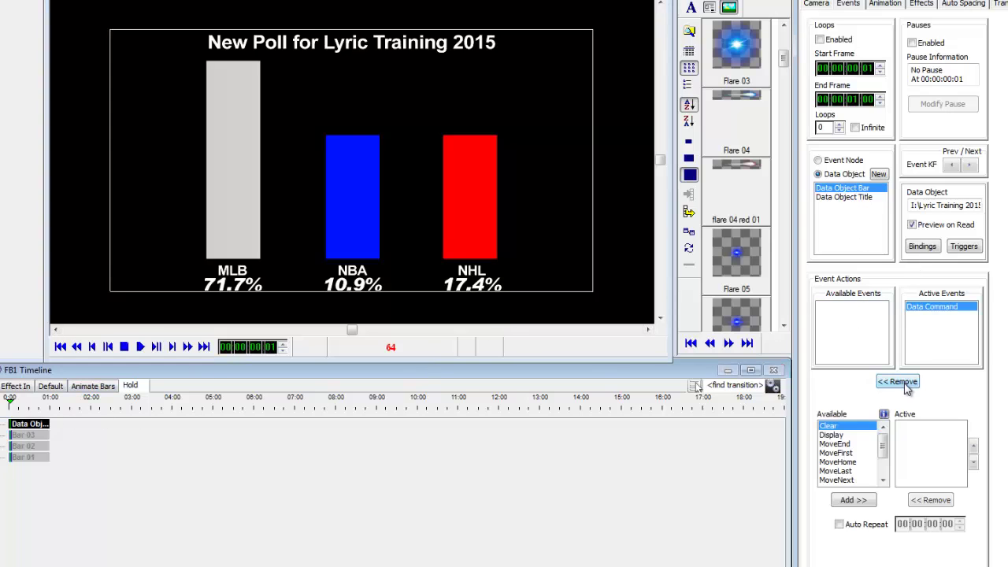
pyautogui.moveTo(884, 451); pyautogui.dragTo(883, 475)
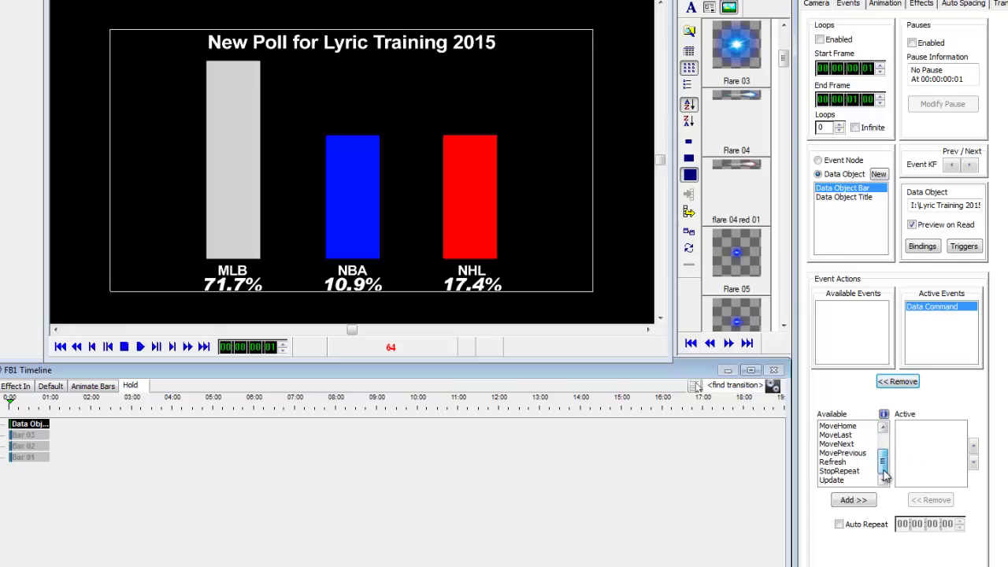
pyautogui.click(833, 479)
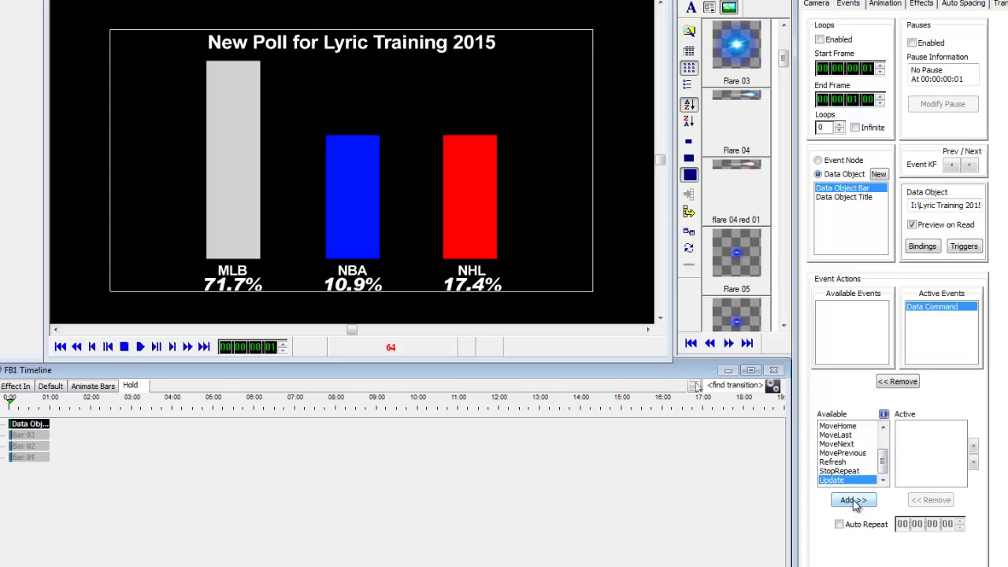
pyautogui.click(851, 502)
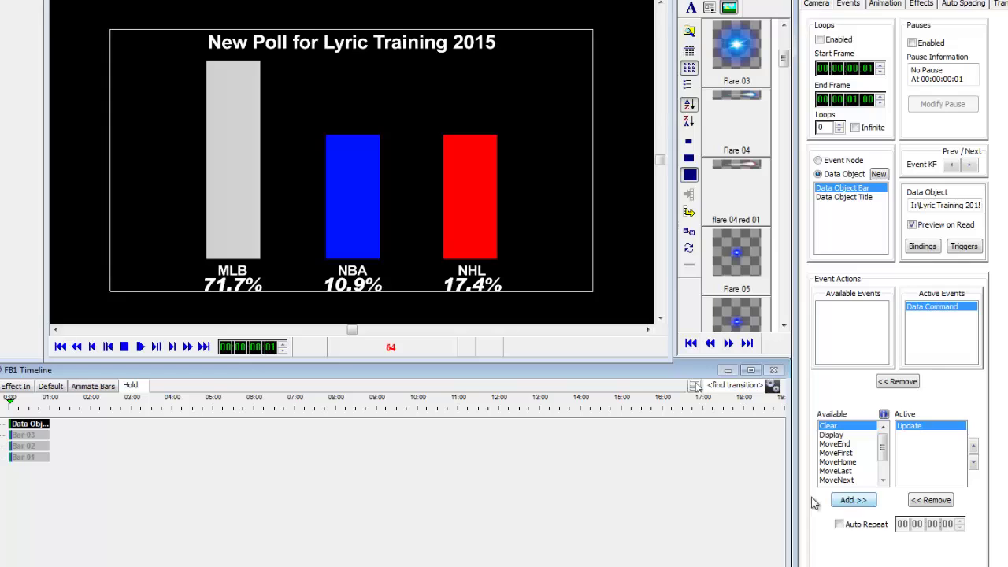
# Step: Add a Data Command event with the Display action to Data Object Bar at 00:00:01:00, the end of Hold
pyautogui.click(204, 347)
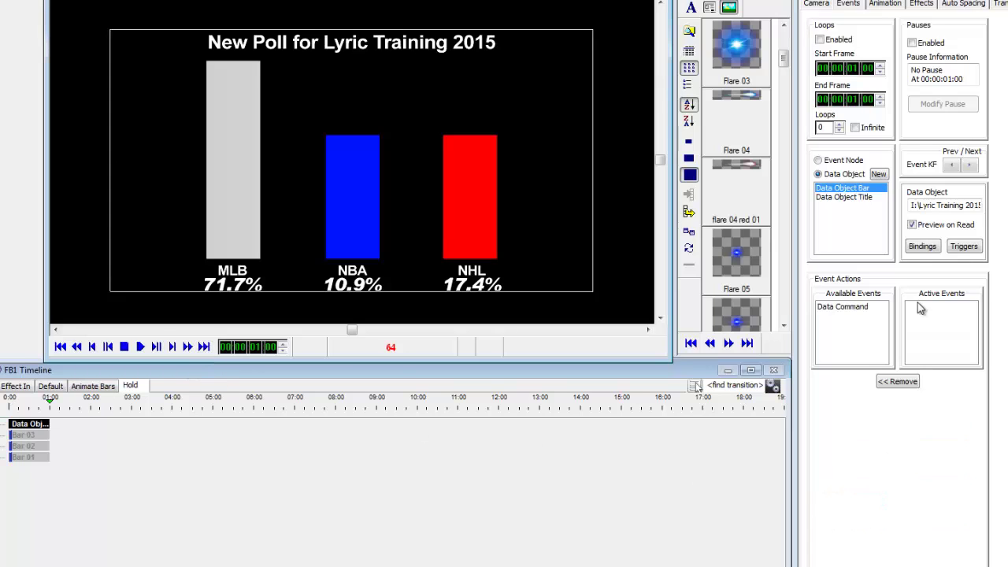
pyautogui.click(841, 307)
pyautogui.click(897, 381)
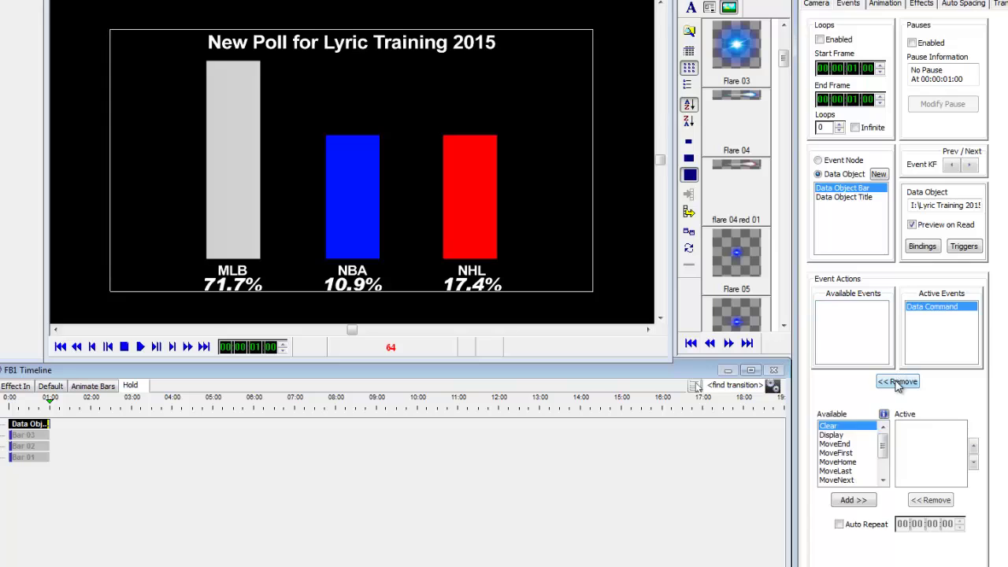
pyautogui.click(831, 434)
pyautogui.click(862, 505)
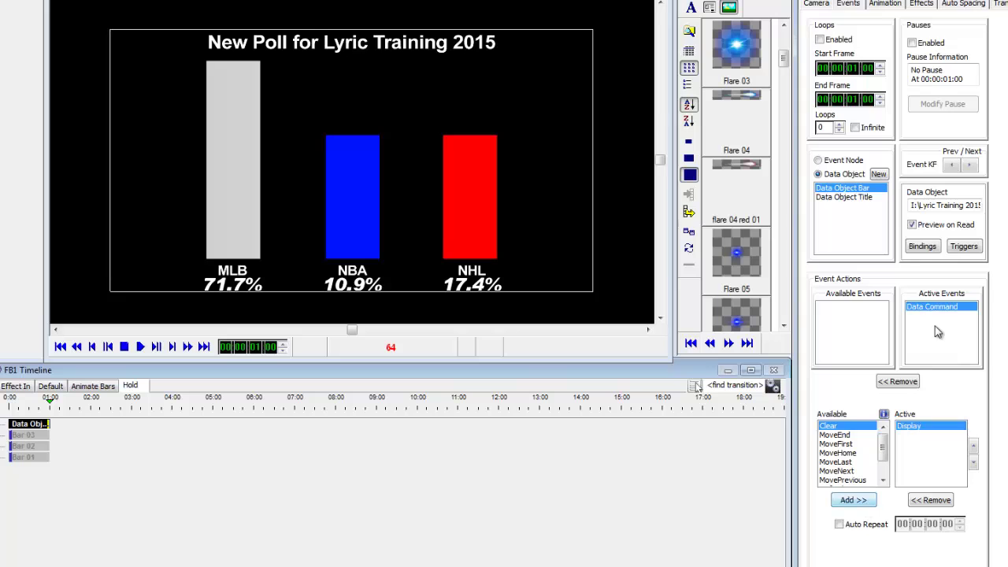
# Step: Remove the Display data command from Data Object Bar's On Update trigger and close the trigger settings
pyautogui.click(964, 247)
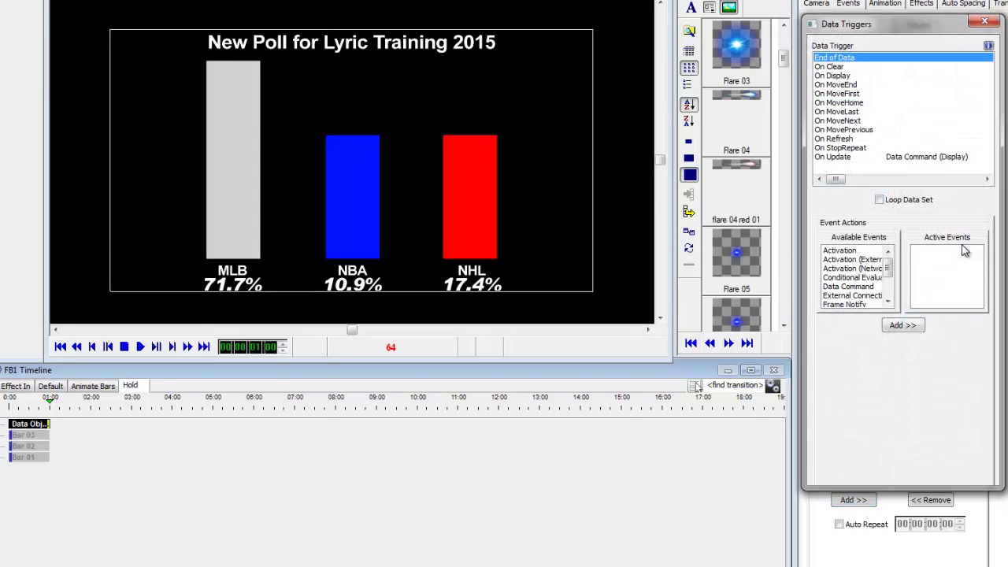
pyautogui.click(832, 158)
pyautogui.click(905, 326)
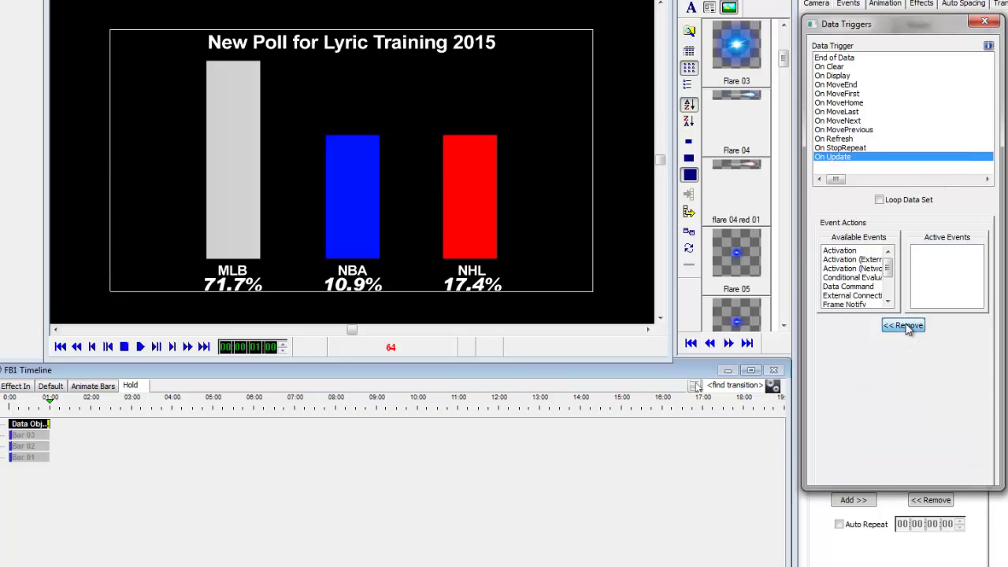
pyautogui.click(984, 23)
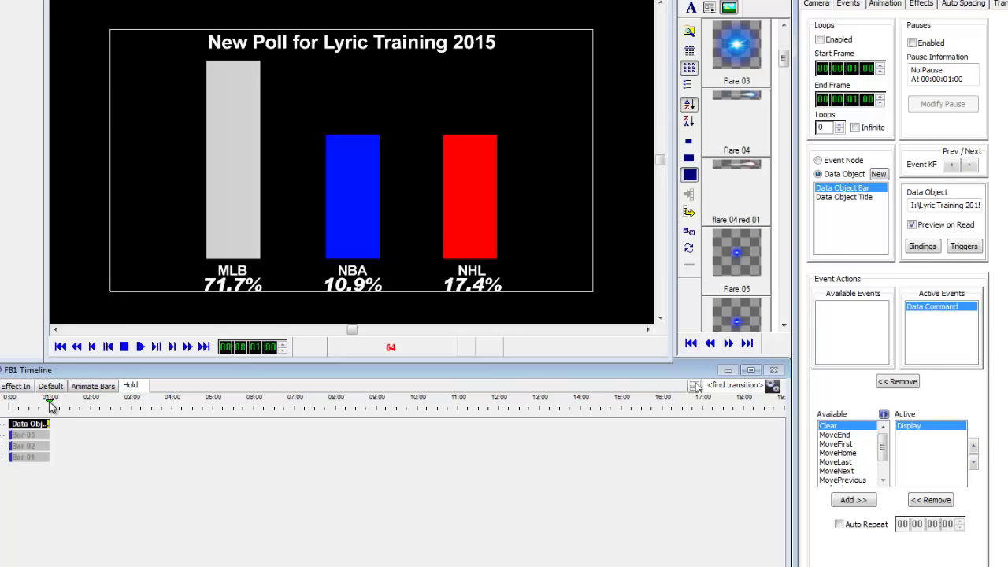
# Step: Create an event node with an Activation event at frame 20 of the Hold transition that activates Animate Bars
pyautogui.moveTo(50, 403); pyautogui.dragTo(36, 406)
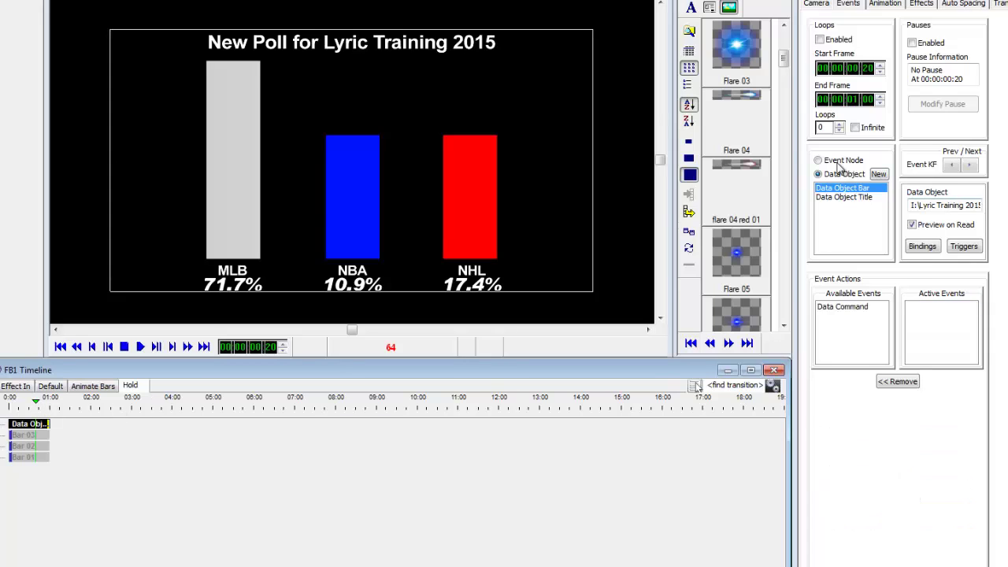
pyautogui.click(818, 161)
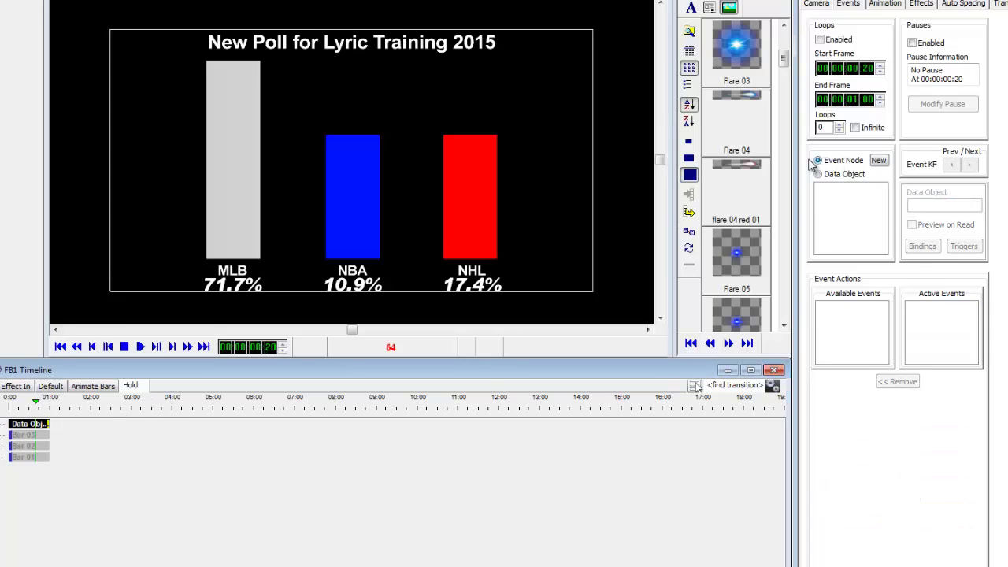
pyautogui.click(879, 161)
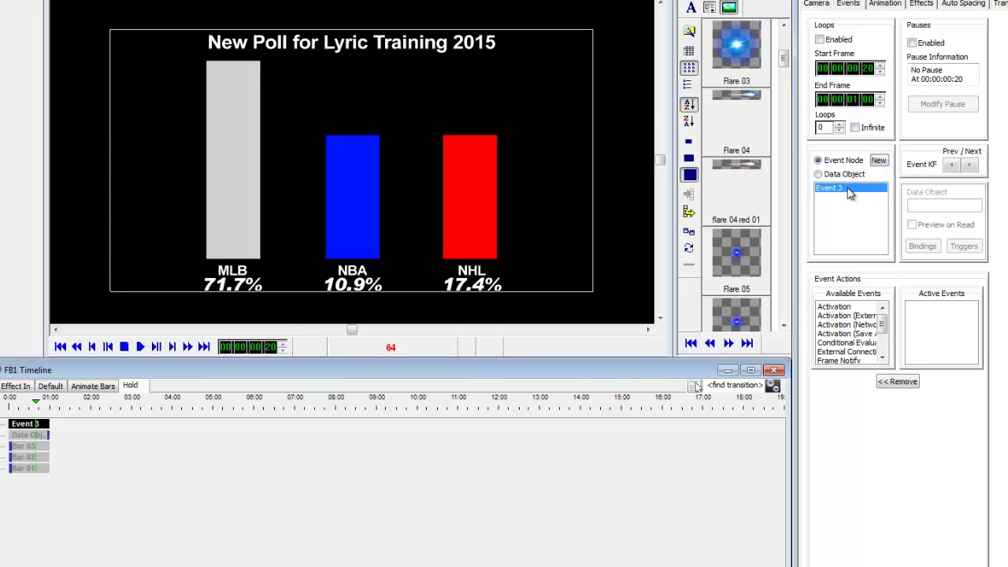
pyautogui.click(834, 307)
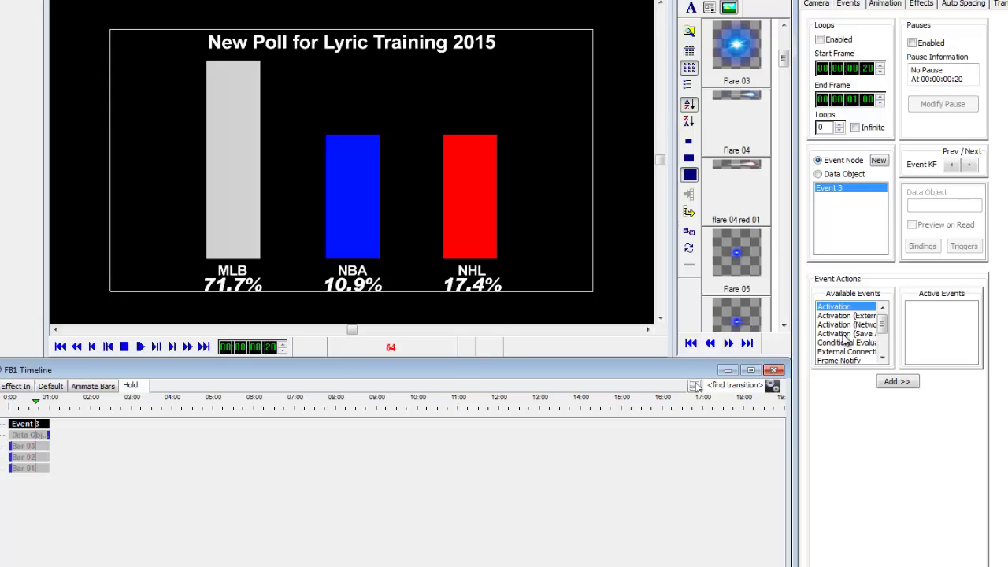
pyautogui.click(897, 381)
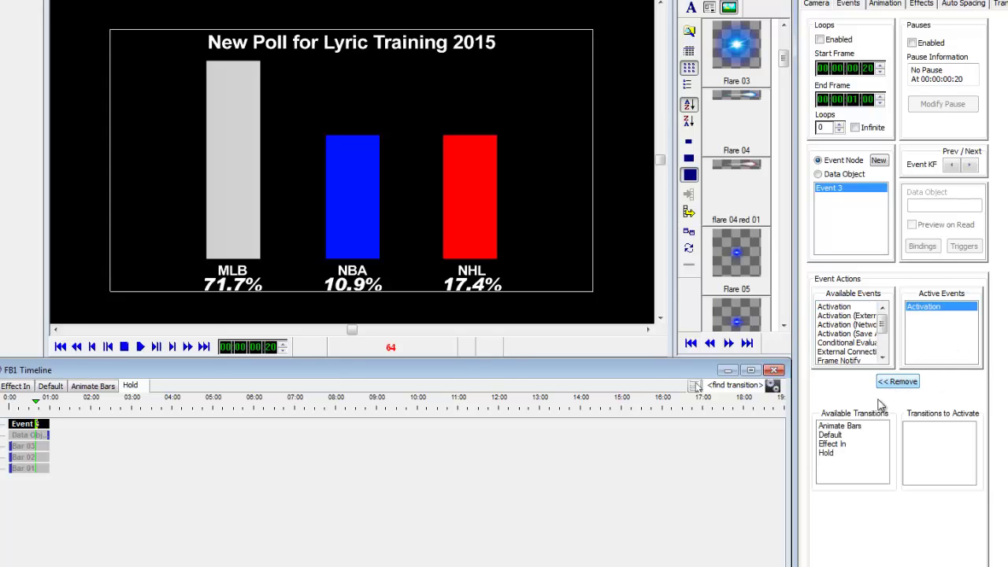
pyautogui.click(842, 426)
pyautogui.click(894, 506)
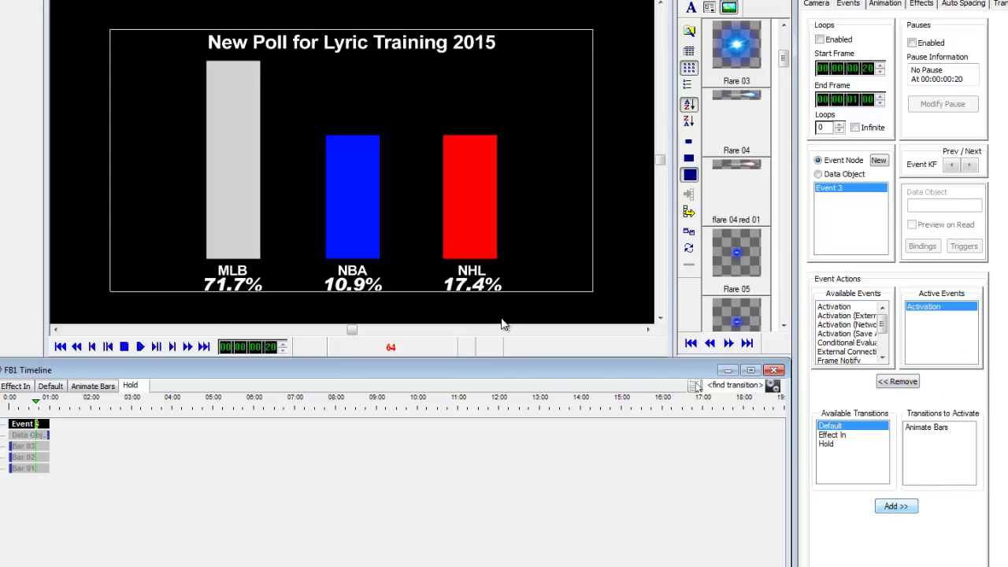
# Step: Create an event node with an Activation event at 00:00:01:25 of the Animate Bars transition that activates Hold
pyautogui.click(96, 391)
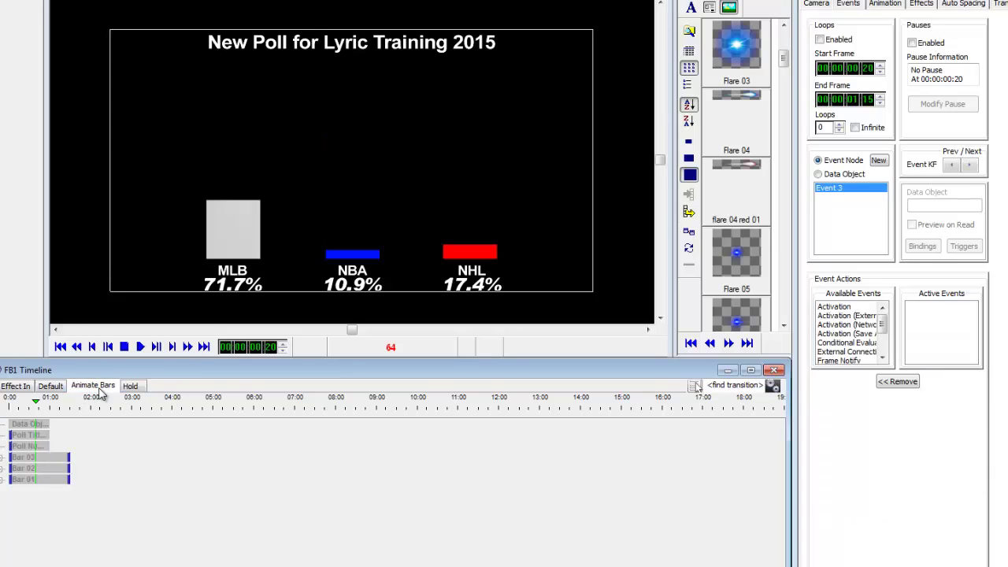
pyautogui.click(61, 347)
pyautogui.click(31, 424)
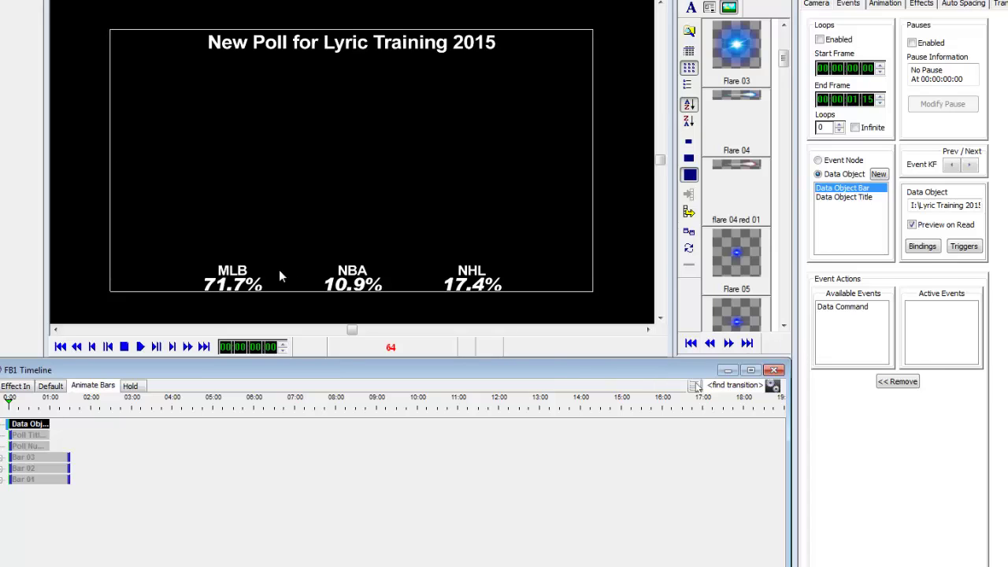
pyautogui.moveTo(8, 402); pyautogui.dragTo(83, 406)
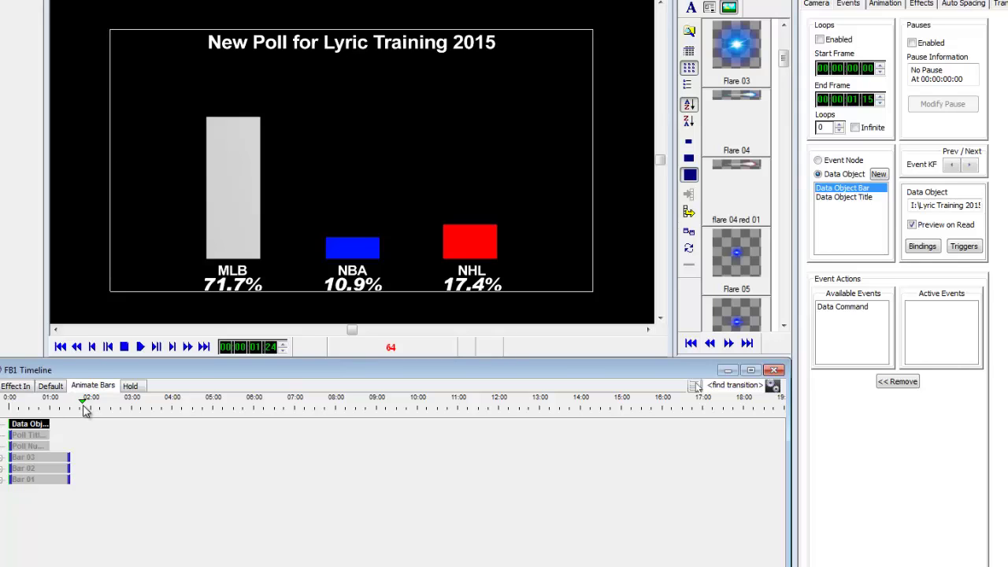
pyautogui.click(827, 162)
pyautogui.click(886, 162)
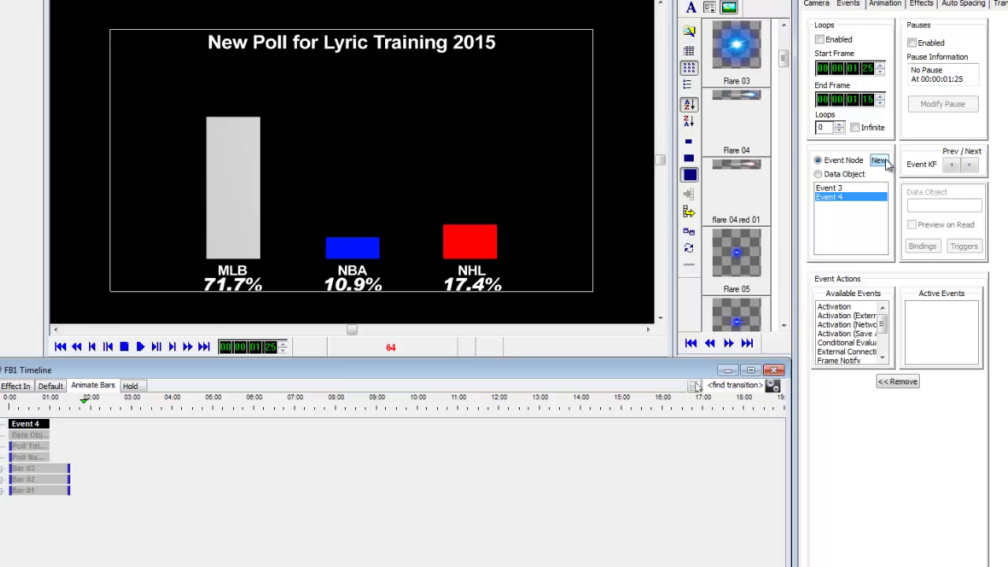
pyautogui.click(842, 307)
pyautogui.click(898, 381)
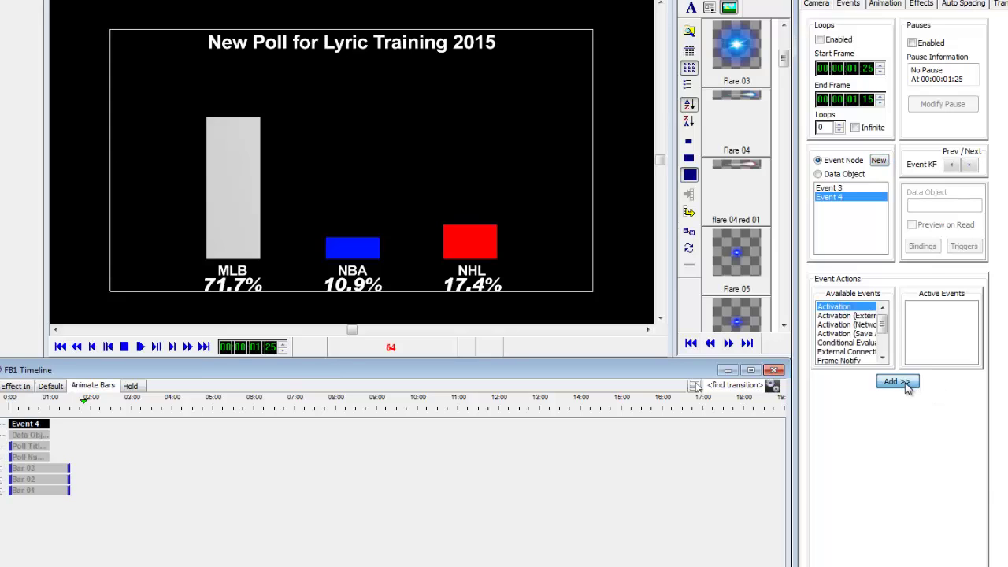
pyautogui.click(823, 454)
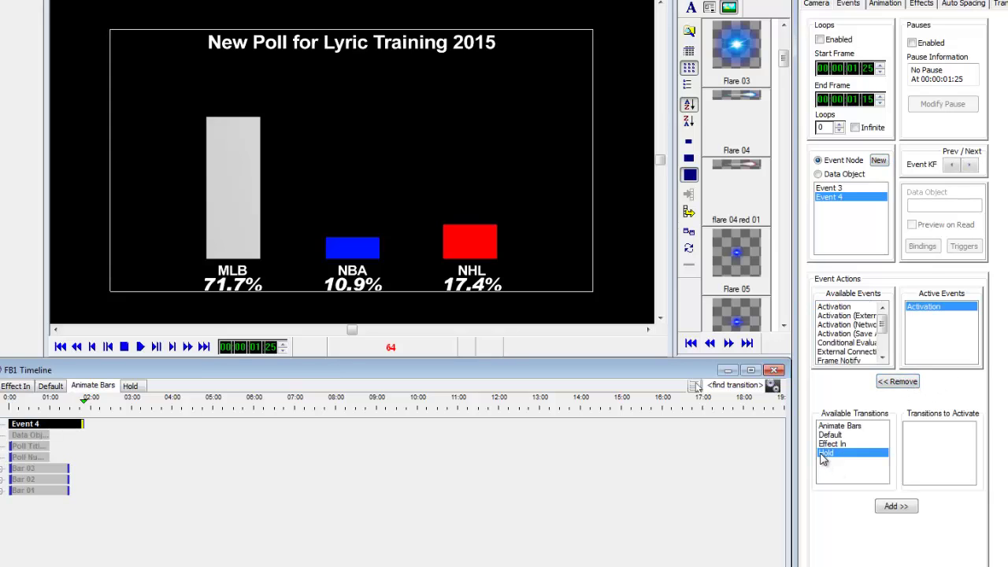
pyautogui.click(894, 507)
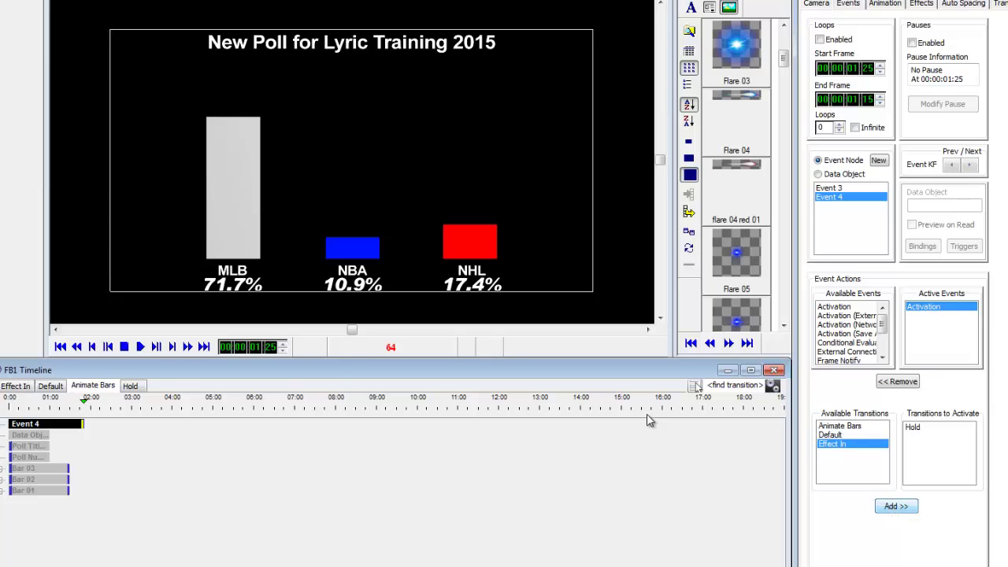
# Step: Add Bar 01, Bar 02 and Bar 03 to the Effect In transition, taking their settings from the Default transition
pyautogui.click(51, 386)
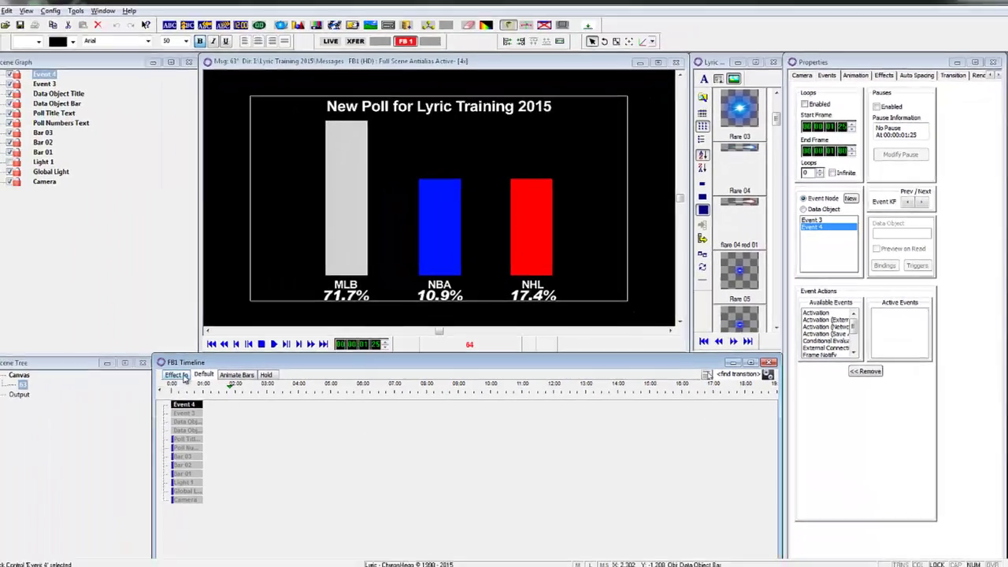
pyautogui.click(16, 386)
pyautogui.moveTo(244, 386); pyautogui.dragTo(187, 390)
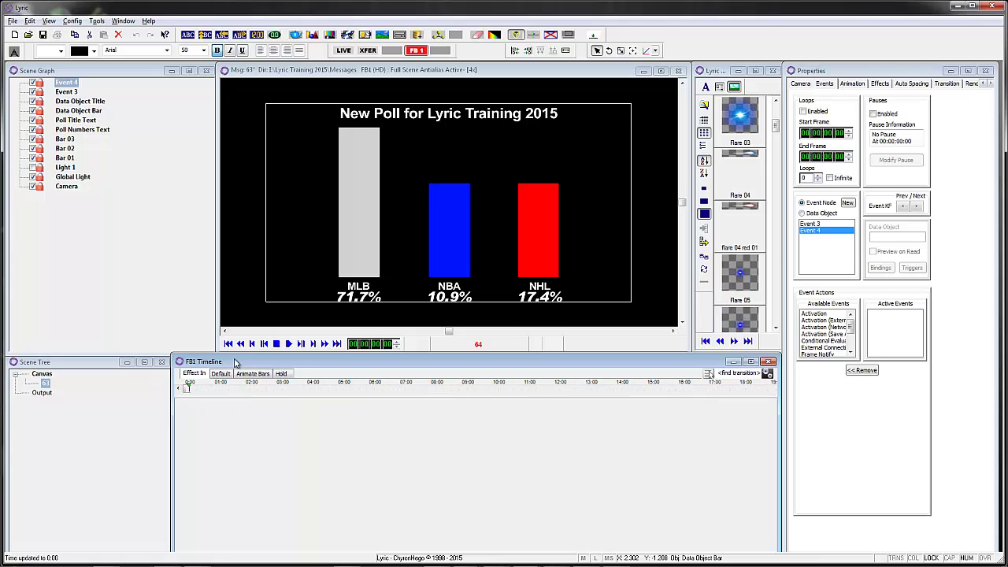
pyautogui.click(66, 158)
pyautogui.keyDown('ctrl'); pyautogui.click(66, 148); pyautogui.keyUp('ctrl')
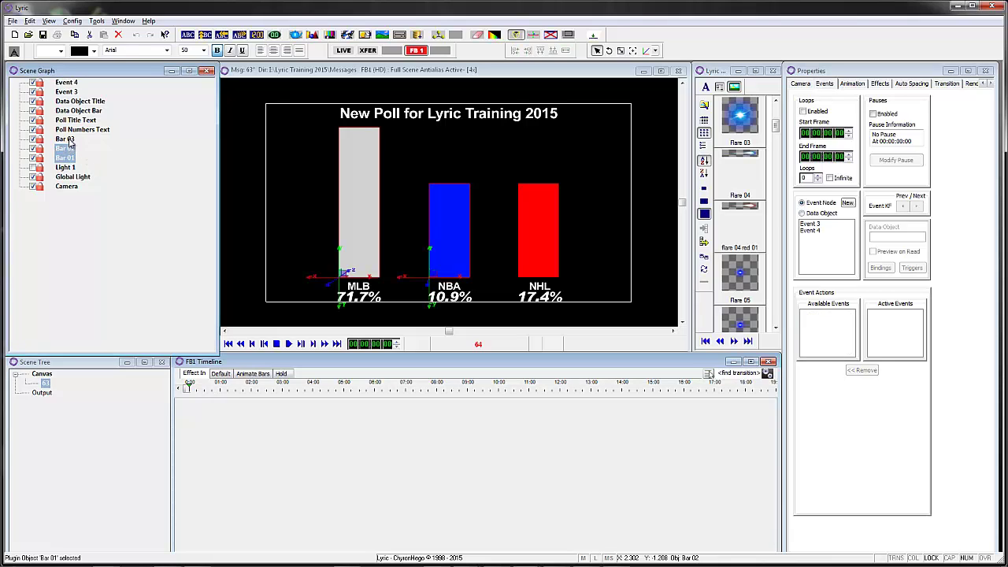
pyautogui.keyDown('ctrl'); pyautogui.click(68, 140); pyautogui.keyUp('ctrl')
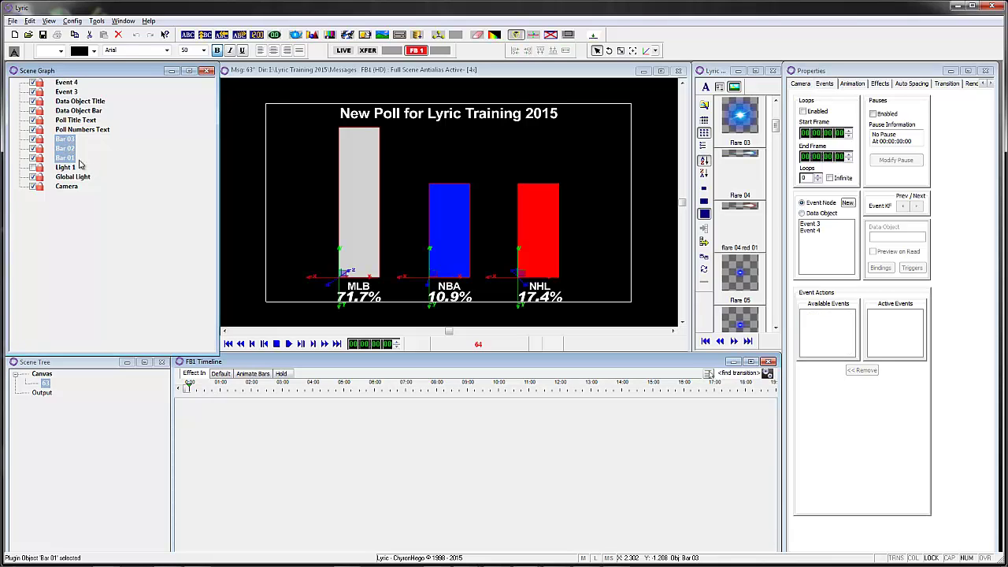
pyautogui.rightClick(933, 288)
pyautogui.click(956, 430)
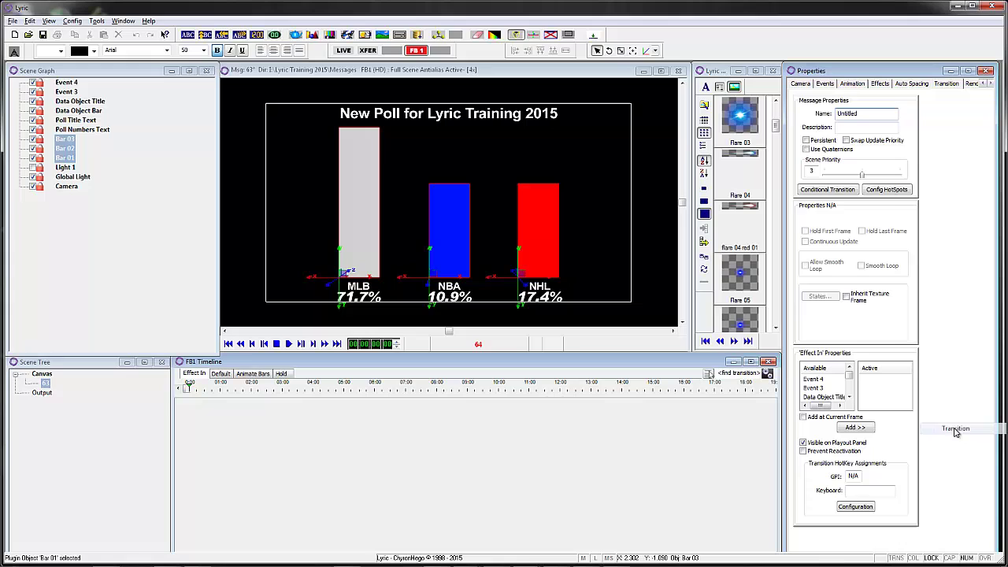
pyautogui.click(856, 427)
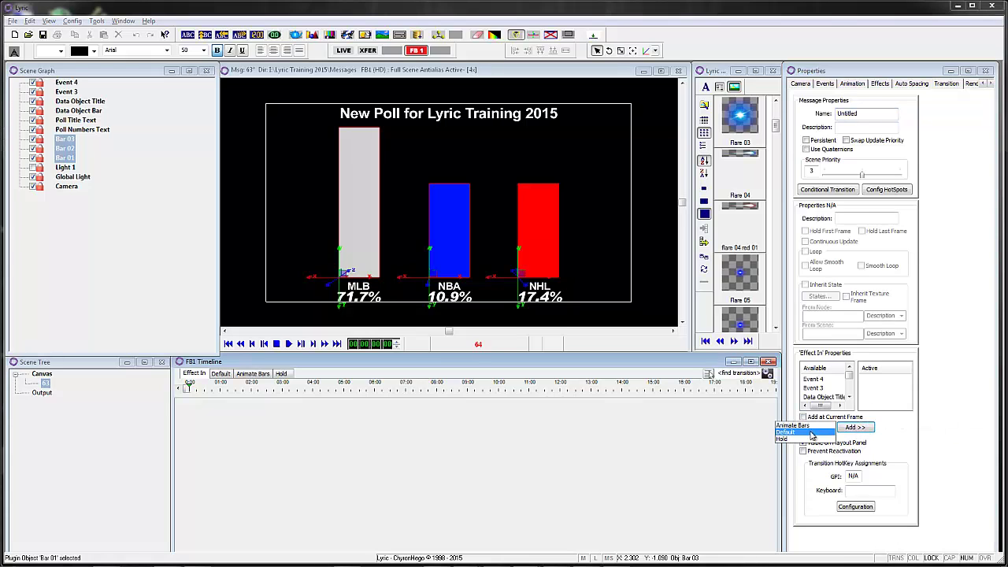
pyautogui.click(808, 434)
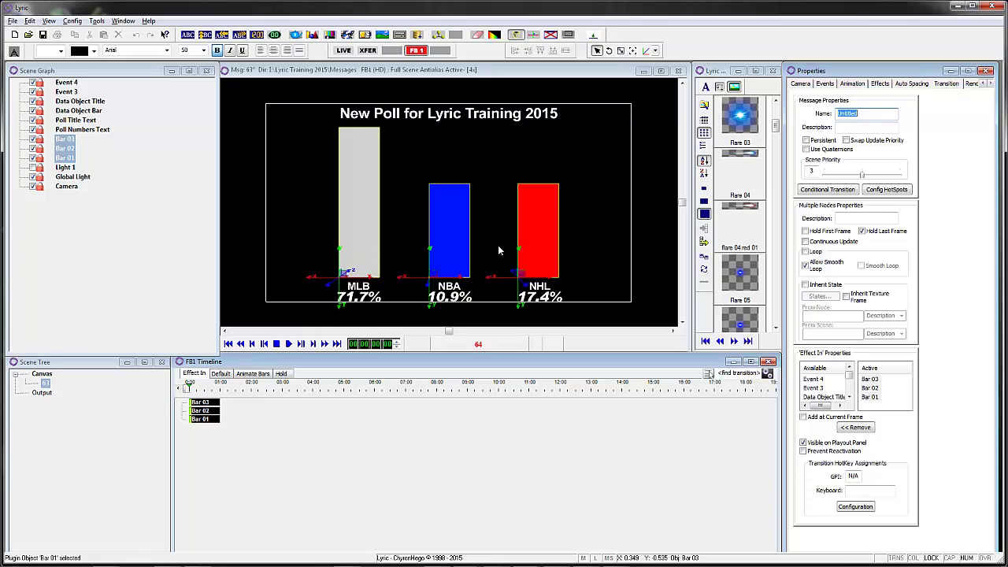
# Step: Set the Y scale of the three selected bars to 0 at frame 0 of Effect In
pyautogui.rightClick(921, 243)
pyautogui.click(957, 305)
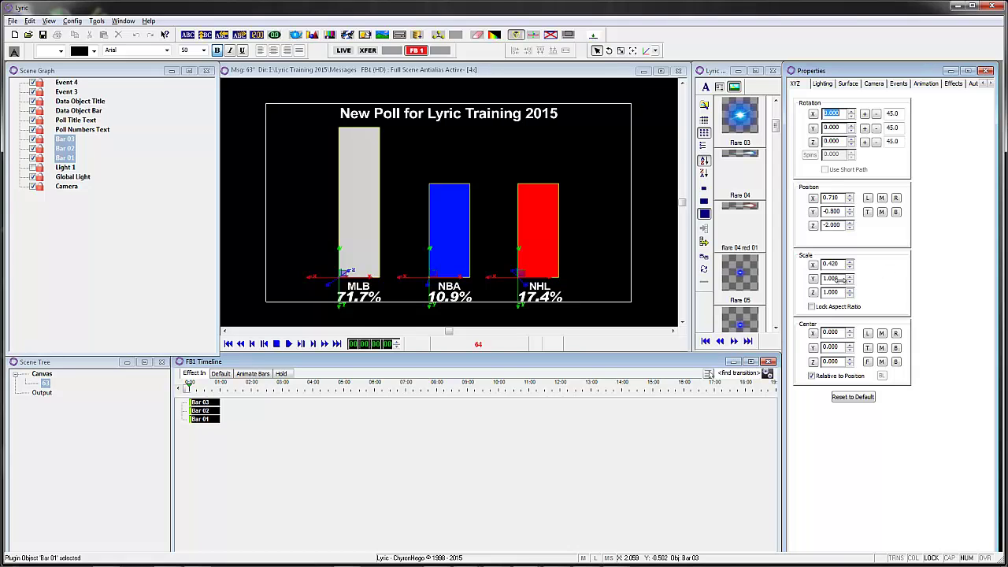
pyautogui.click(839, 279)
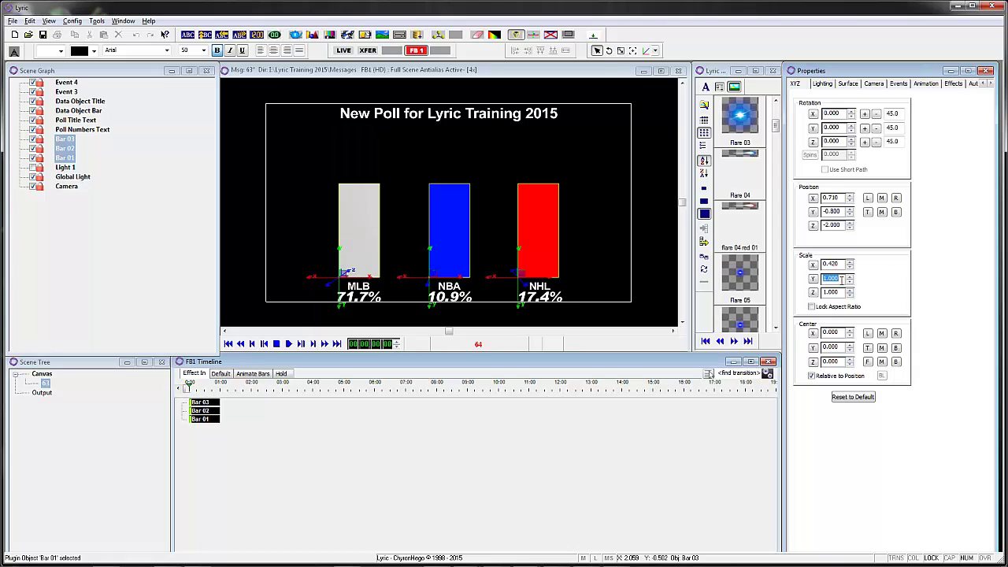
pyautogui.write('0')
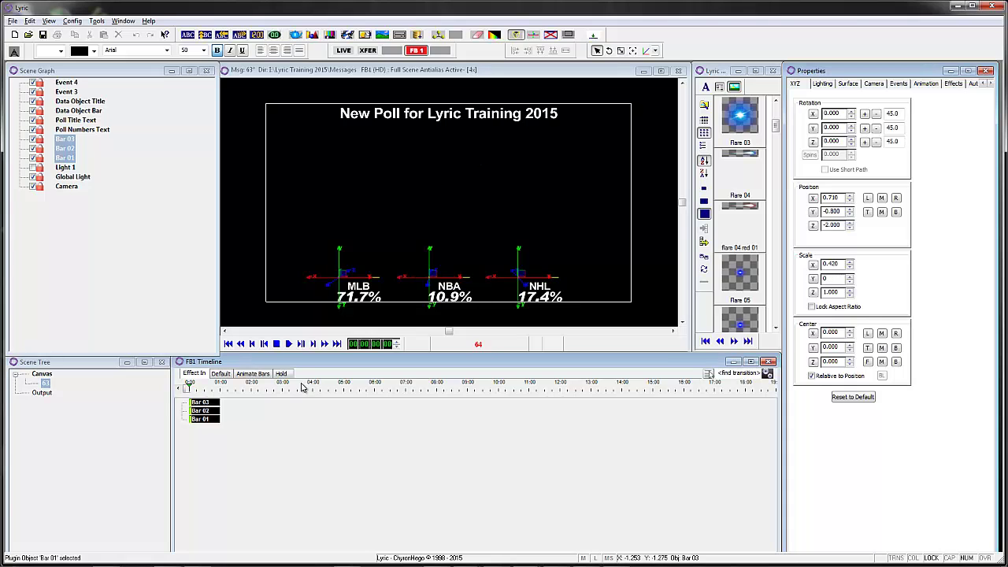
# Step: Create an event node at frame 11 of Effect In with an Activation event that activates Hold, and save the message as 64
pyautogui.click(191, 389)
pyautogui.moveTo(191, 389); pyautogui.dragTo(209, 392)
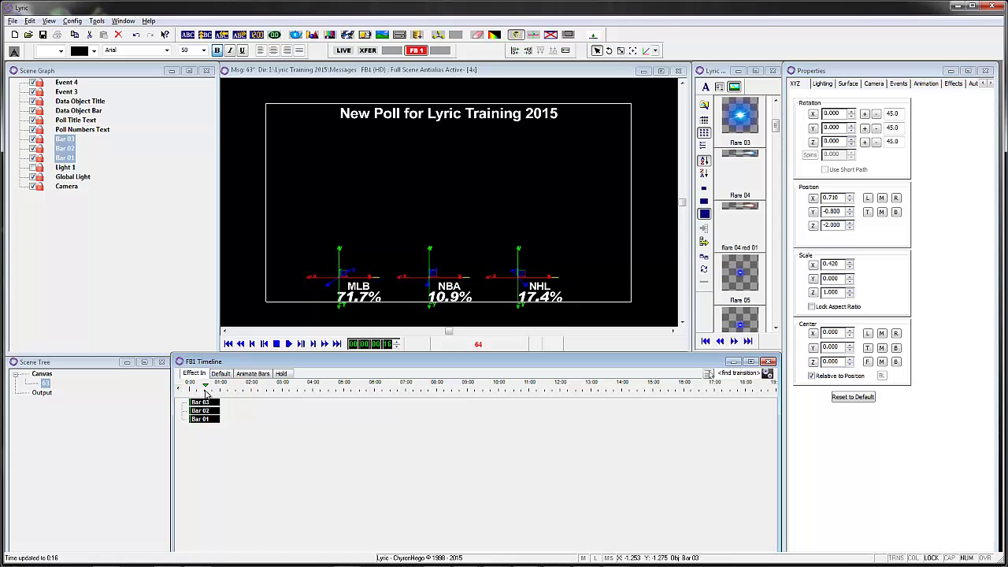
pyautogui.moveTo(201, 393); pyautogui.dragTo(203, 394)
pyautogui.rightClick(887, 173)
pyautogui.click(929, 273)
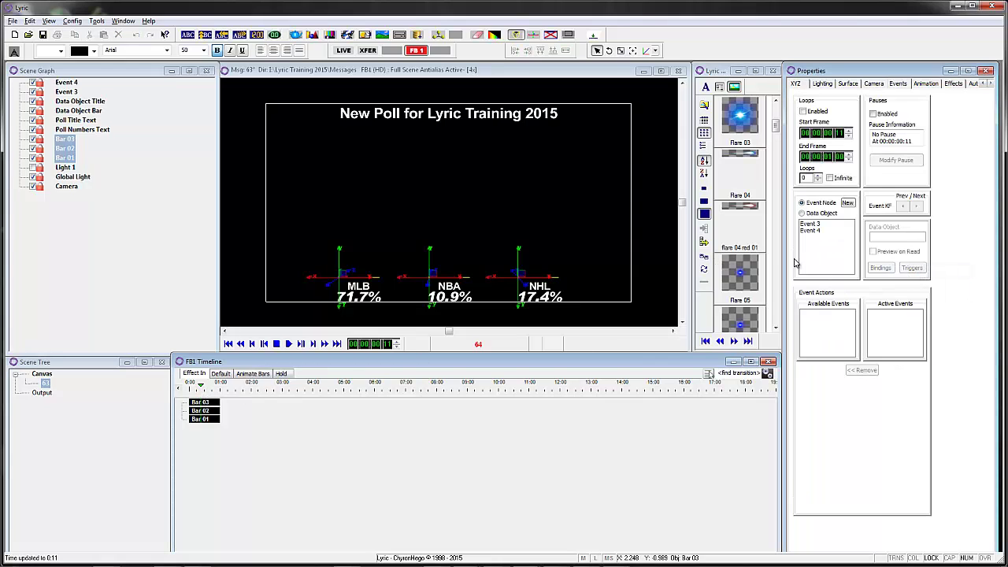
pyautogui.click(847, 202)
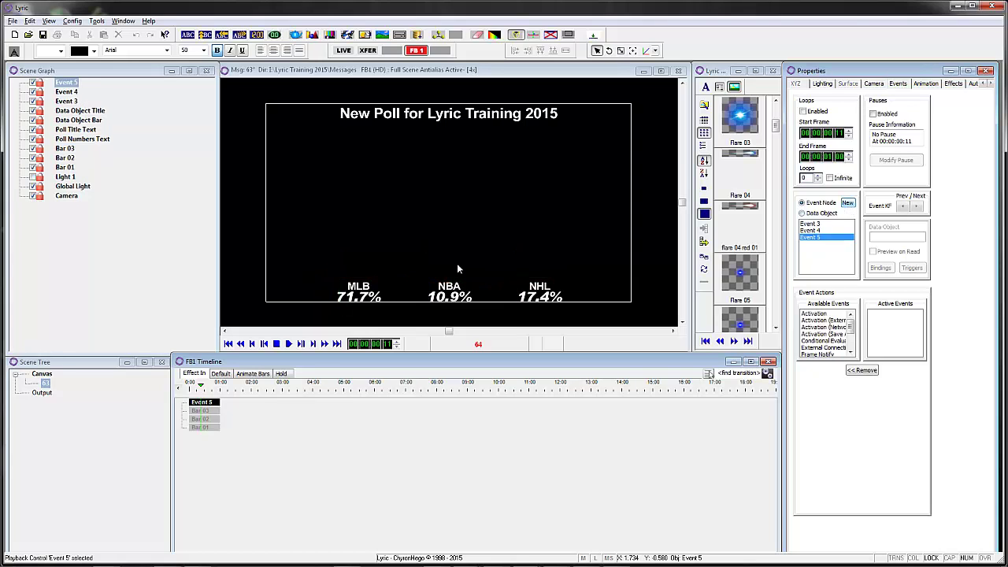
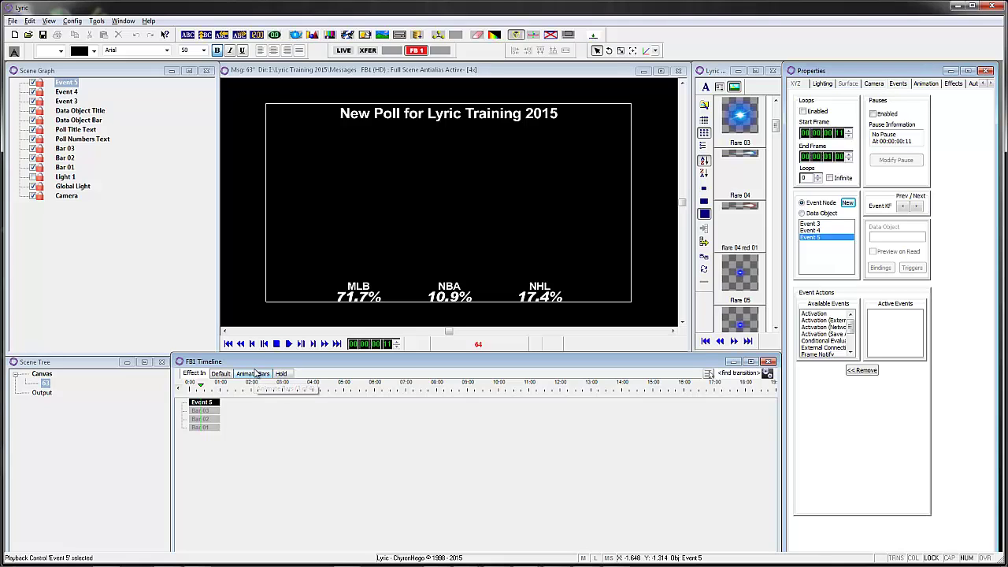
pyautogui.click(814, 313)
pyautogui.click(863, 370)
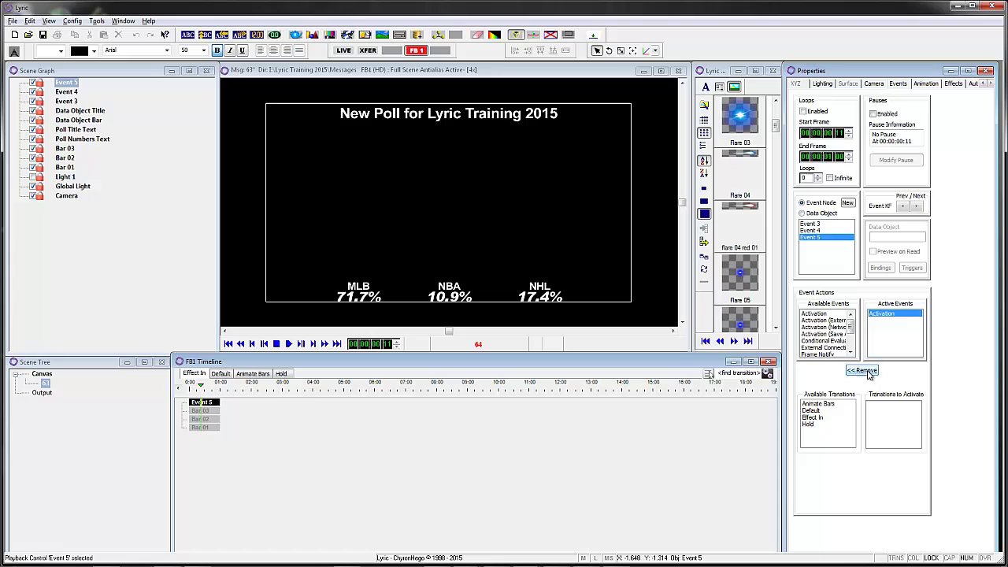
pyautogui.click(809, 425)
pyautogui.click(861, 465)
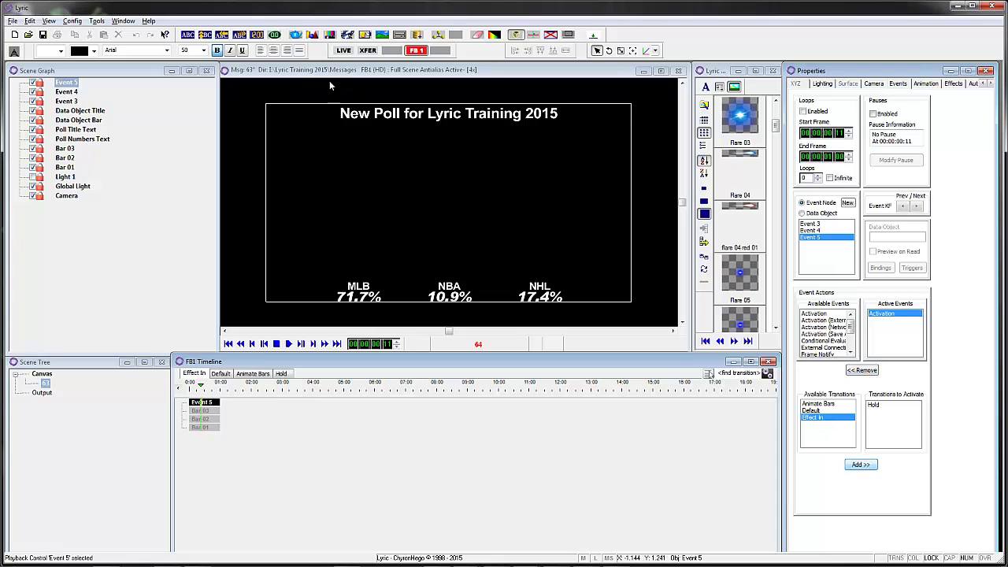
pyautogui.click(299, 74)
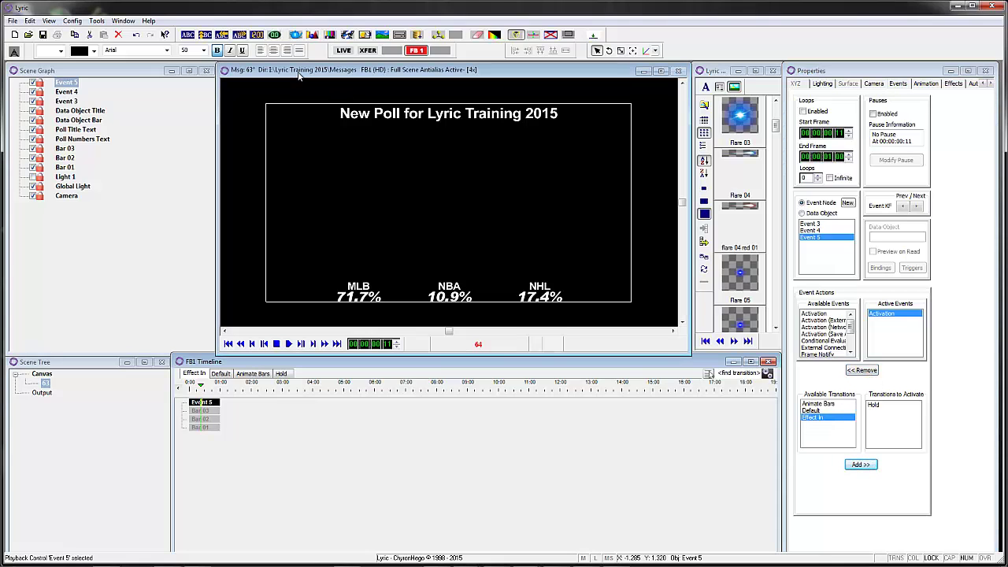
pyautogui.hotkey('ctrl', 's')
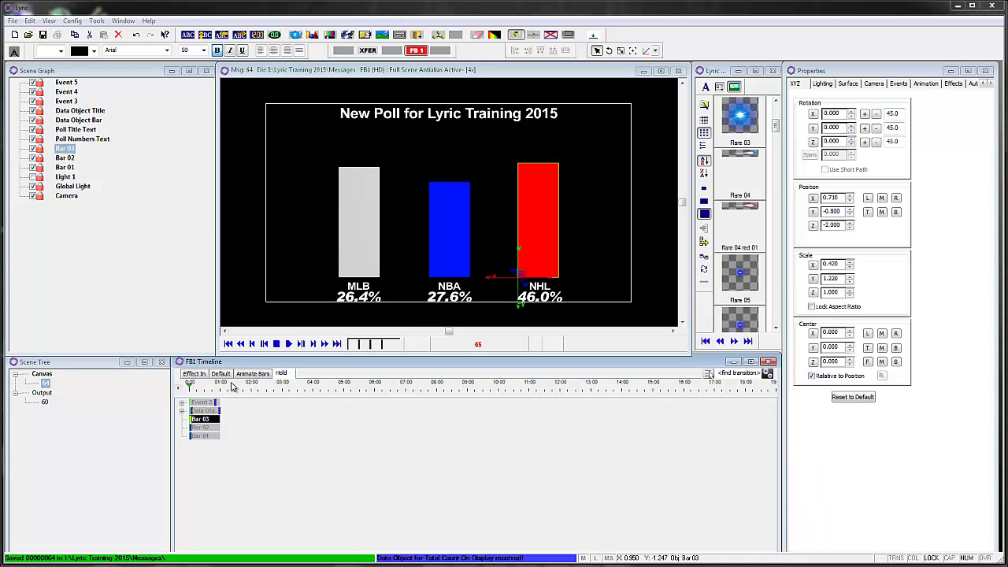
# Step: Compare the bars at the start of the Effect In, Default and Hold transitions
pyautogui.click(194, 373)
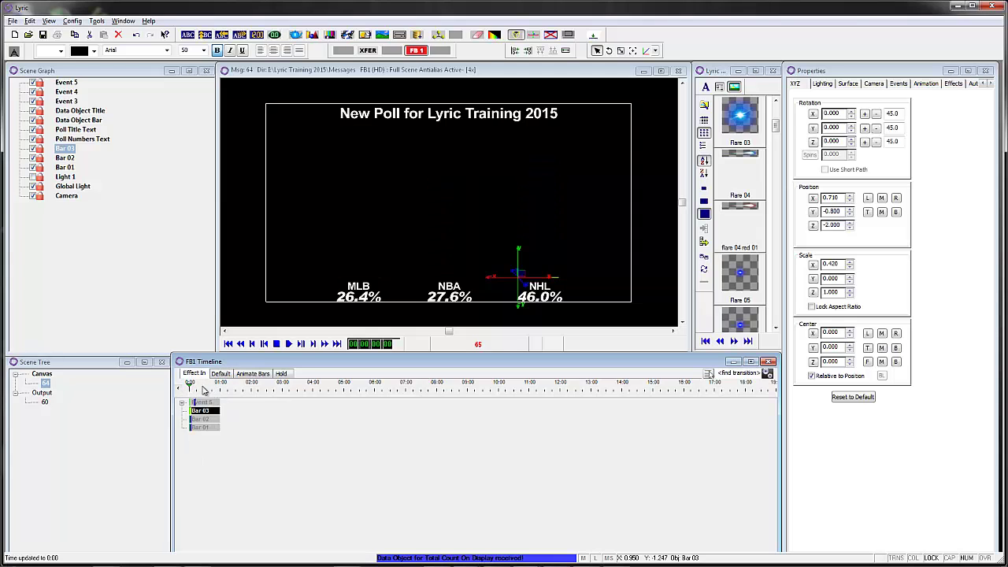
pyautogui.click(221, 374)
pyautogui.click(284, 374)
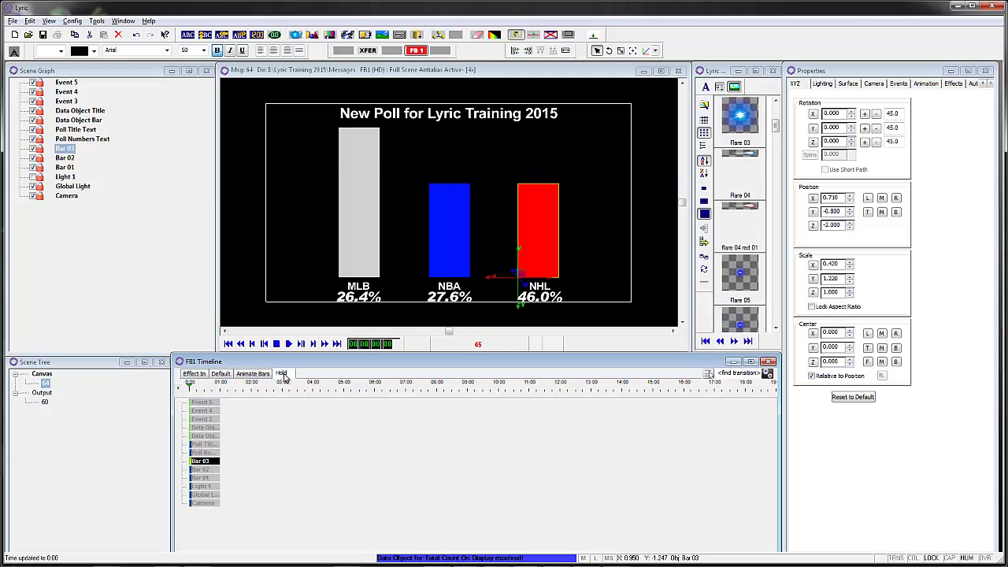
pyautogui.click(191, 376)
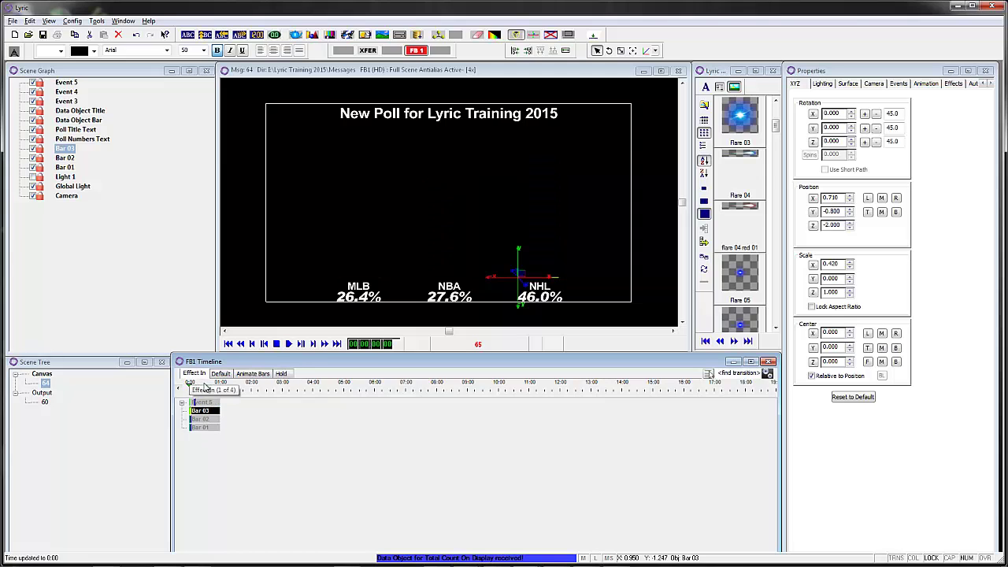
pyautogui.click(283, 376)
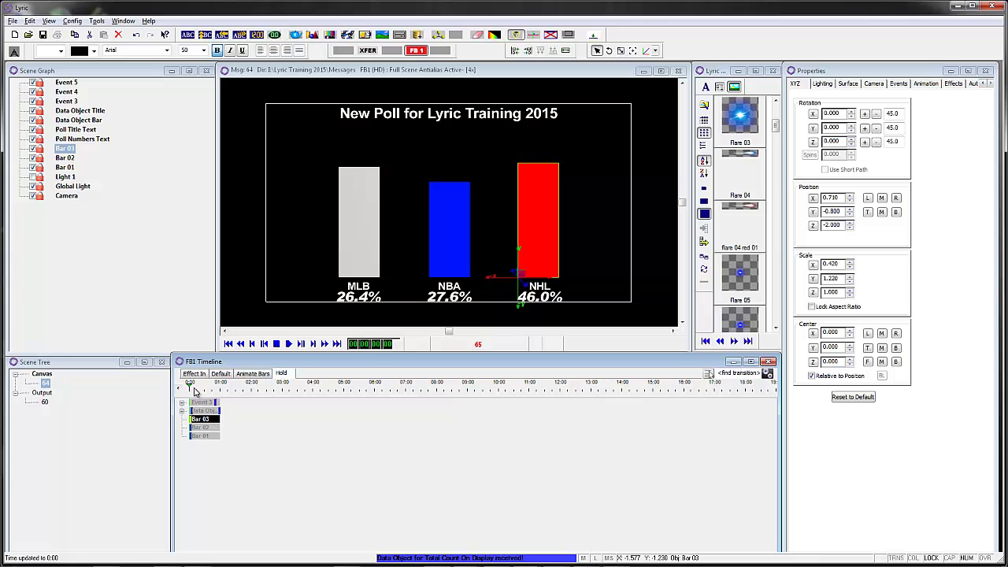
# Step: Set the Y scale of Bar 01, Bar 02 and Bar 03 to 0 at frame 0 of the Hold transition
pyautogui.click(205, 427)
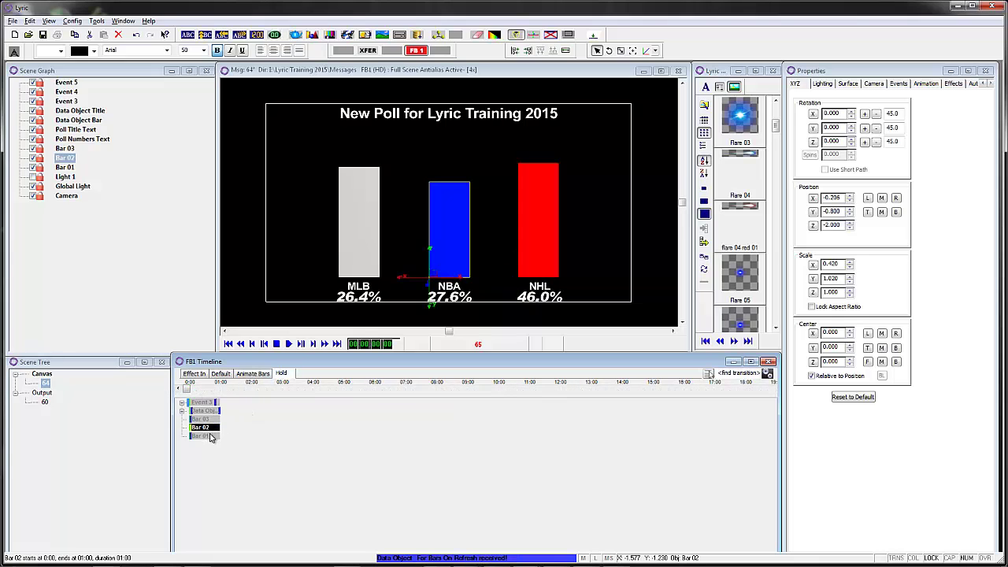
pyautogui.keyDown('ctrl'); pyautogui.click(206, 436); pyautogui.keyUp('ctrl')
pyautogui.keyDown('ctrl'); pyautogui.click(206, 418); pyautogui.keyUp('ctrl')
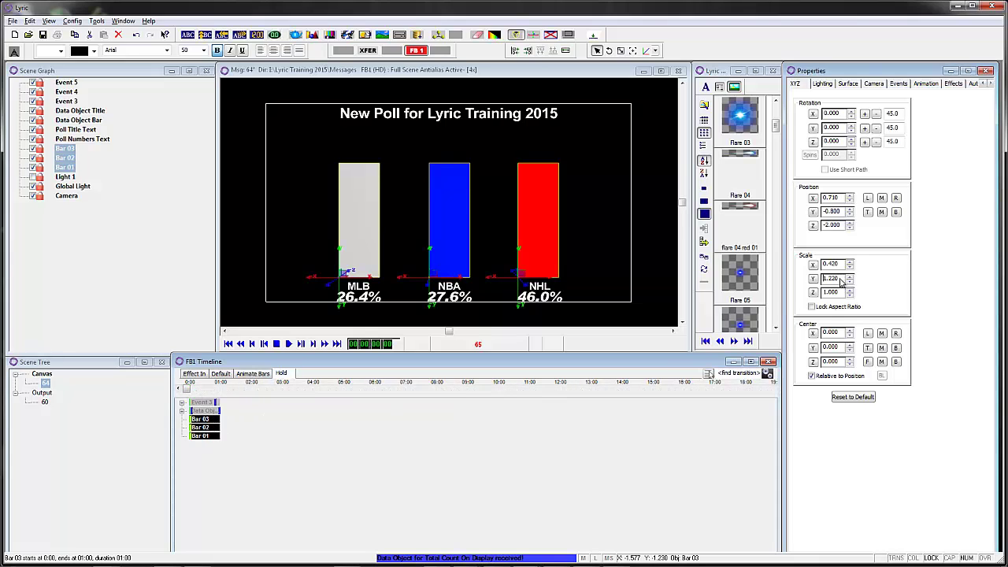
pyautogui.write('0')
pyautogui.press('Return')
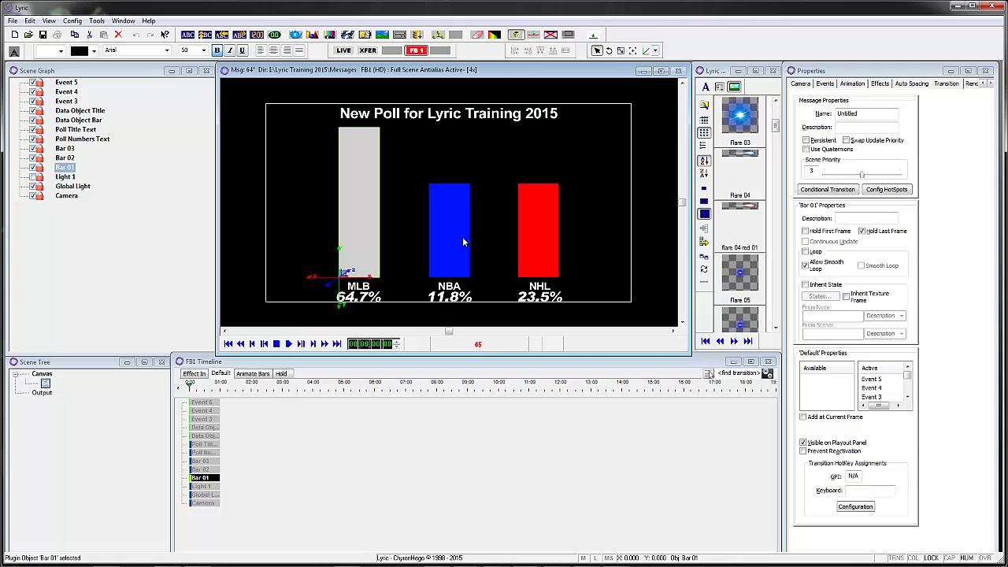
# Step: Examine Bar 01's position and scale values at the start of the Effect In transition
pyautogui.click(194, 374)
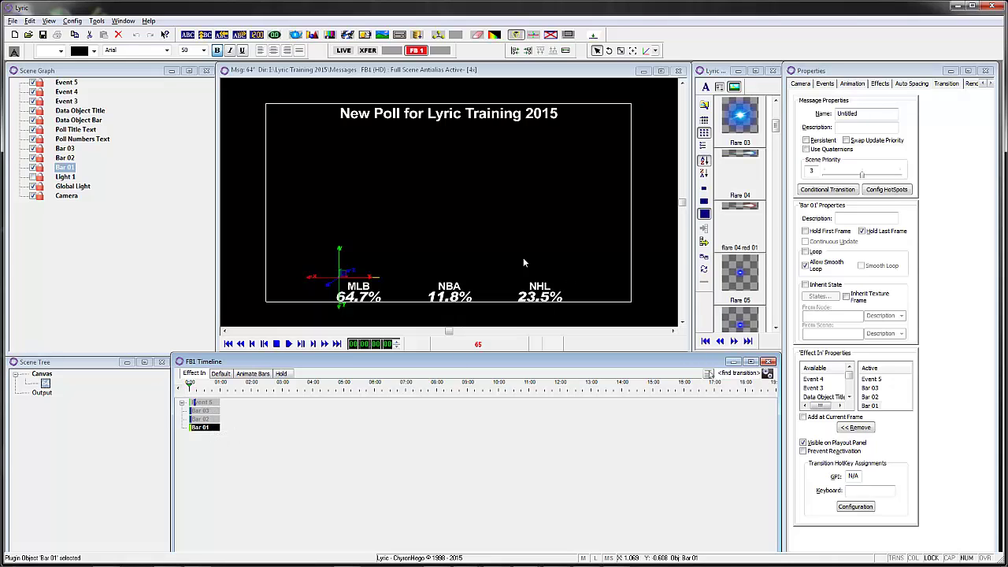
pyautogui.rightClick(914, 220)
pyautogui.click(937, 285)
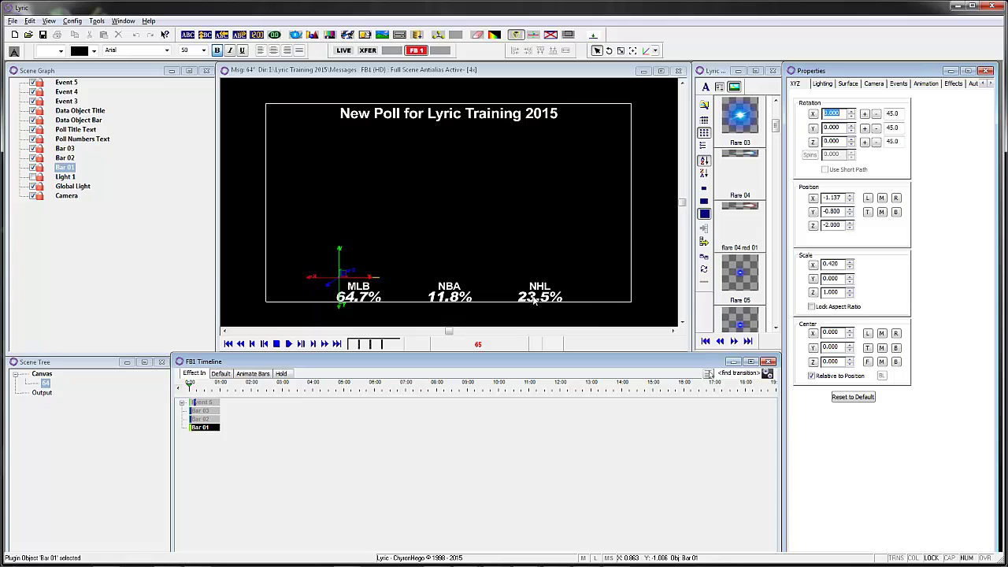
# Step: Examine the Activation event of Event 5 at its keyframe in Effect In
pyautogui.click(210, 403)
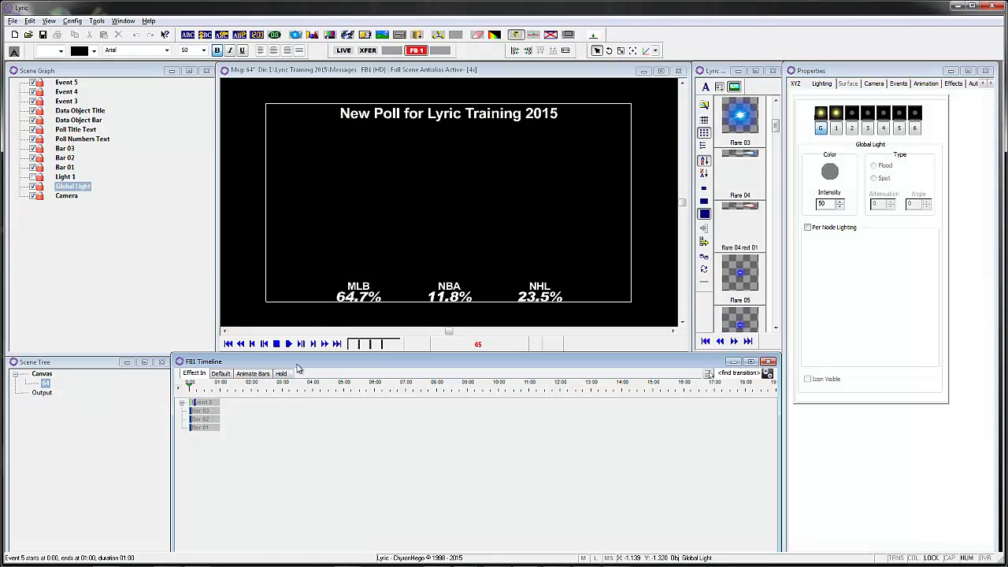
pyautogui.click(209, 402)
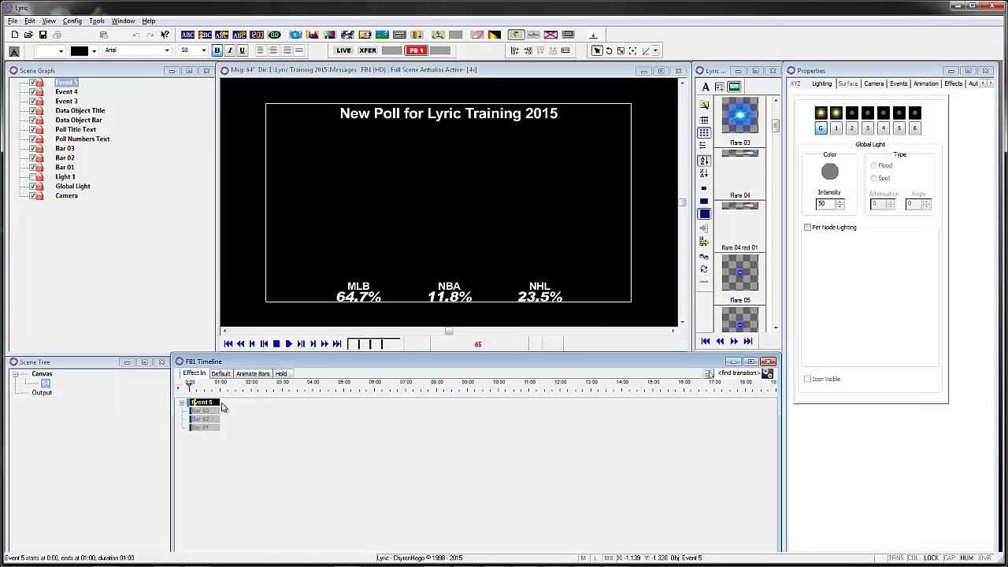
pyautogui.click(300, 344)
pyautogui.rightClick(828, 294)
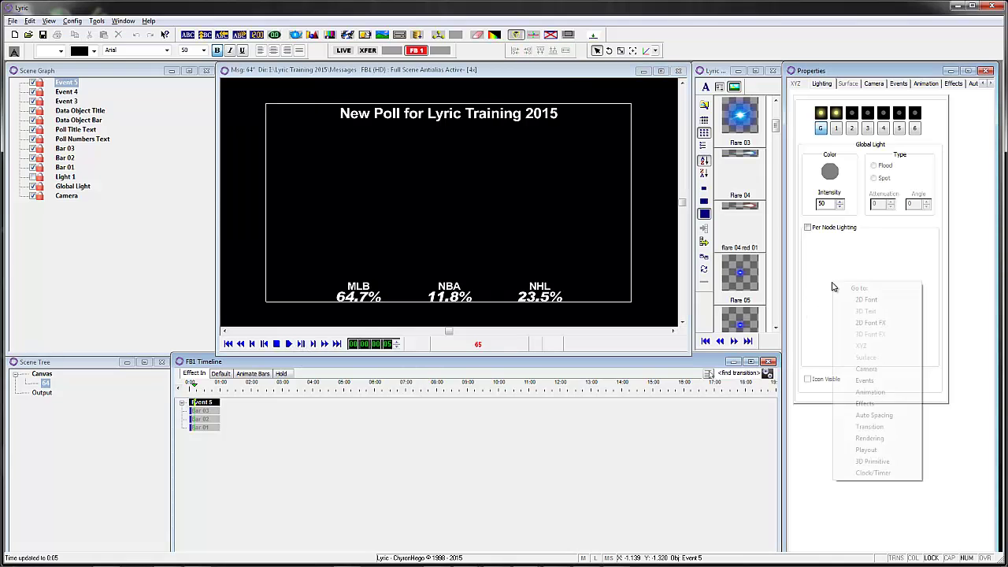
pyautogui.click(866, 383)
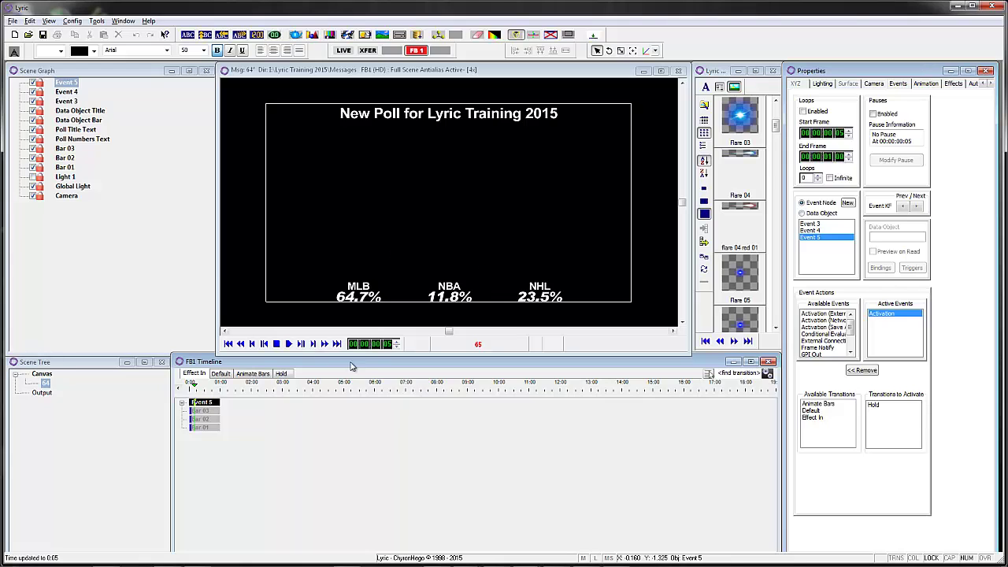
# Step: Rename Event 5 in the scene graph as "Event To Start"
pyautogui.click(76, 85)
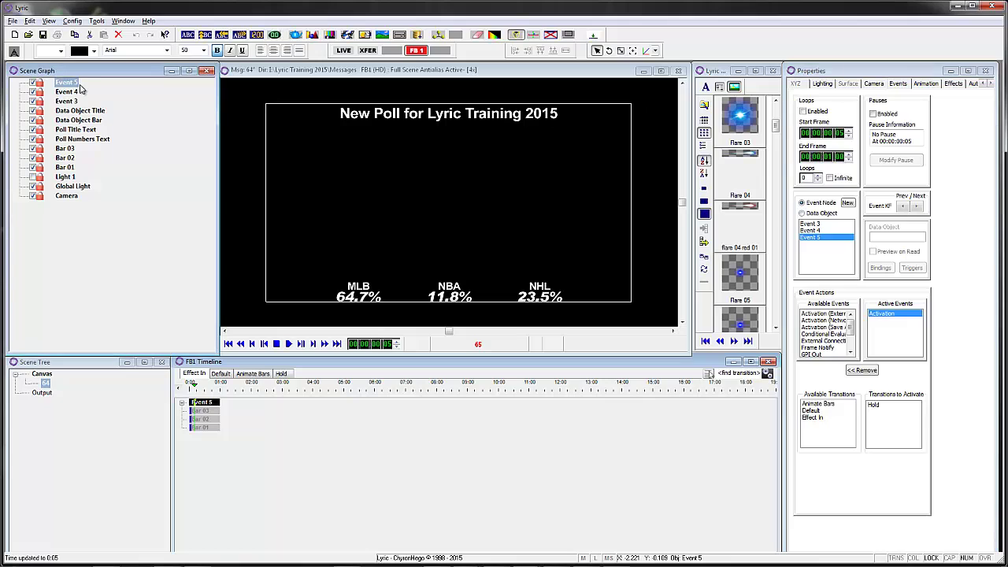
pyautogui.click(76, 84)
pyautogui.click(78, 83)
pyautogui.write('To')
pyautogui.write(' SD')
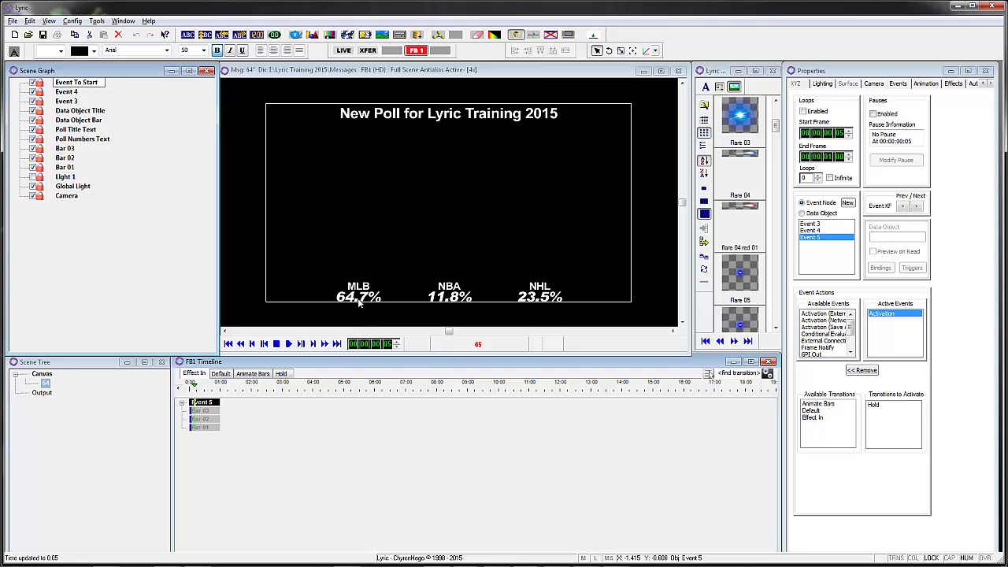
# Step: Examine Bar 01's inherit state setting in the Hold transition
pyautogui.click(284, 375)
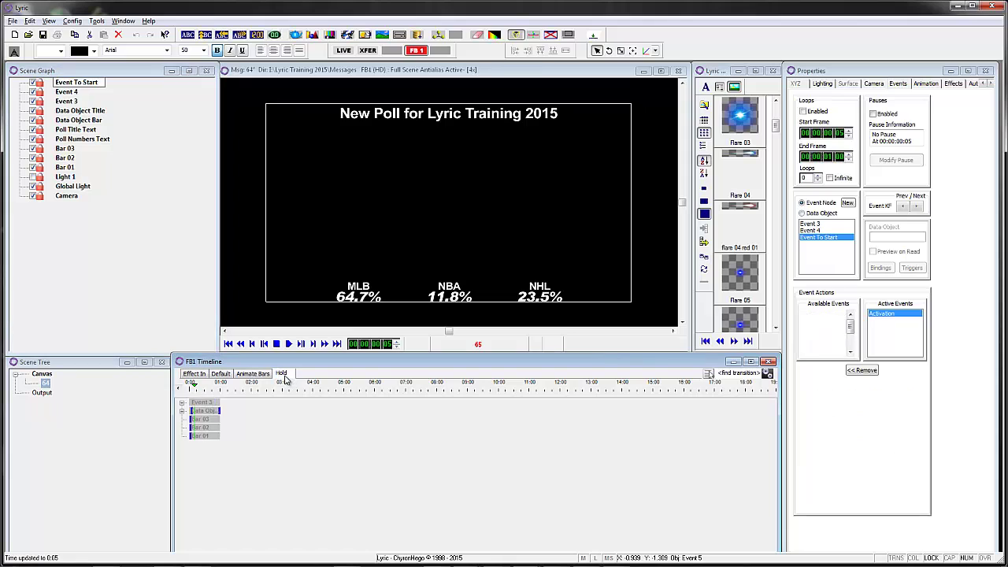
pyautogui.click(209, 426)
pyautogui.click(203, 436)
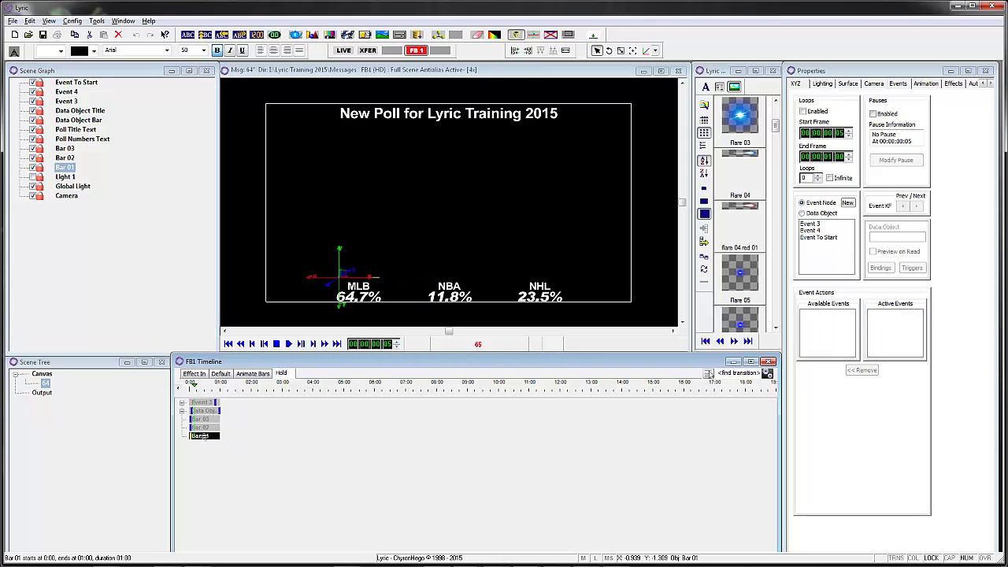
pyautogui.rightClick(885, 189)
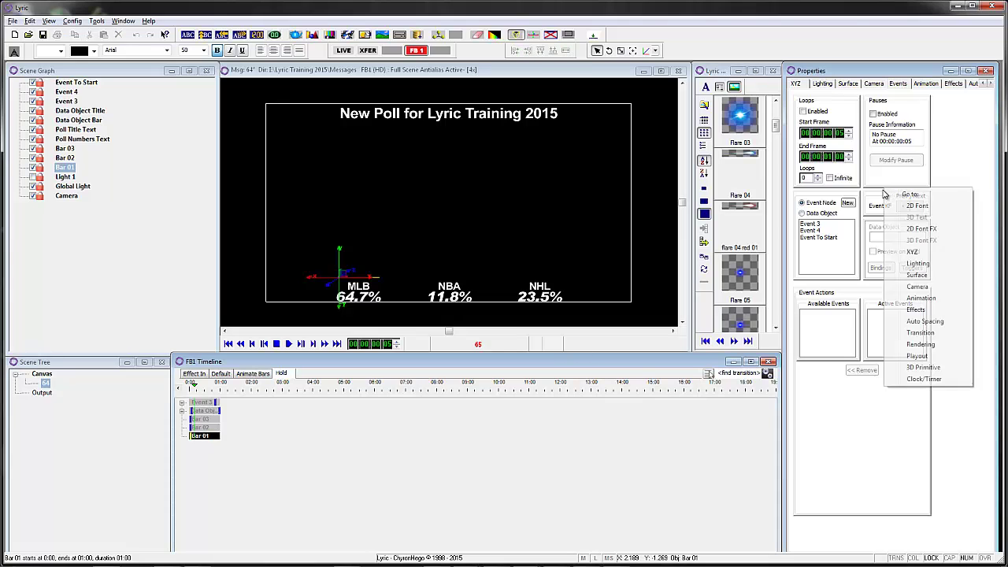
pyautogui.click(931, 333)
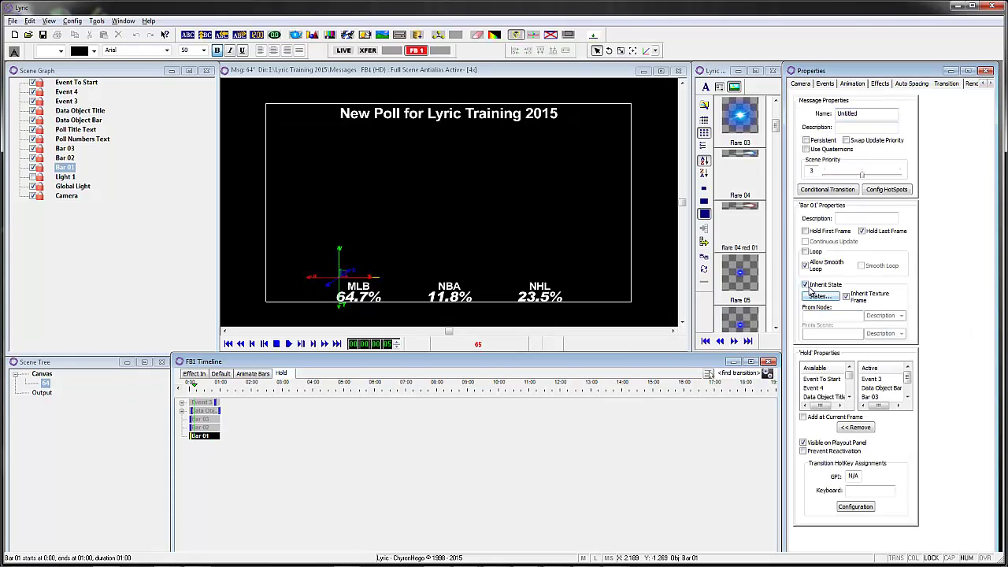
# Step: Examine the Activation event of Event 3 at its keyframe in the Hold transition
pyautogui.click(208, 403)
pyautogui.click(289, 345)
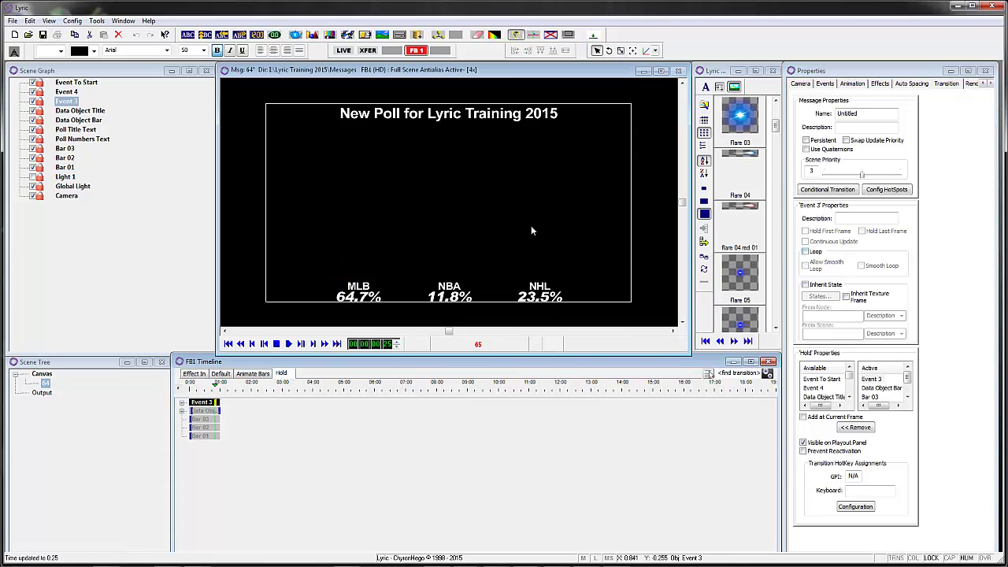
pyautogui.rightClick(915, 229)
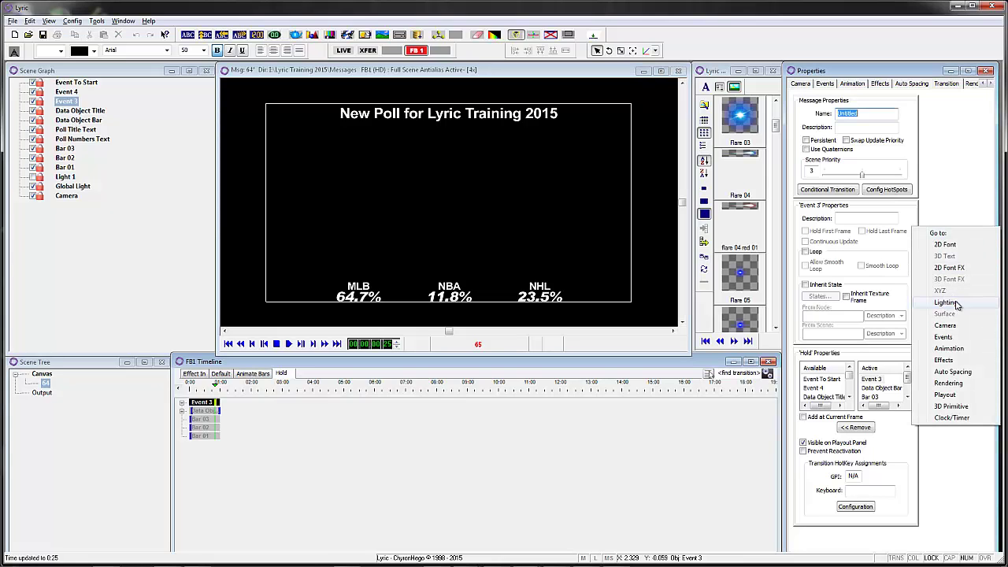
pyautogui.click(898, 381)
pyautogui.rightClick(921, 298)
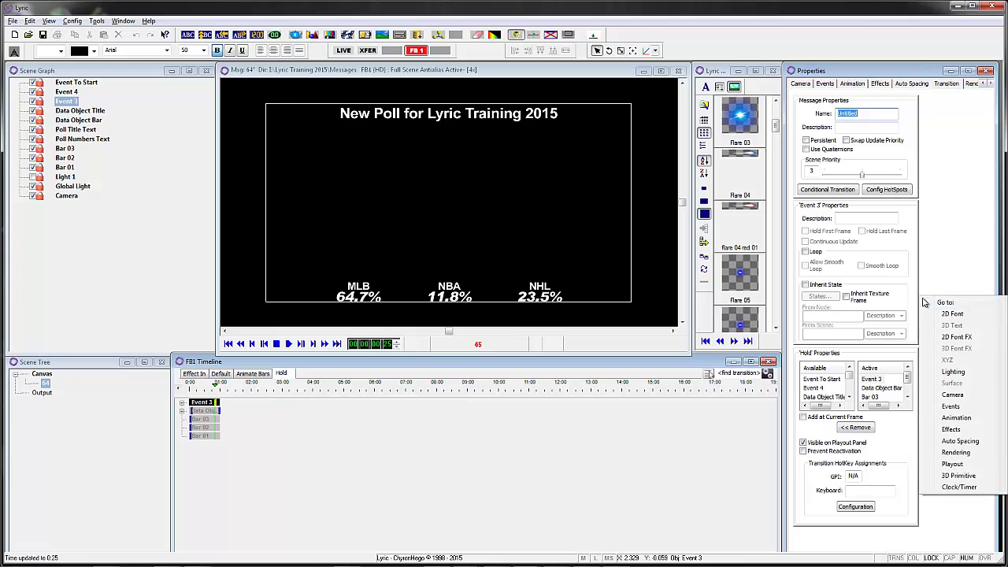
pyautogui.click(951, 406)
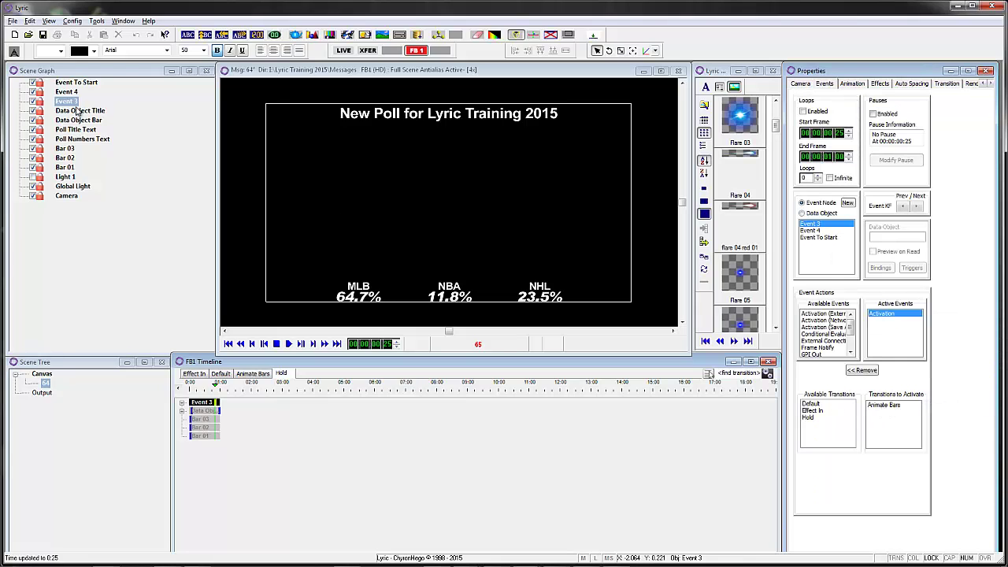
# Step: Rename Event 3 in the scene graph as "Event to Animate Bars"
pyautogui.click(77, 101)
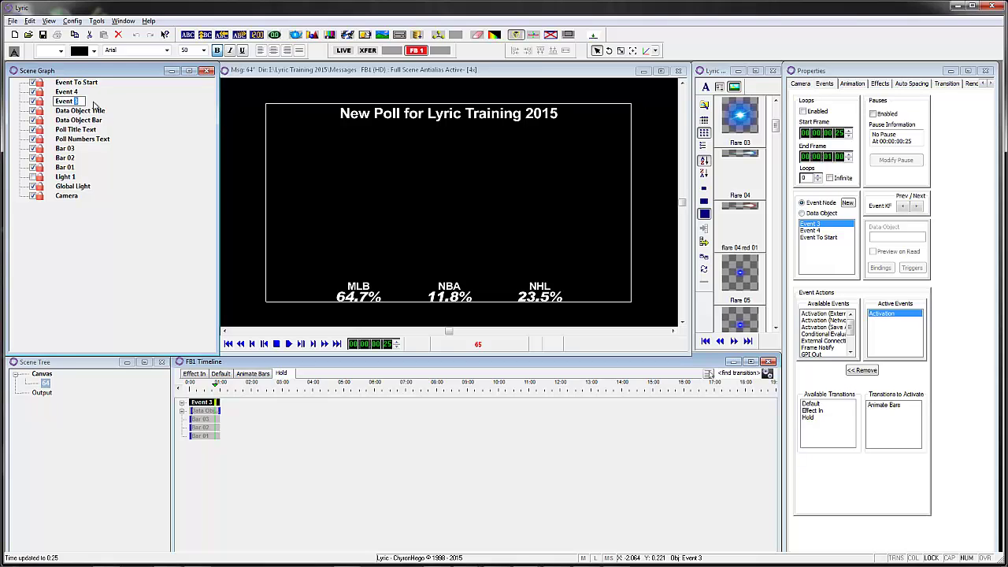
pyautogui.write('Event to Animate Bars')
pyautogui.press('Return')
pyautogui.click(98, 114)
pyautogui.click(105, 102)
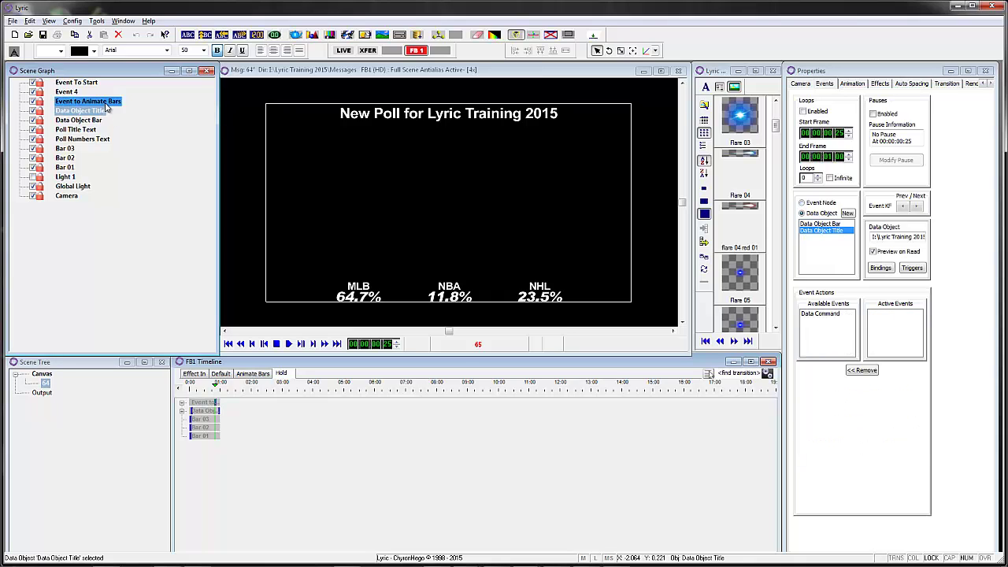
# Step: Review the data commands at Data Object Bar's keyframes in Hold and the activation set on Event to Animate Bars
pyautogui.click(207, 410)
pyautogui.click(238, 344)
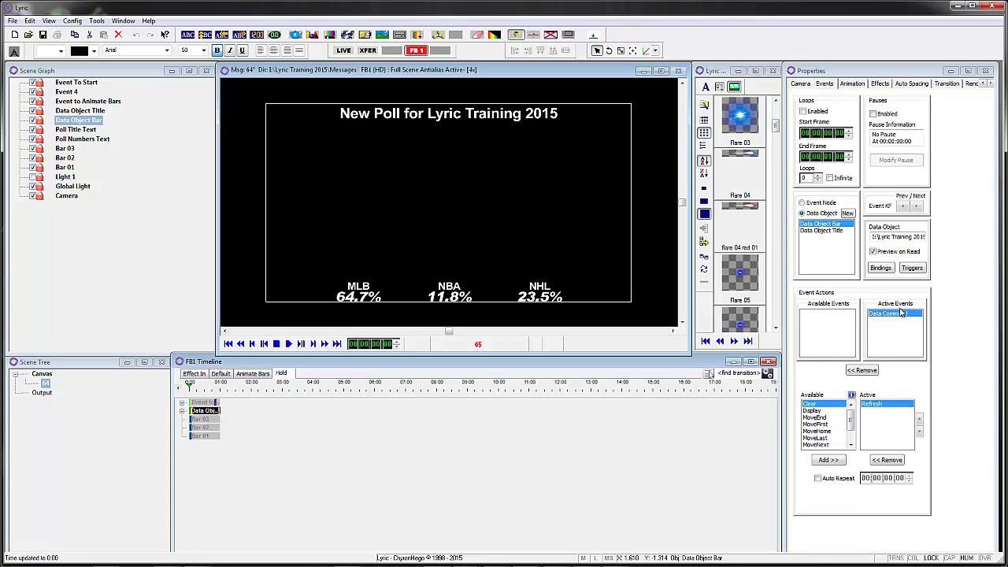
pyautogui.click(313, 344)
pyautogui.click(301, 347)
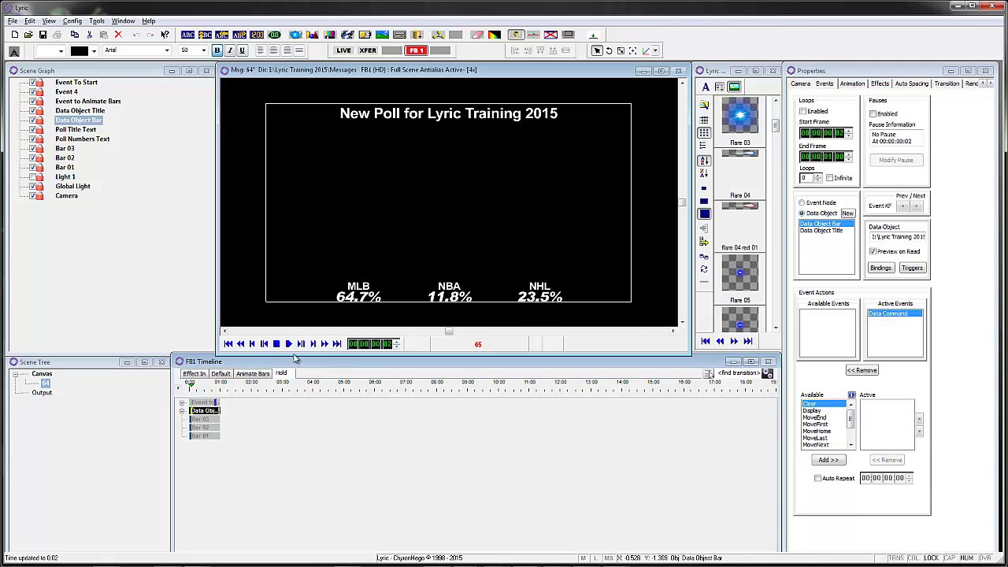
pyautogui.click(300, 346)
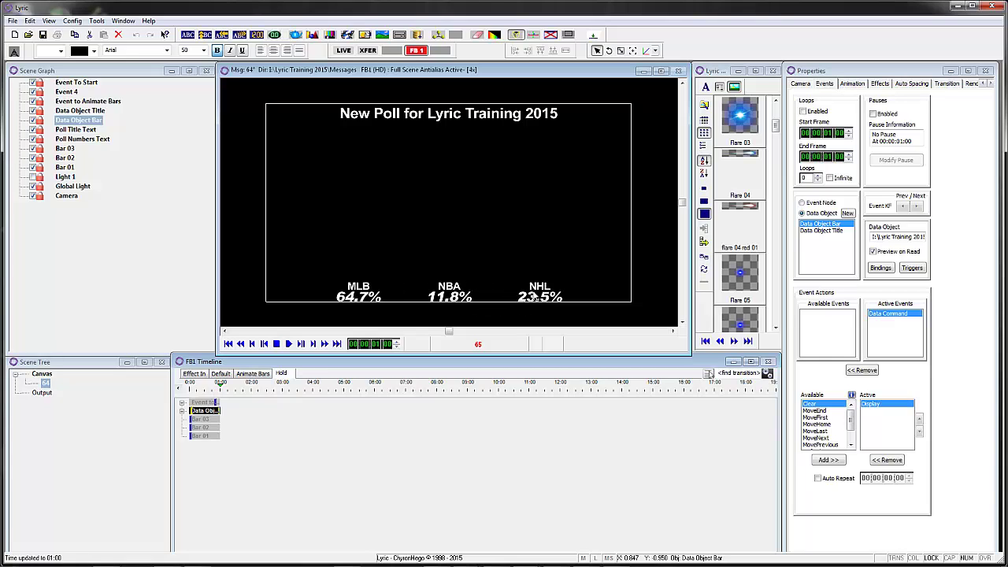
pyautogui.click(203, 402)
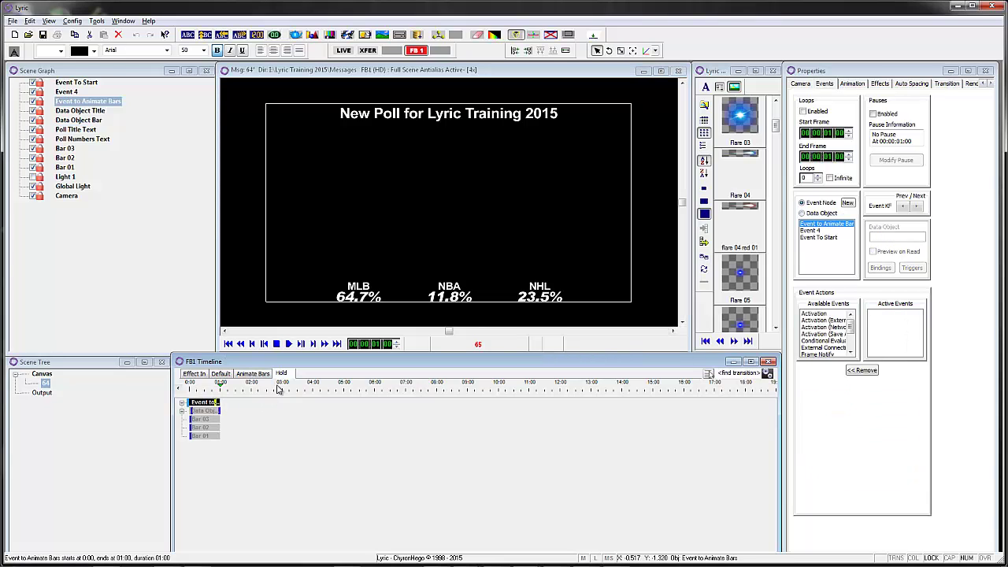
pyautogui.click(264, 344)
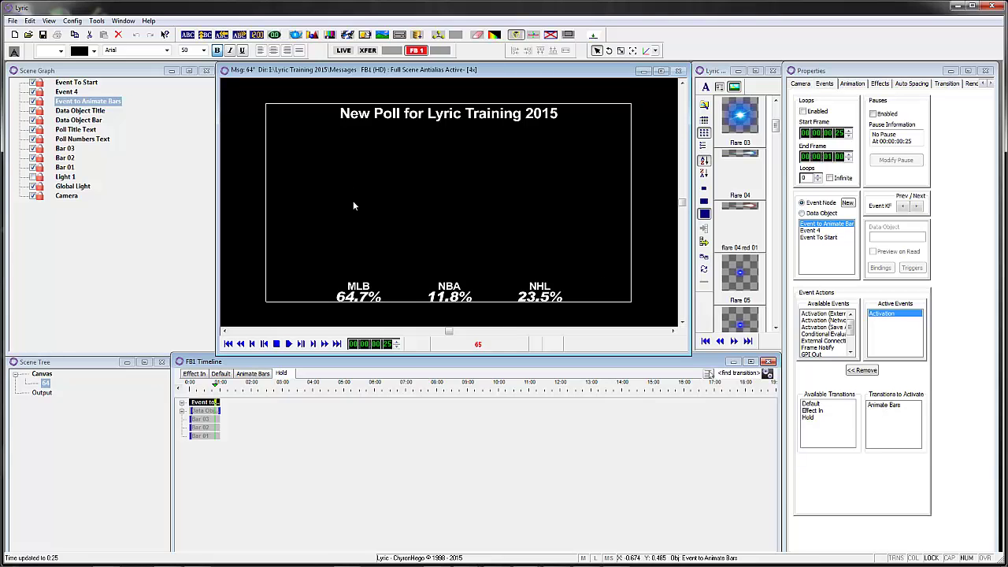
# Step: Preview the bars' growth in the Animate Bars transition and inspect Bar 03's Y scale track
pyautogui.click(254, 373)
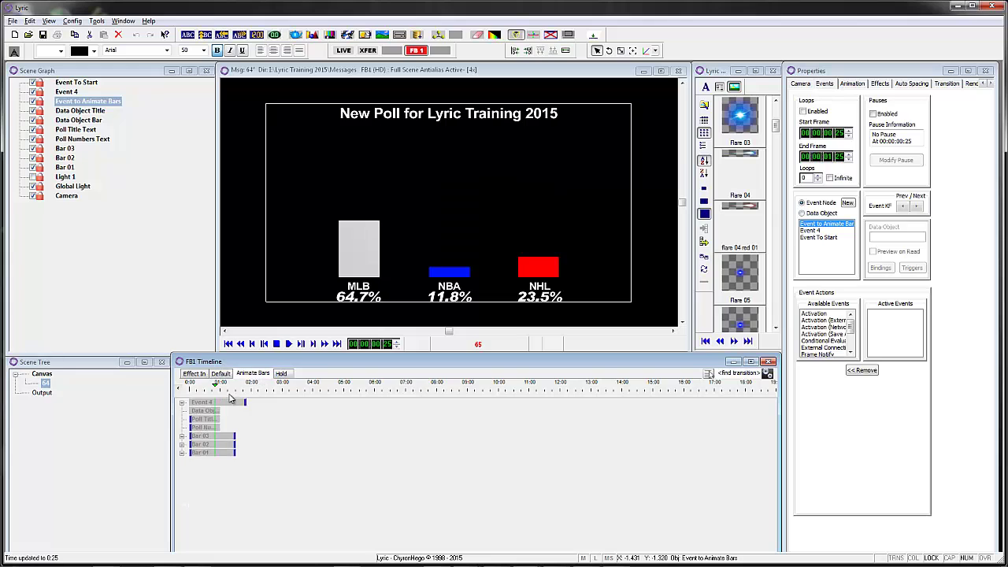
pyautogui.moveTo(215, 390); pyautogui.dragTo(236, 389)
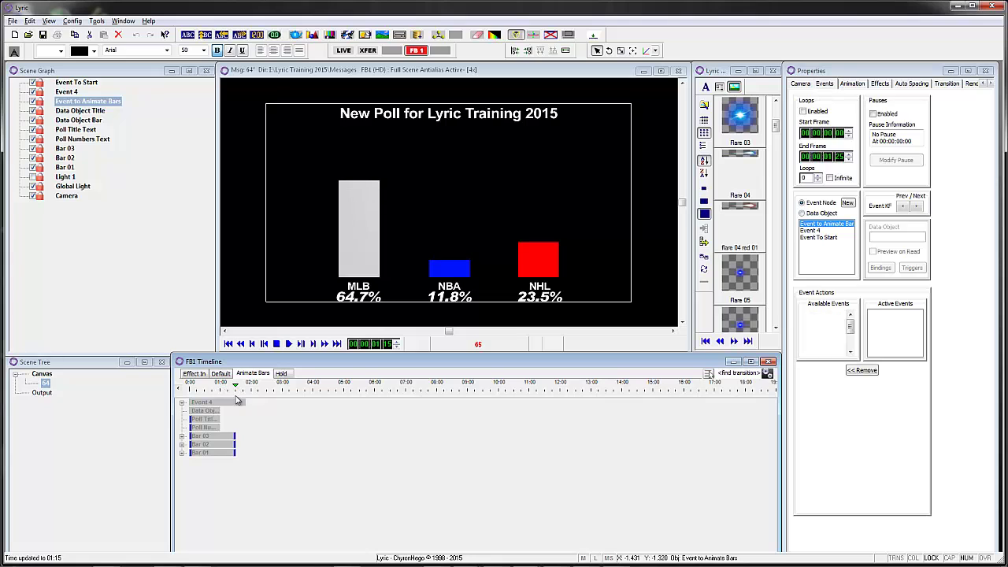
pyautogui.click(181, 436)
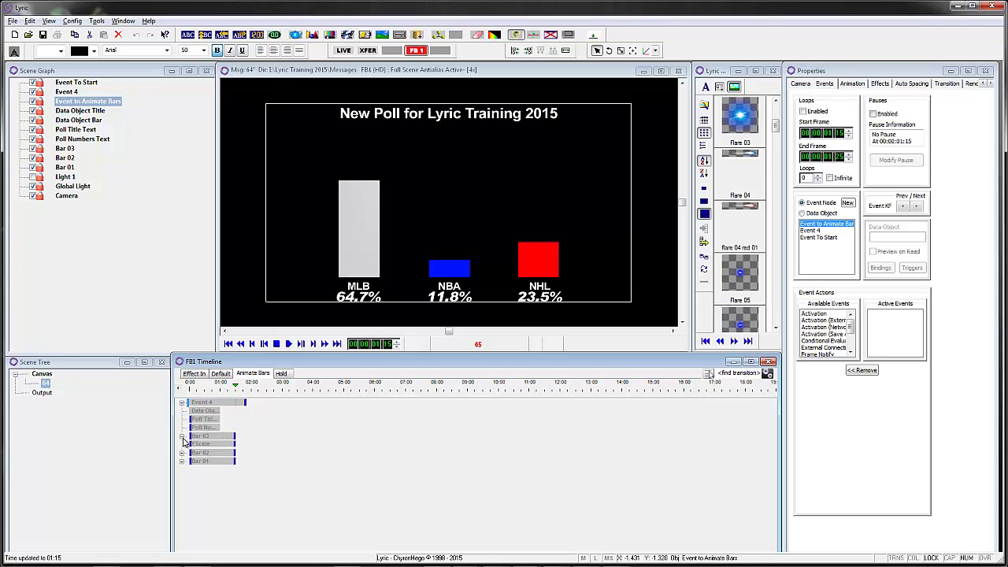
pyautogui.click(225, 445)
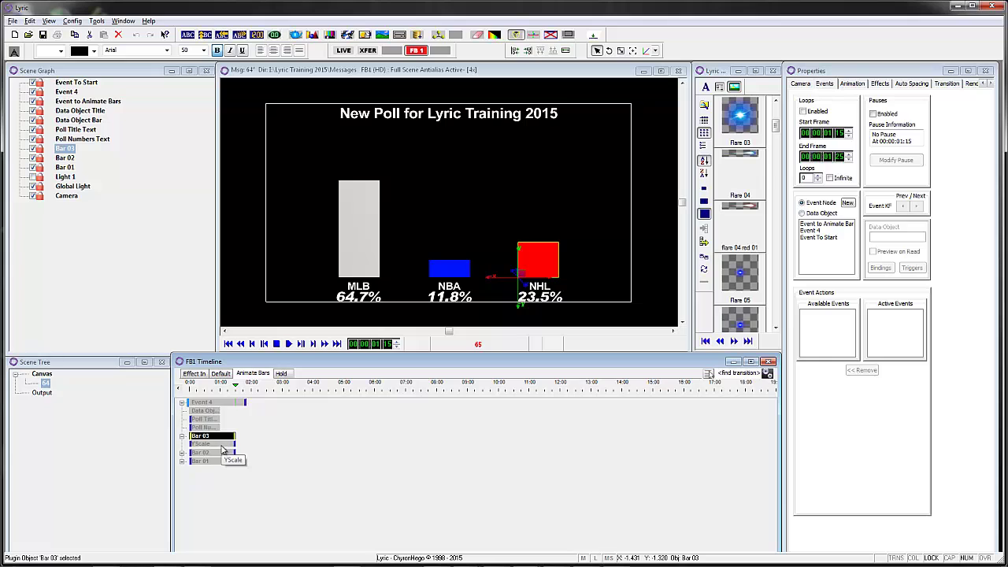
# Step: Inspect the Poll Title Text template, Data Object Bar and Event 4's Activation event in Animate Bars
pyautogui.doubleClick(204, 419)
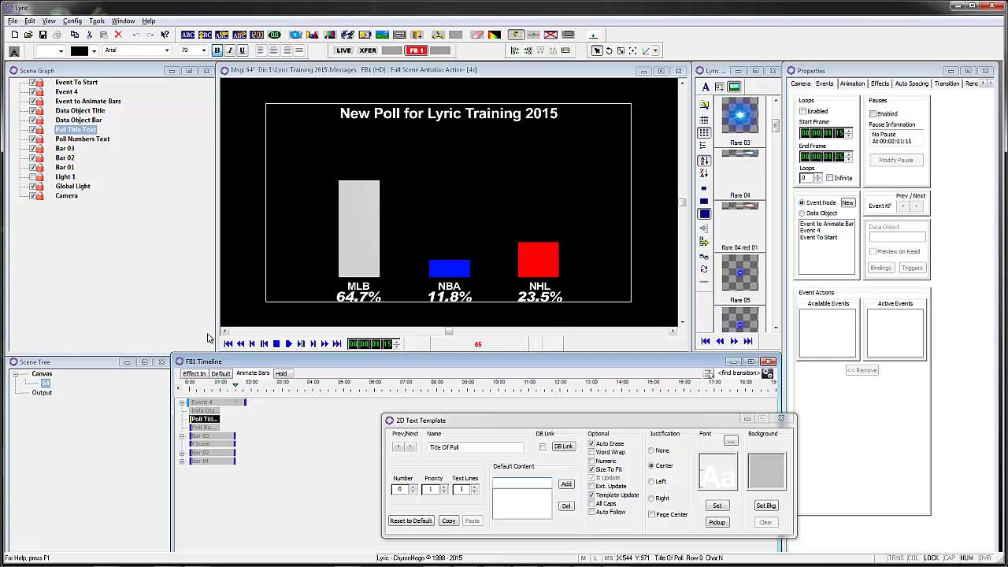
pyautogui.click(204, 411)
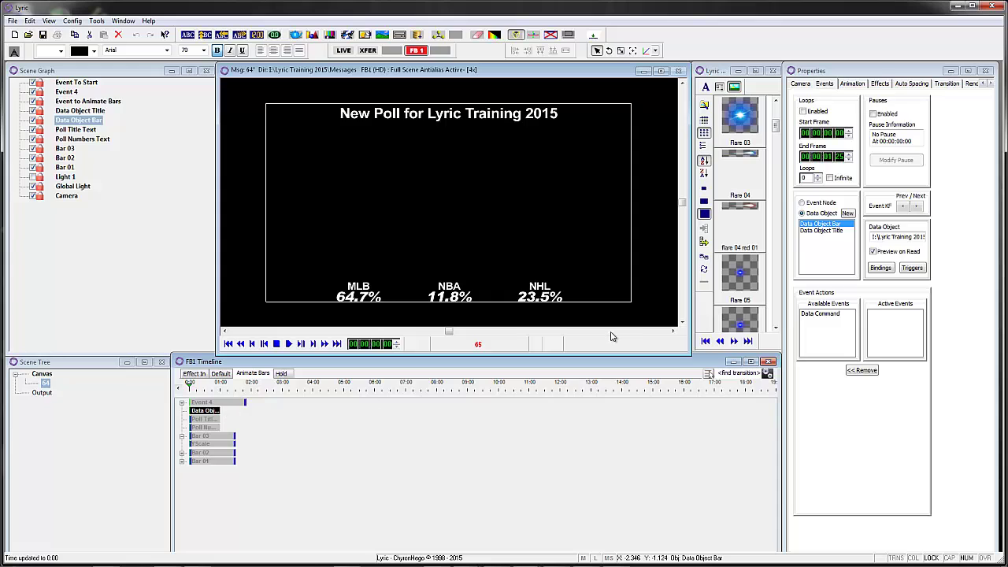
pyautogui.click(217, 402)
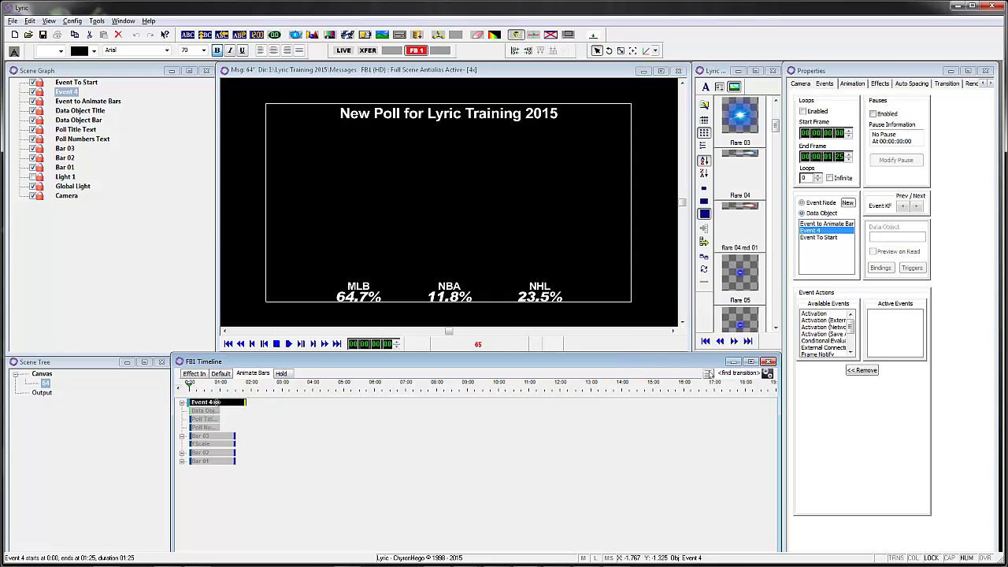
pyautogui.moveTo(198, 385); pyautogui.dragTo(234, 386)
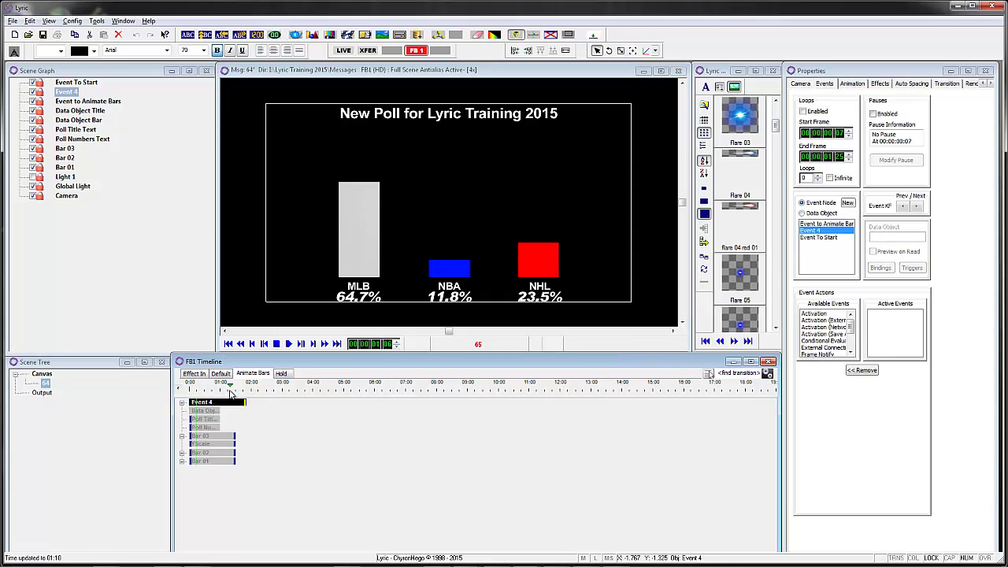
pyautogui.click(288, 346)
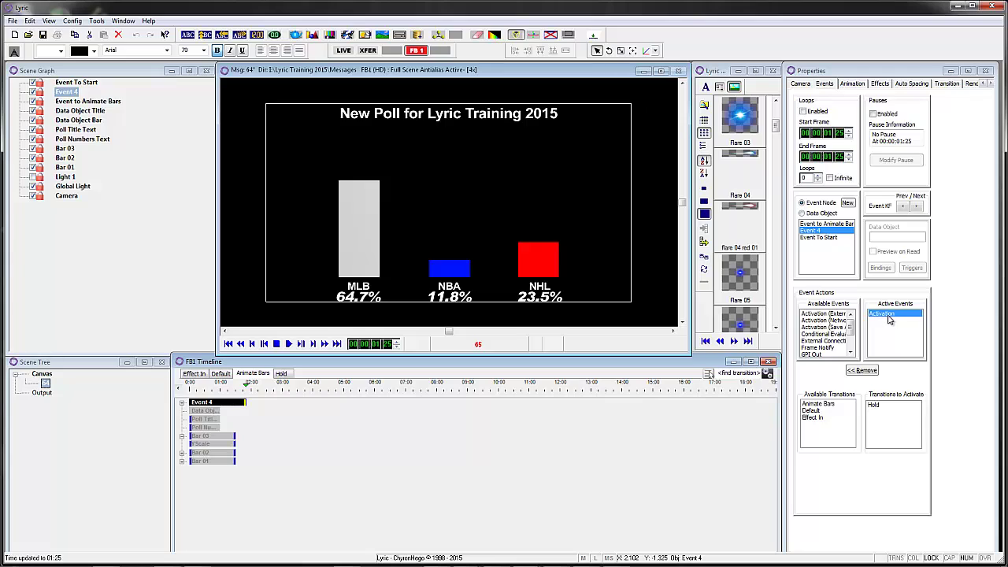
# Step: Rename Event 4 in the scene graph as "Event to Hold"
pyautogui.click(67, 92)
pyautogui.press('End')
pyautogui.hotkey('shift', 'Left')
pyautogui.write('t')
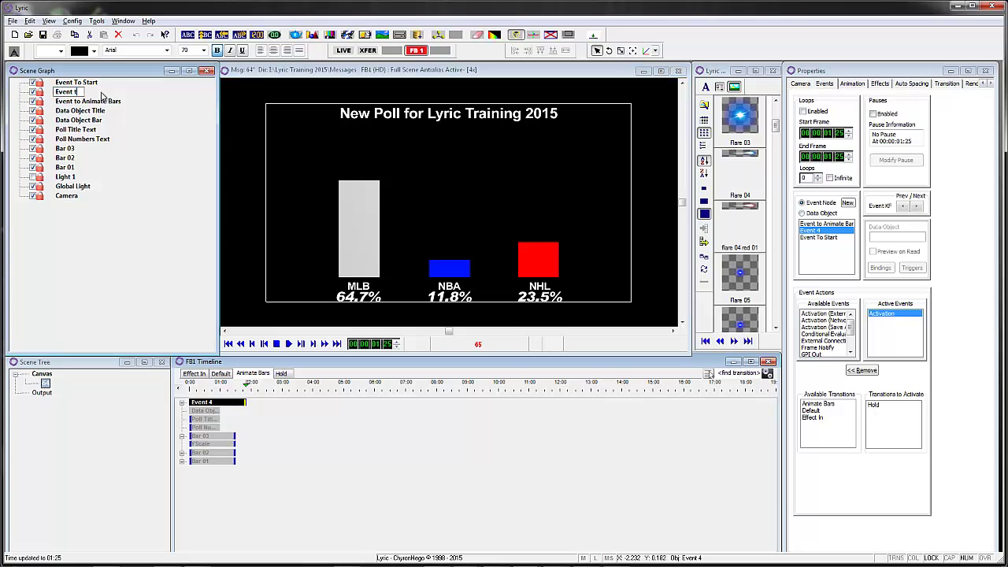
pyautogui.write('o Hold')
pyautogui.press('Return')
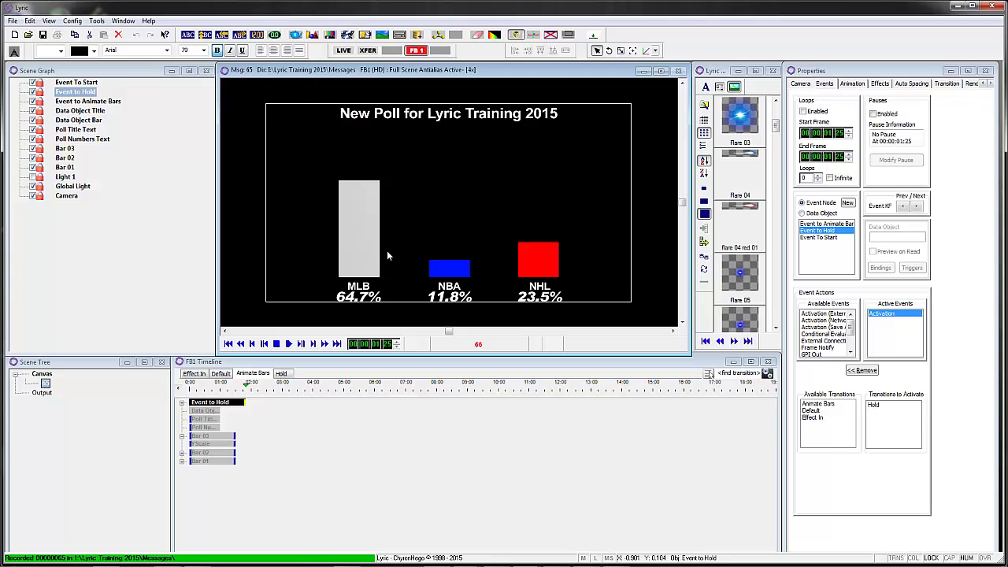
# Step: Bring up the Frame Buffer 1 output window beside the canvas and play the poll message out to it
pyautogui.moveTo(542, 561)
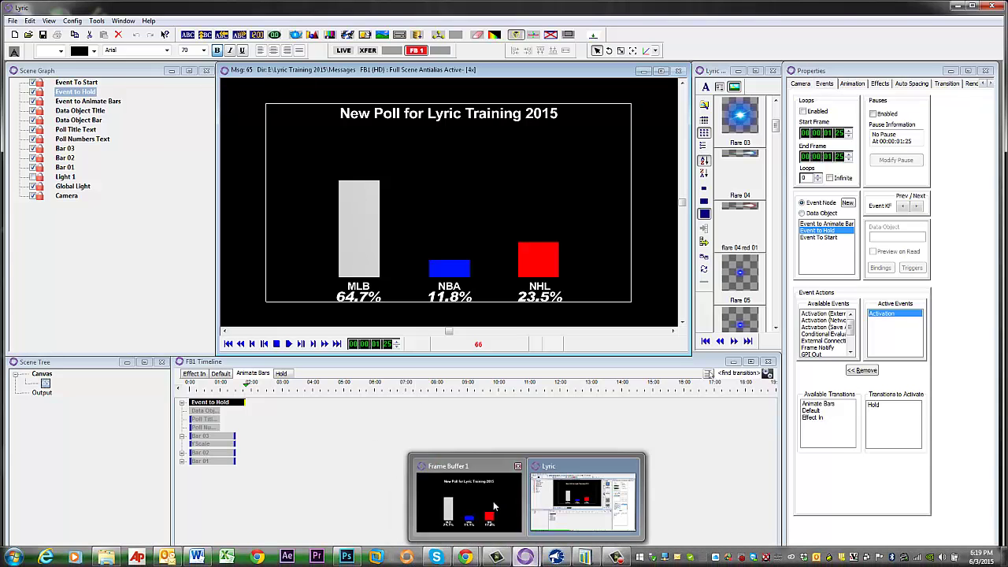
pyautogui.click(469, 496)
pyautogui.moveTo(740, 340); pyautogui.dragTo(754, 332)
pyautogui.click(498, 73)
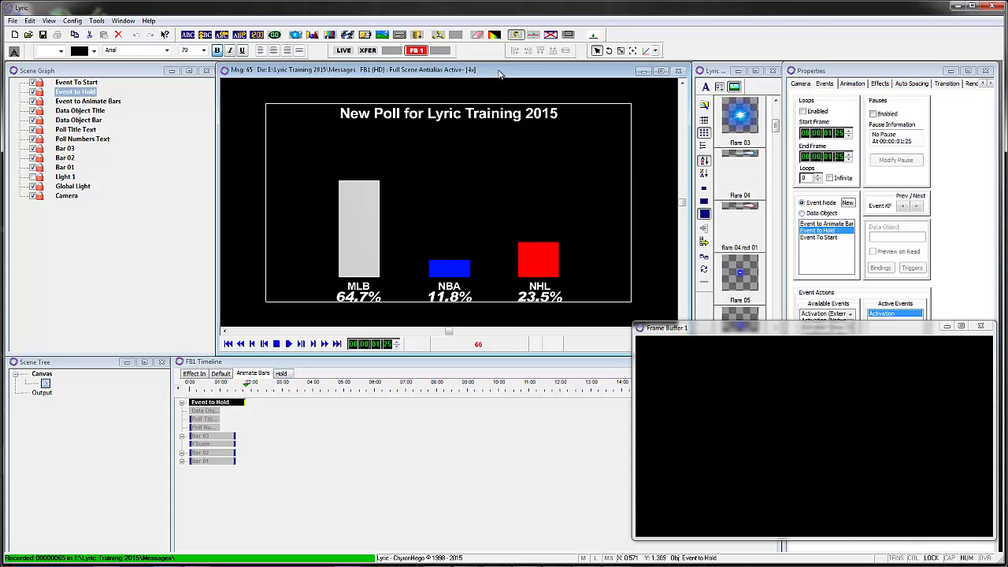
pyautogui.press('F9')
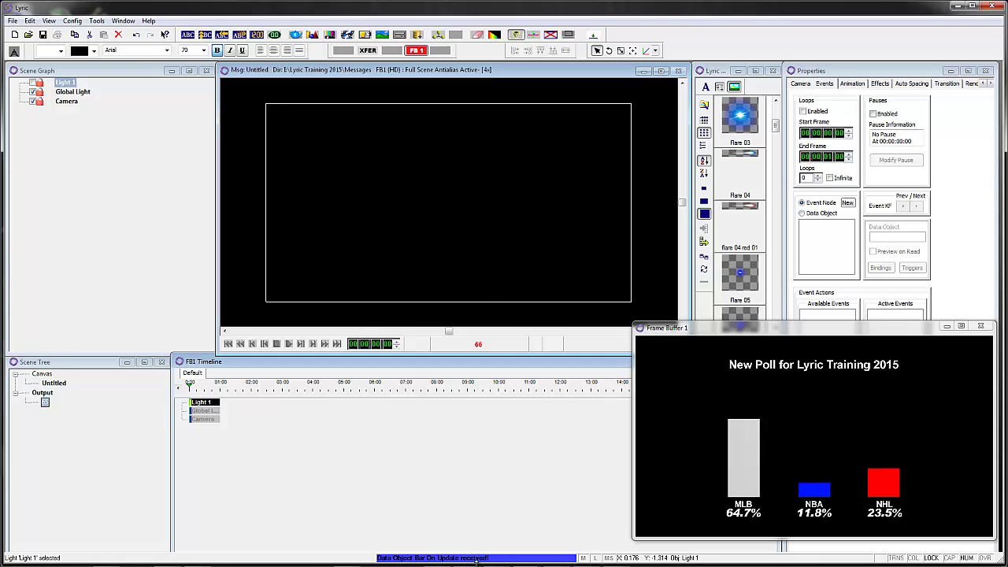
# Step: Switch to SHOUT Metrics and move and narrow its window so the Manual Poll Campaign sits clear of Frame Buffer 1
pyautogui.moveTo(495, 565)
pyautogui.click(586, 558)
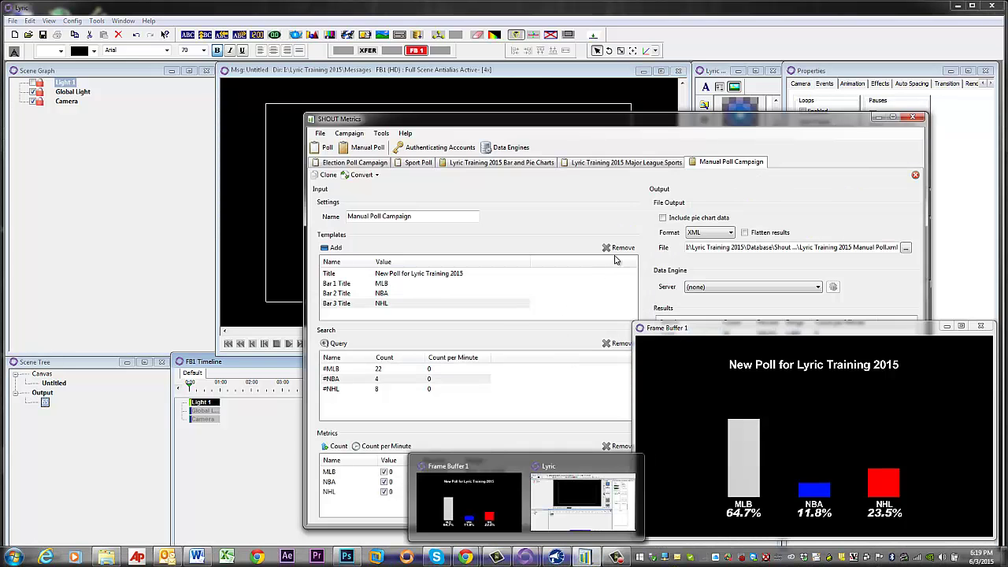
pyautogui.moveTo(634, 119); pyautogui.dragTo(407, 87)
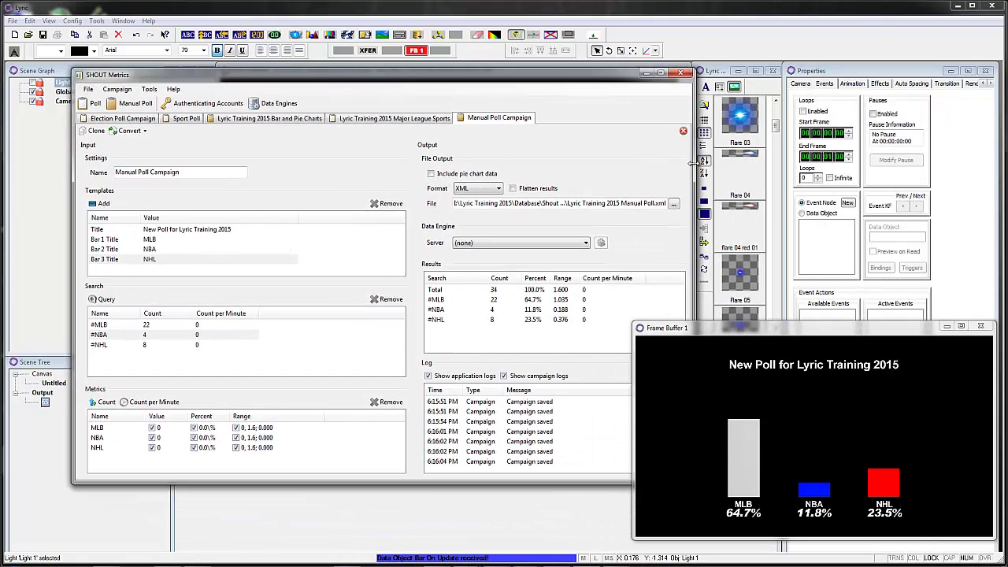
pyautogui.moveTo(691, 163); pyautogui.dragTo(630, 166)
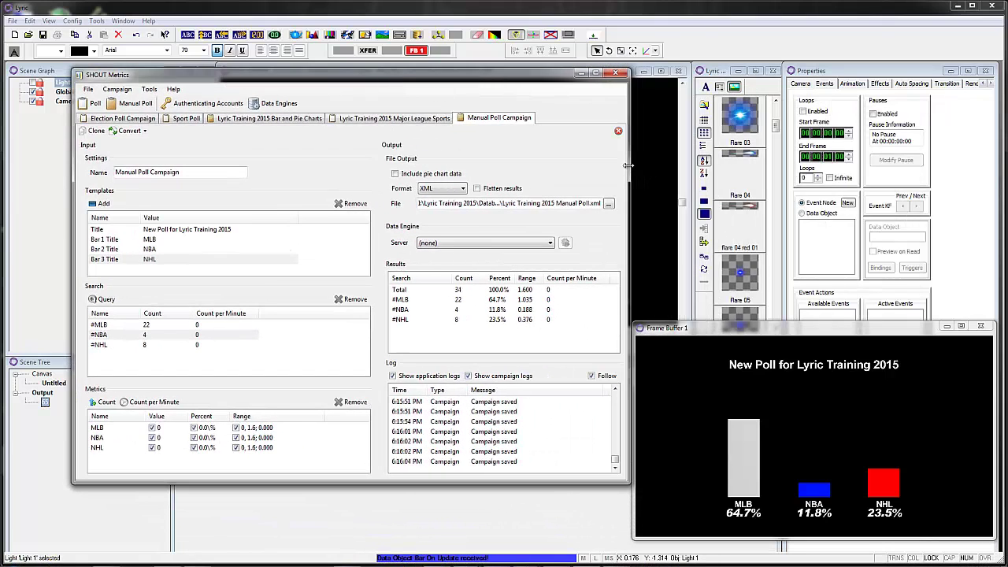
# Step: Raise the #NBA count to 9 and set the #NHL count to 75 in the Manual Poll Campaign searches
pyautogui.click(160, 334)
pyautogui.click(189, 334)
pyautogui.click(188, 334)
pyautogui.click(188, 334)
pyautogui.click(188, 334)
pyautogui.click(188, 333)
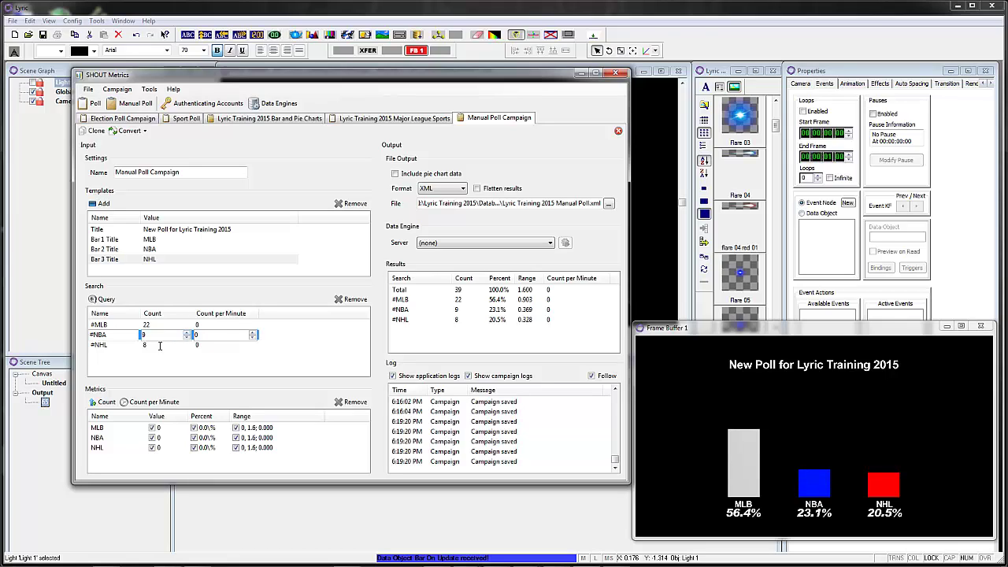
pyautogui.click(152, 345)
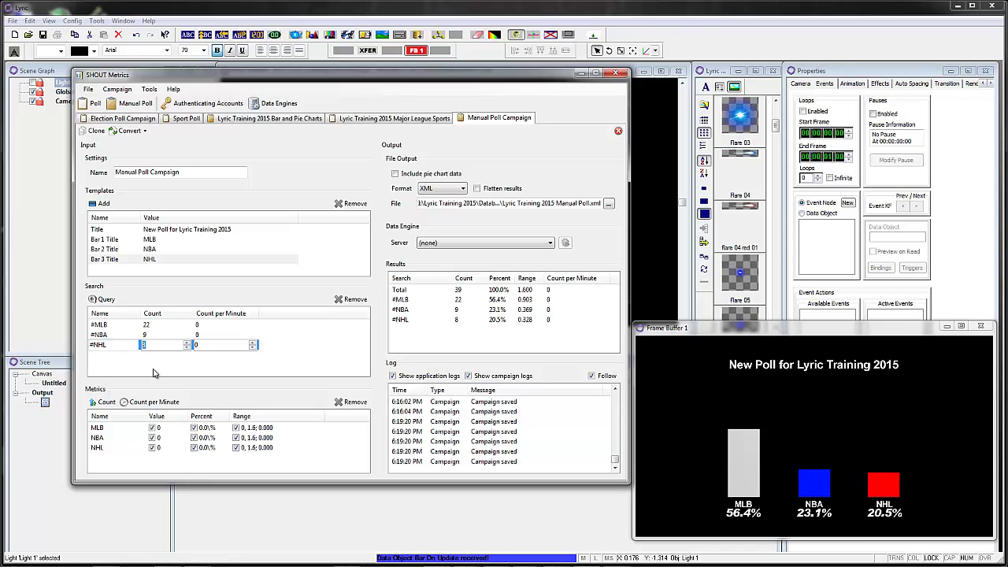
pyautogui.write('75')
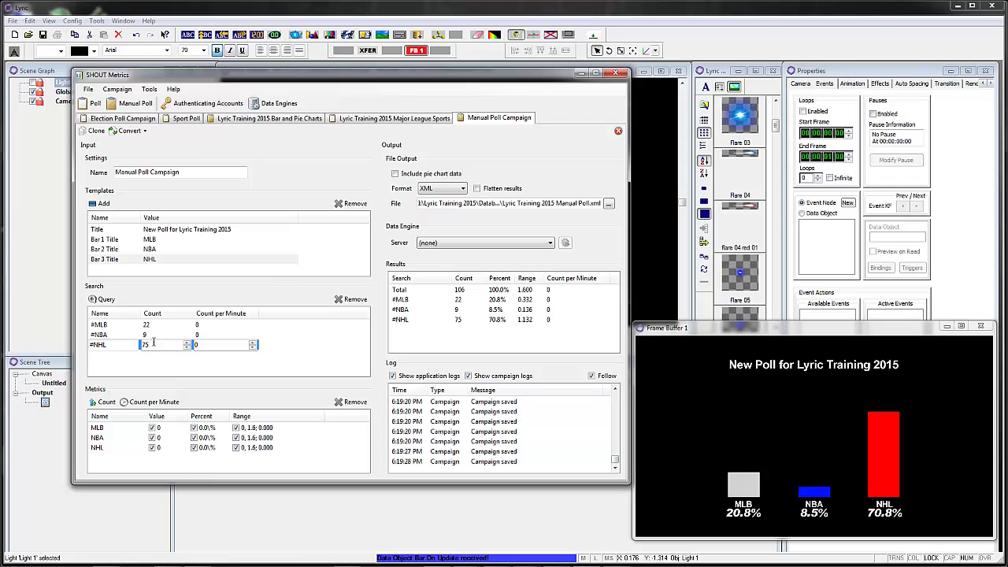
# Step: Raise the #NBA count step by step to 15 in the Manual Poll Campaign
pyautogui.click(157, 337)
pyautogui.click(186, 332)
pyautogui.click(187, 332)
pyautogui.click(187, 332)
pyautogui.click(186, 332)
pyautogui.click(187, 332)
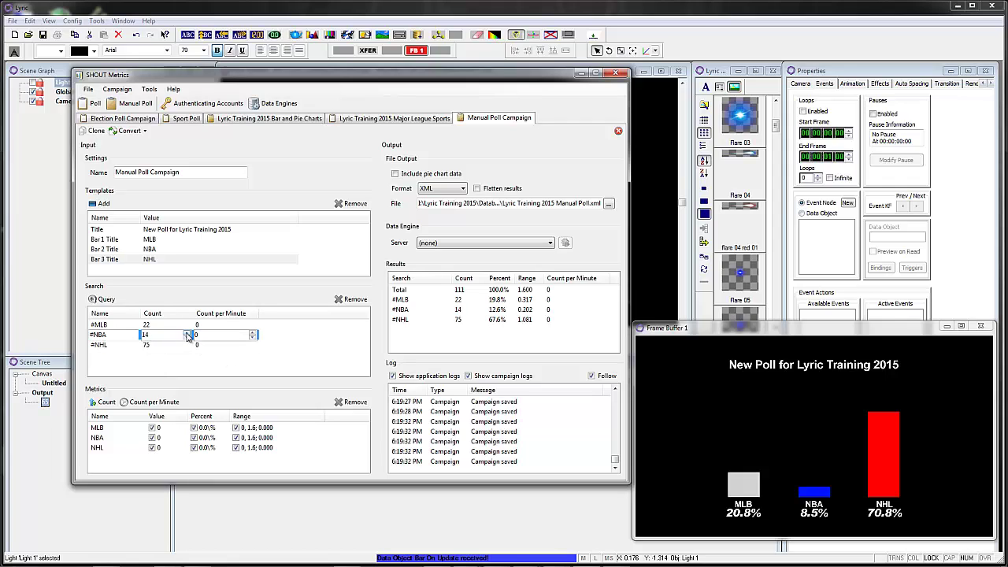
pyautogui.click(187, 332)
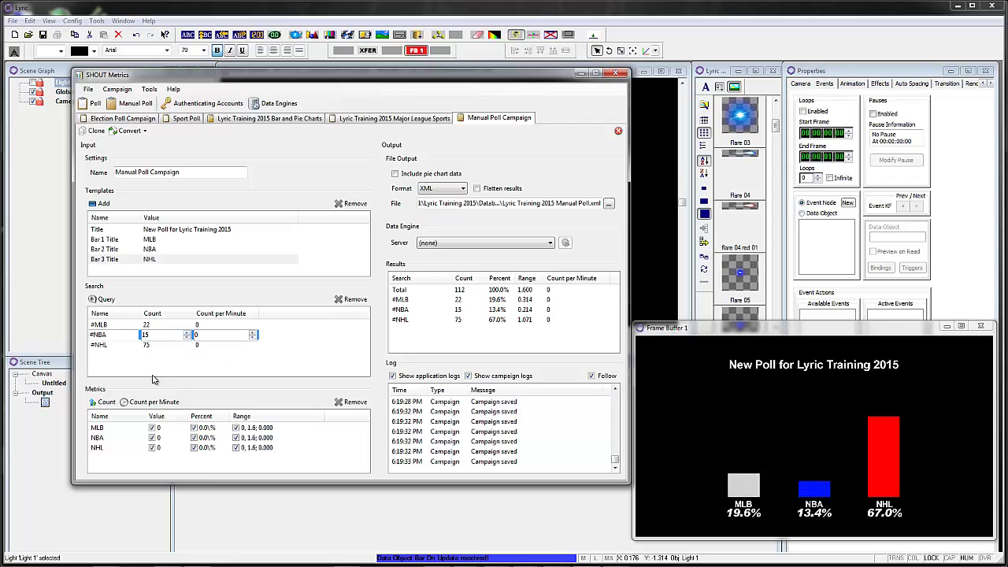
# Step: Raise the #MLB count step by step to 43 and set the #NBA count to 45 in the Manual Poll Campaign
pyautogui.click(188, 325)
pyautogui.click(186, 322)
pyautogui.click(186, 322)
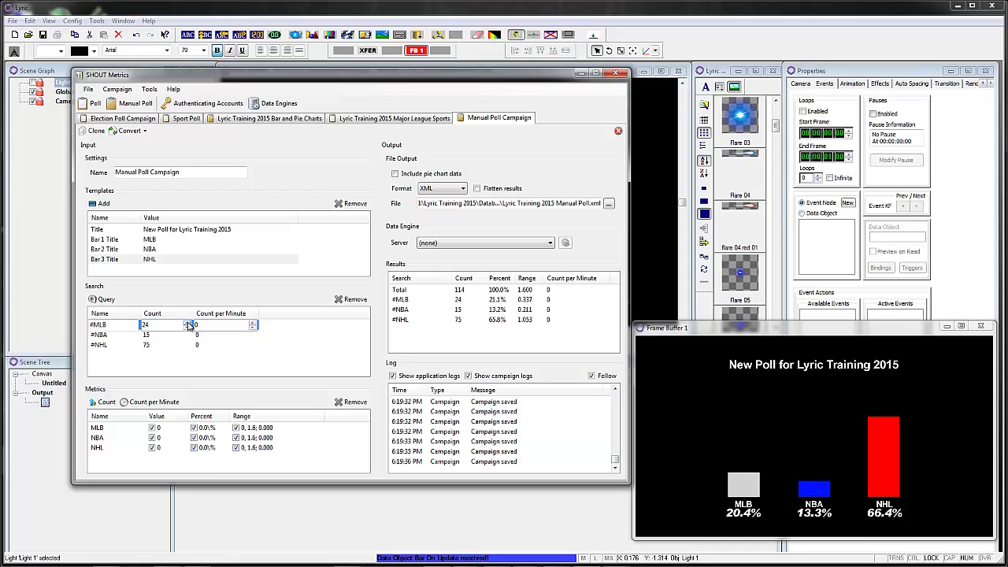
pyautogui.click(189, 324)
pyautogui.click(188, 324)
pyautogui.click(188, 324)
pyautogui.click(188, 324)
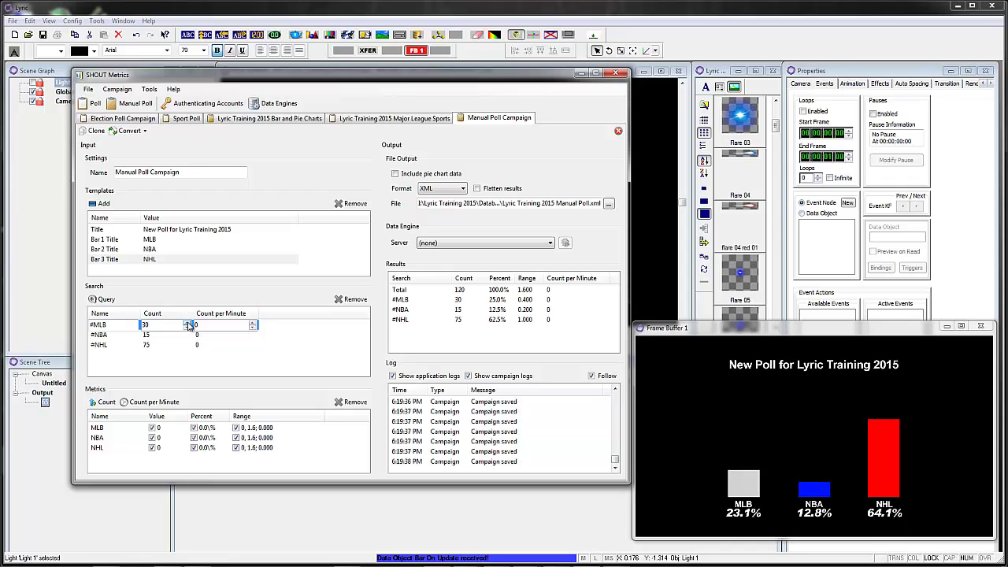
pyautogui.click(188, 324)
pyautogui.click(188, 324)
pyautogui.click(188, 324)
pyautogui.click(188, 324)
pyautogui.click(188, 324)
pyautogui.click(188, 324)
pyautogui.click(188, 325)
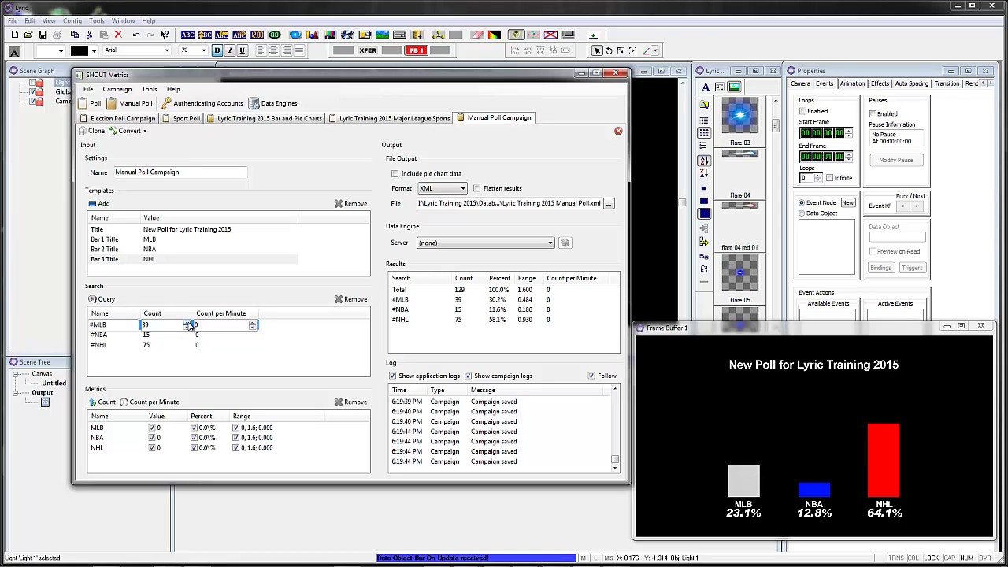
pyautogui.click(188, 324)
pyautogui.click(164, 335)
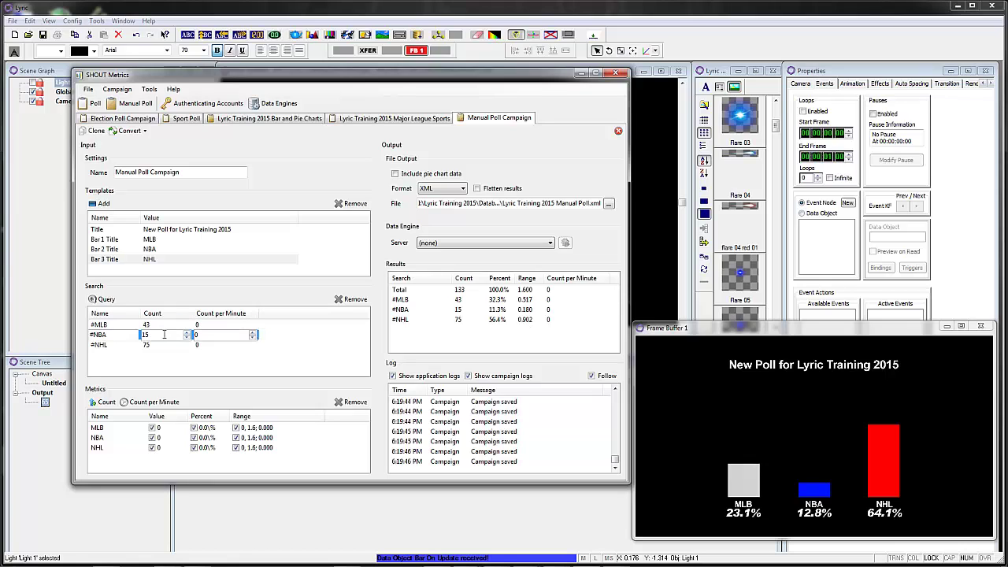
# Step: Play the major league sports poll graphic in Lyric and open the Lyric Training 2015 Major League Sports campaign in SHOUT Metrics
pyautogui.click(643, 110)
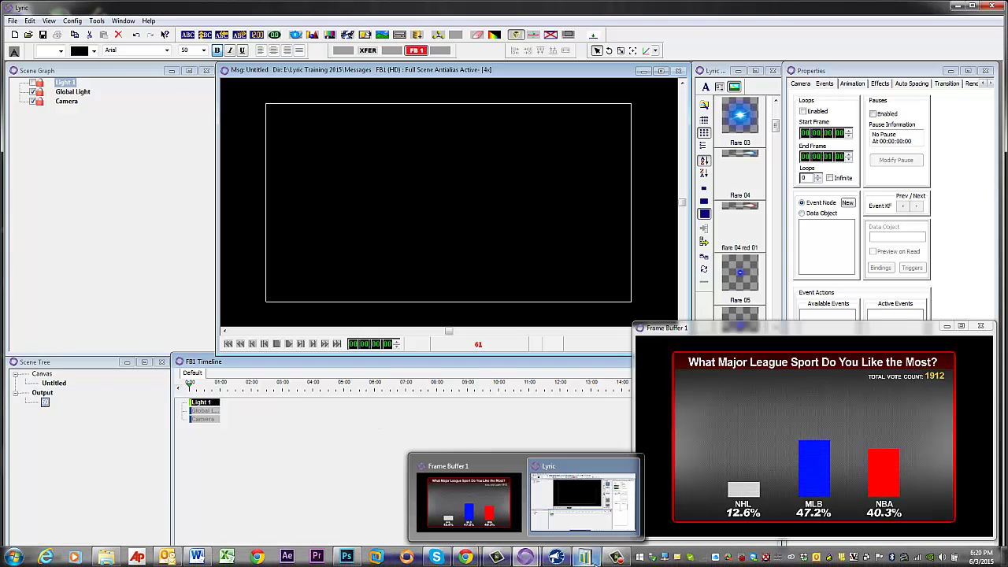
pyautogui.click(572, 521)
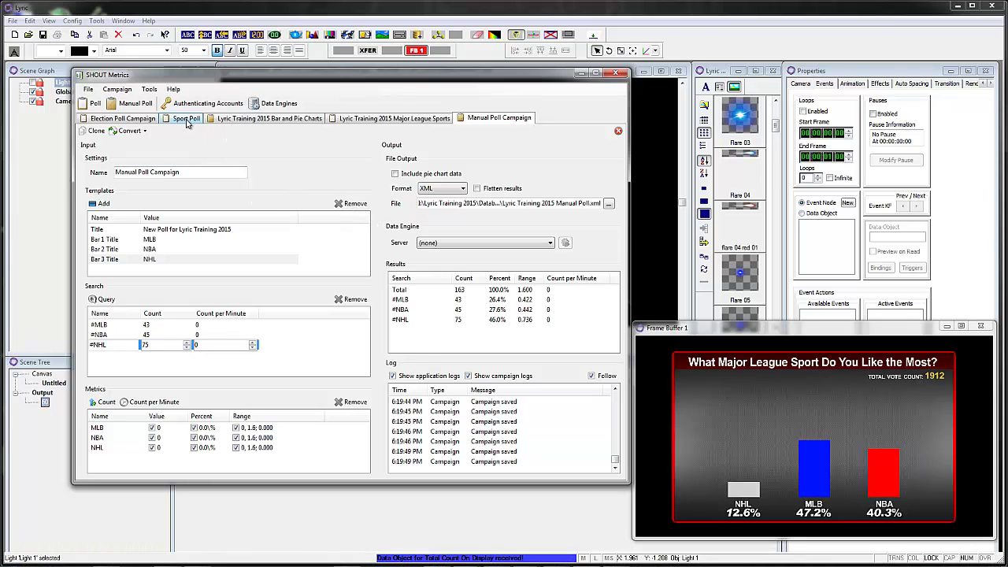
pyautogui.click(415, 123)
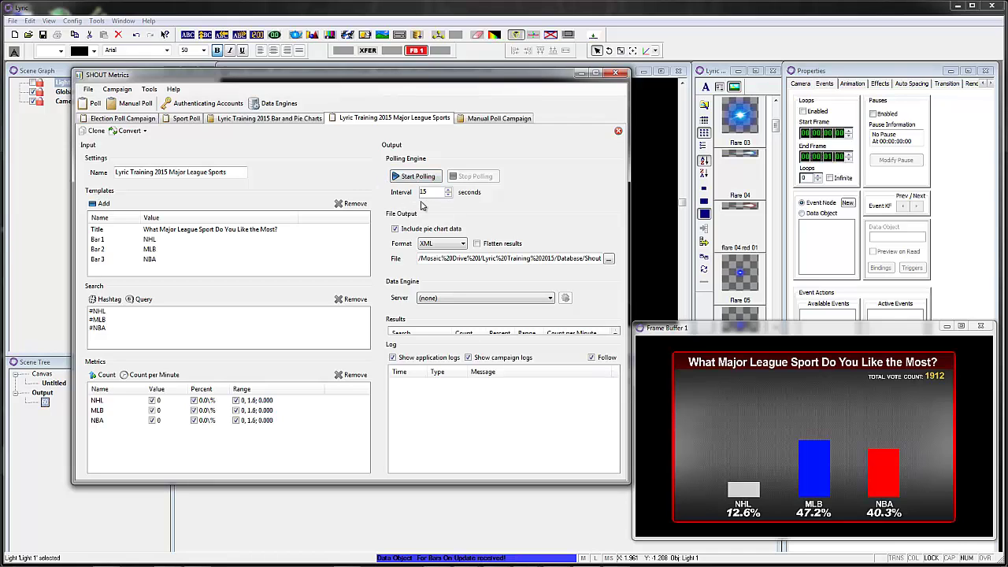
# Step: Set the campaign's output file to Lyric Training 2015 Major League Sports Poll.xml in the Shout Metrics folder, replacing the existing file
pyautogui.click(608, 259)
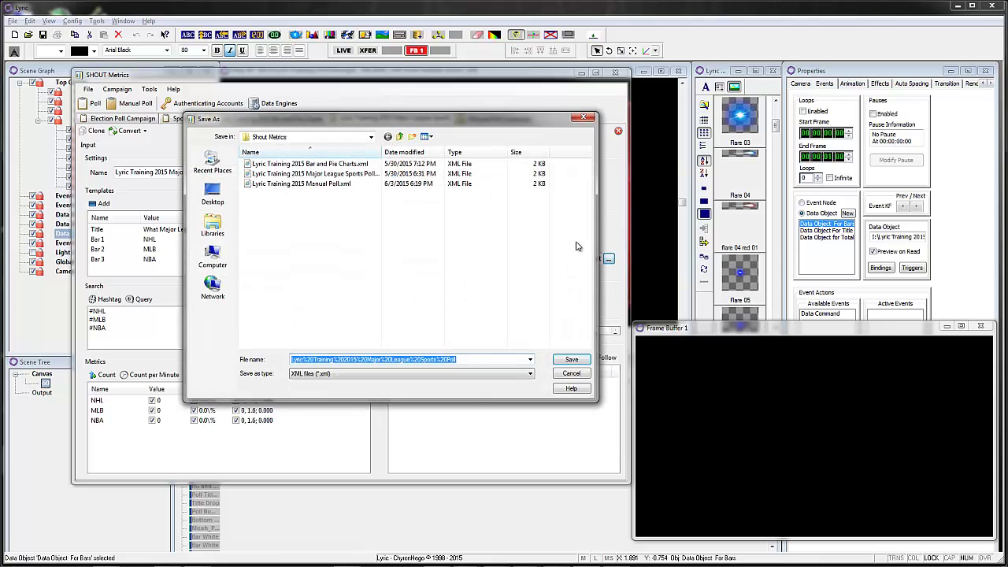
pyautogui.click(370, 138)
pyautogui.click(294, 249)
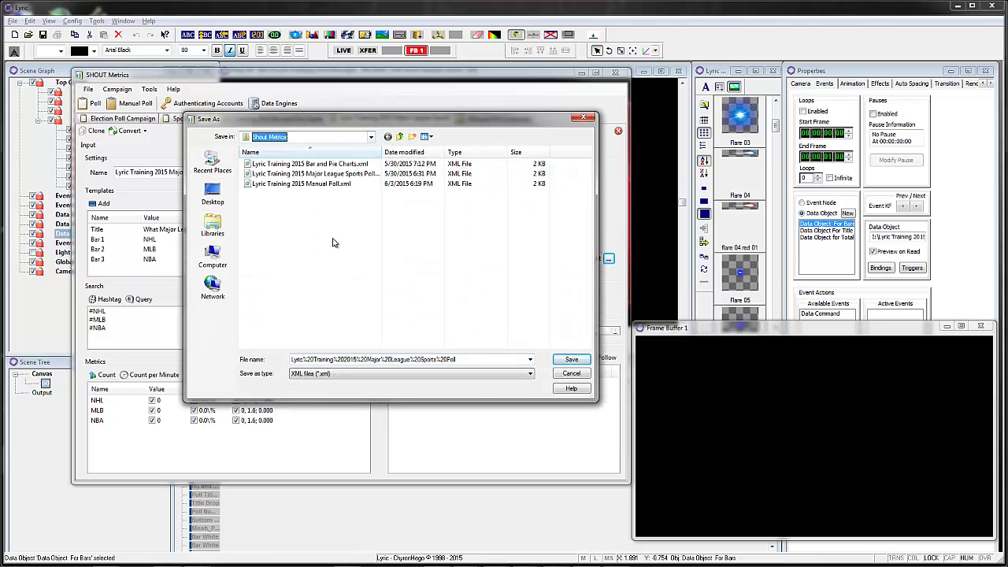
pyautogui.moveTo(323, 121); pyautogui.dragTo(281, 183)
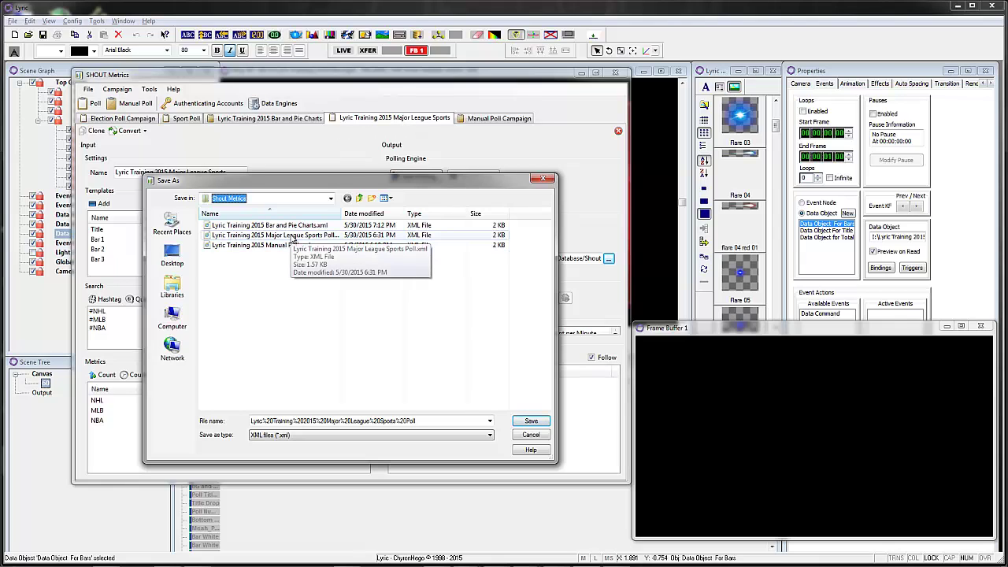
pyautogui.click(291, 238)
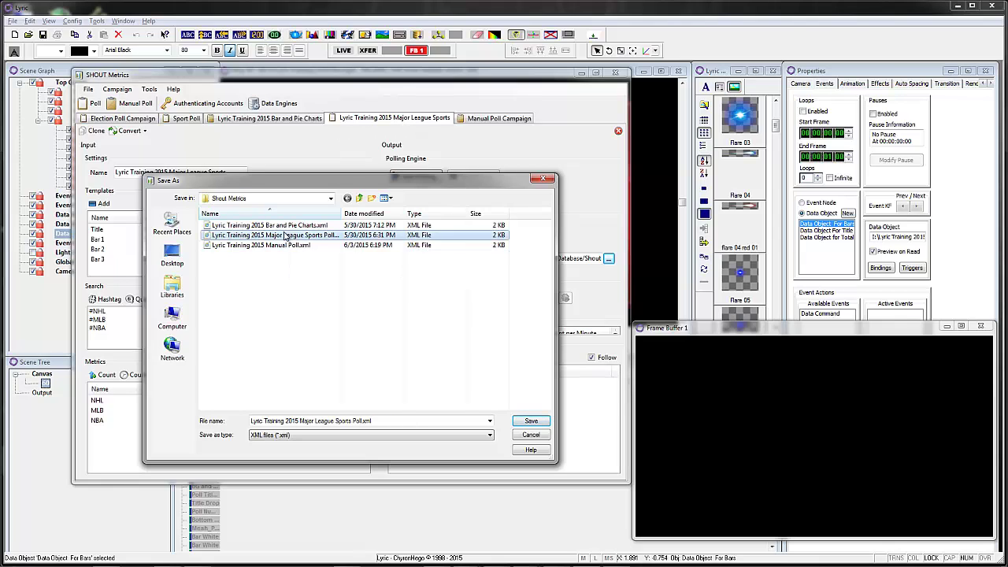
pyautogui.click(531, 420)
pyautogui.click(551, 328)
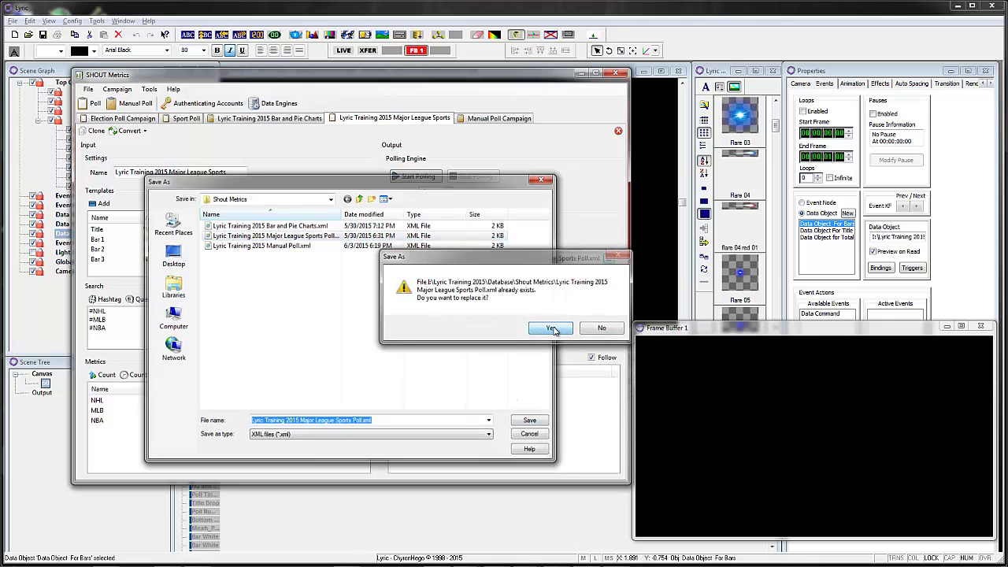
# Step: Start polling the Major League Sports campaign and enlarge the SHOUT Metrics window to reveal its full results list and log
pyautogui.click(407, 178)
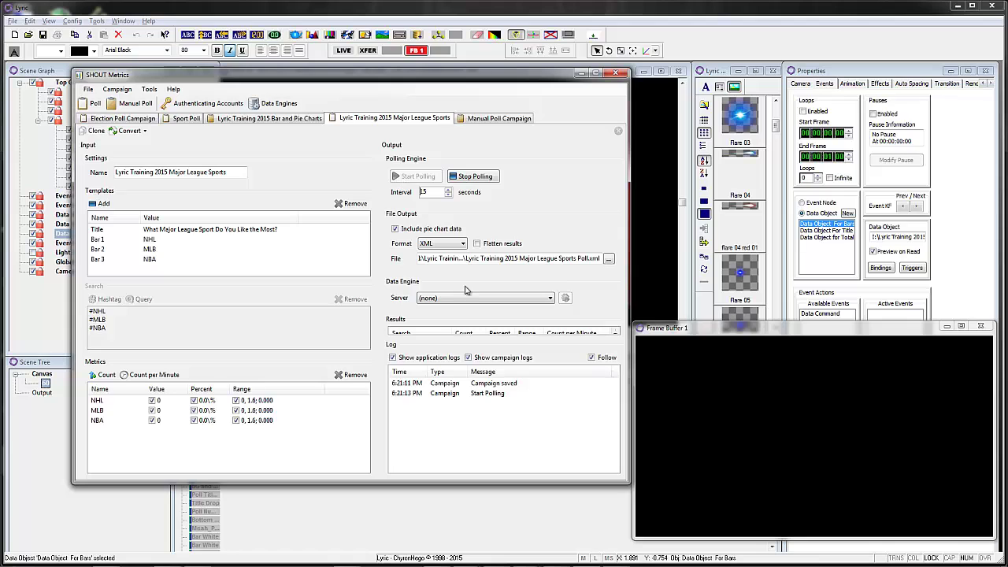
pyautogui.moveTo(428, 483); pyautogui.dragTo(427, 538)
pyautogui.moveTo(437, 82); pyautogui.dragTo(417, 87)
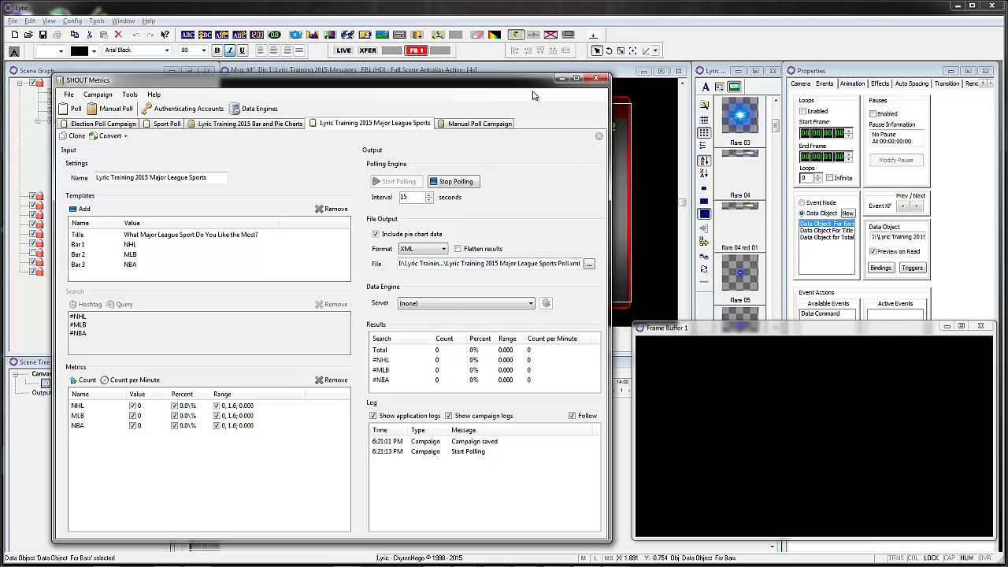
# Step: Play the major league sports poll in Lyric and return to SHOUT Metrics to compare its polling results with the on-air bars
pyautogui.click(596, 78)
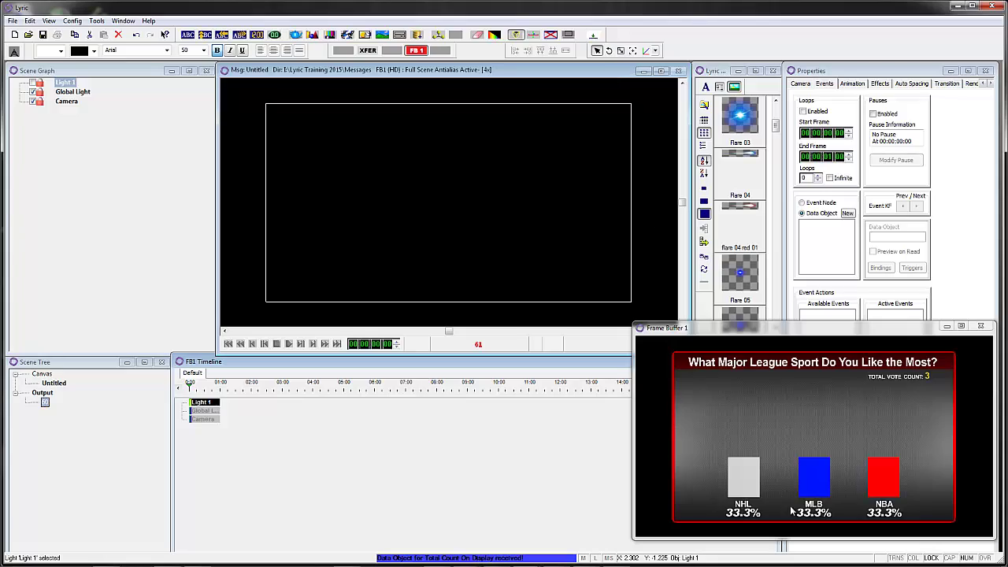
pyautogui.click(557, 558)
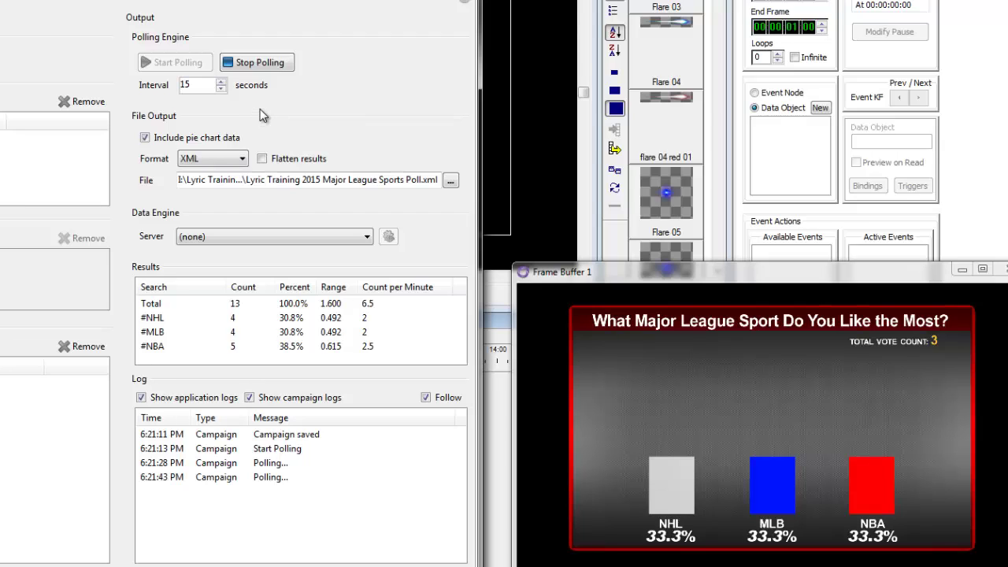
pyautogui.moveTo(258, 178)
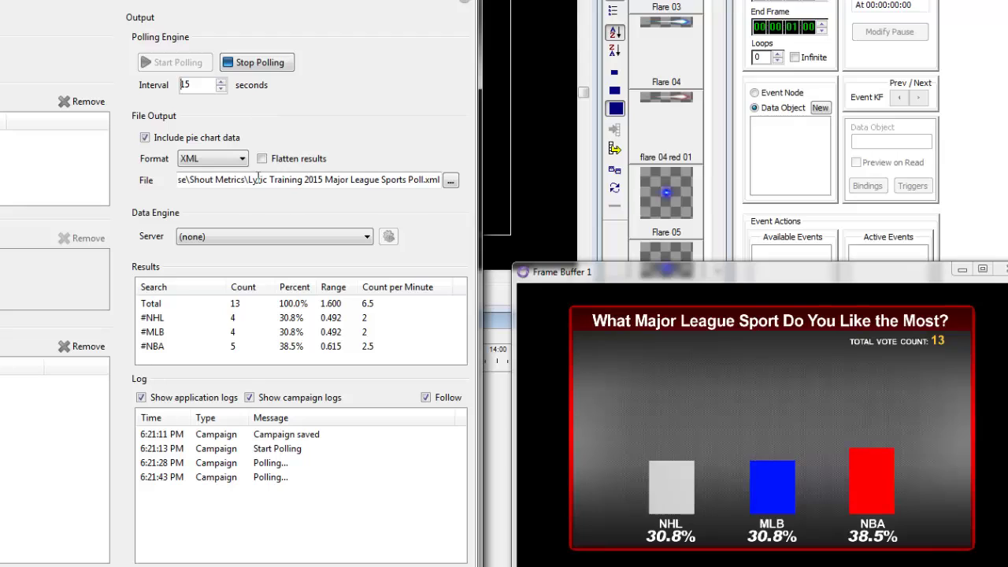